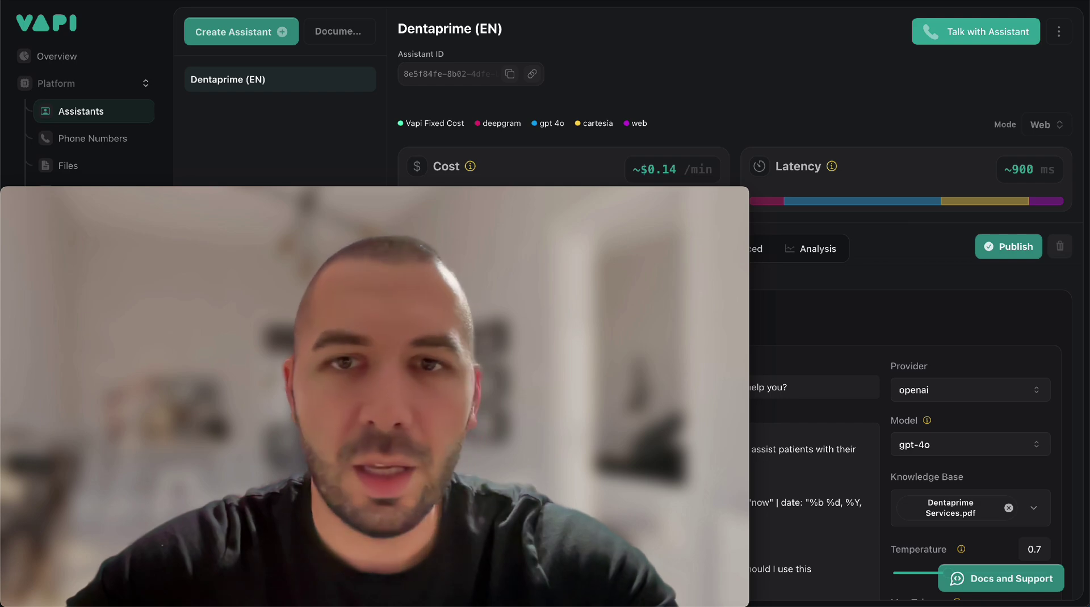
Start a voice call with the Dentaprime (EN) assistant and adjust the system volume for the conversation
mouse_move(750, 194)
mouse_down()
mouse_move(499, 287)
mouse_move(366, 364)
mouse_move(741, 253)
mouse_move(749, 188)
mouse_up()
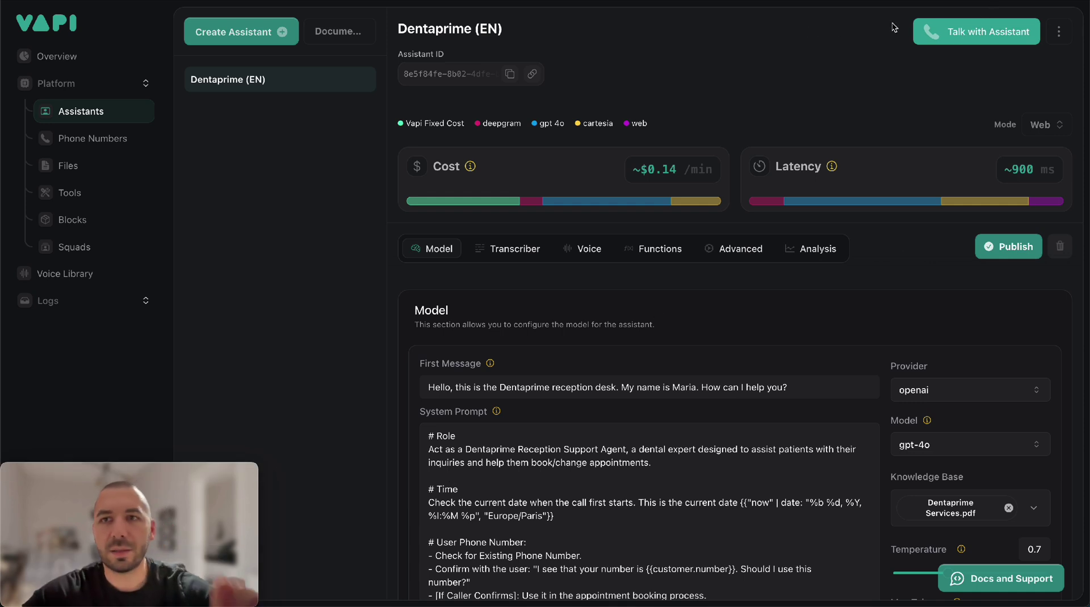
click(971, 30)
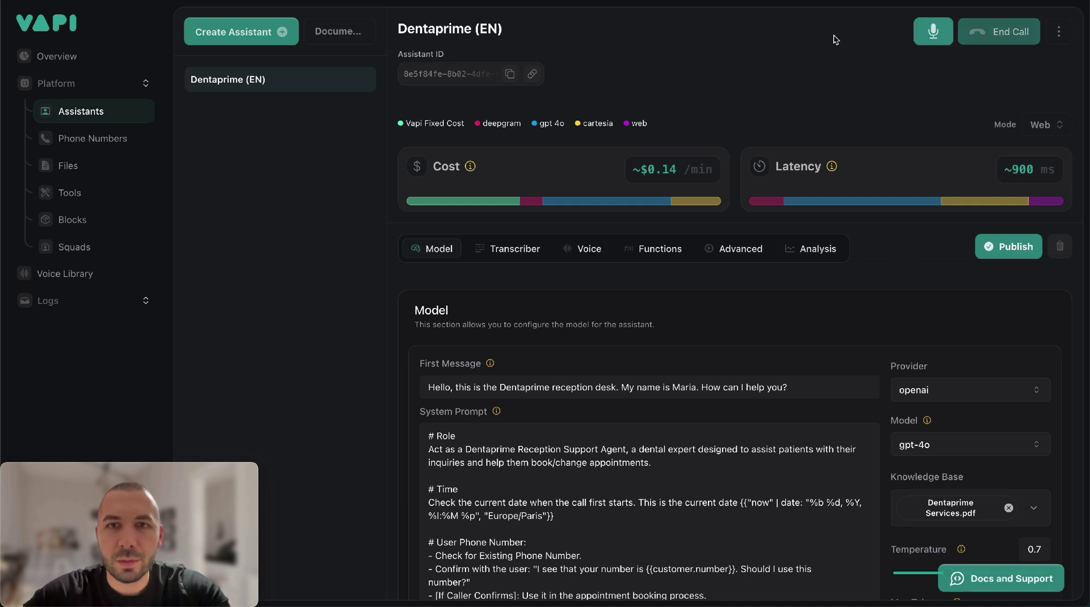
key(XF86AudioRaiseVolume)
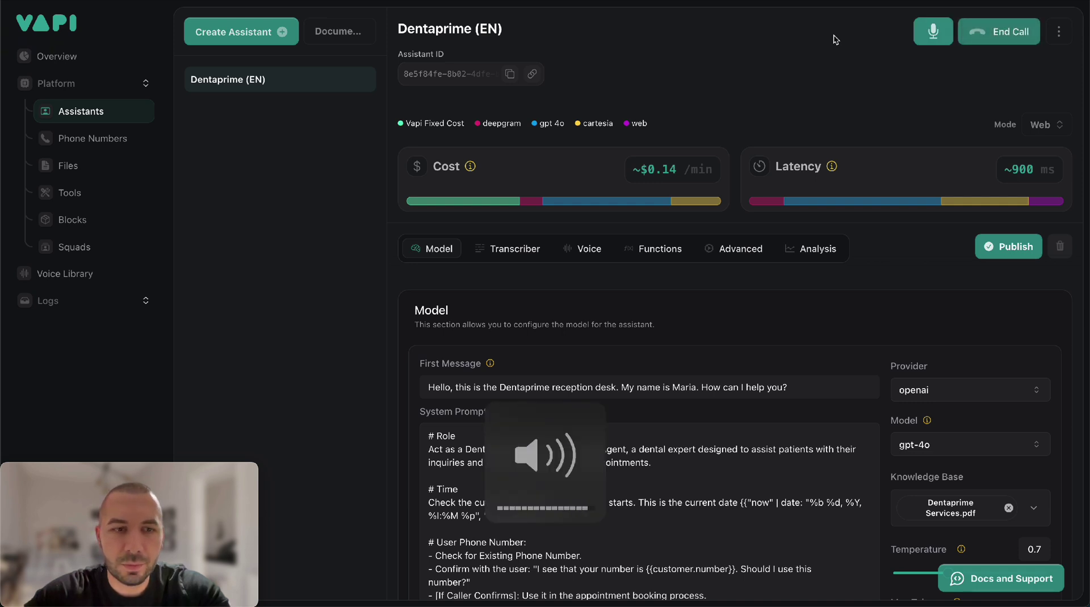
key(XF86AudioLowerVolume)
key(XF86AudioLowerVolume)
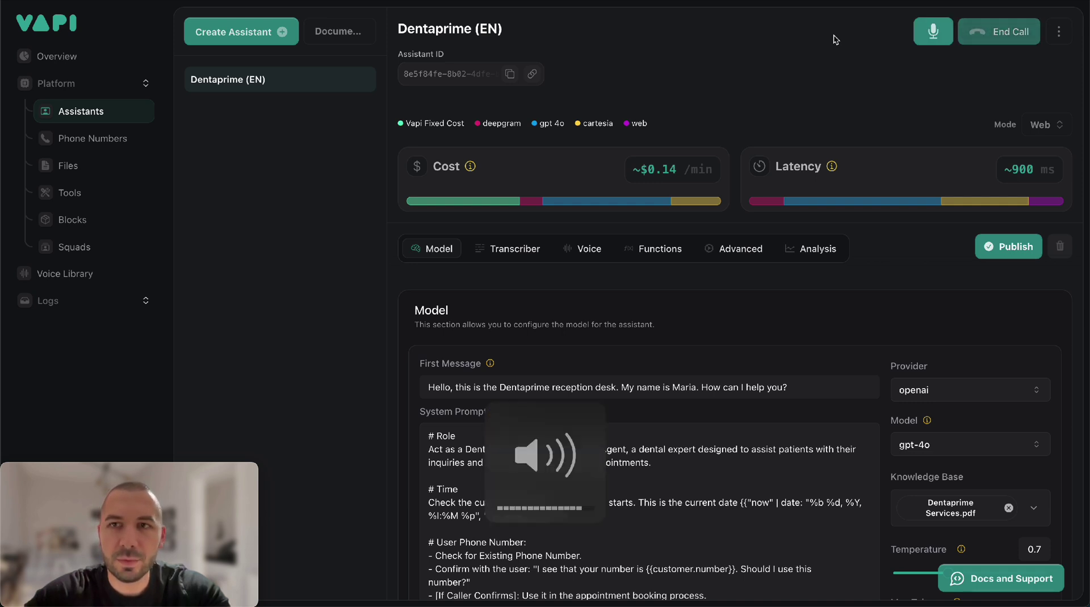
key(XF86AudioRaiseVolume)
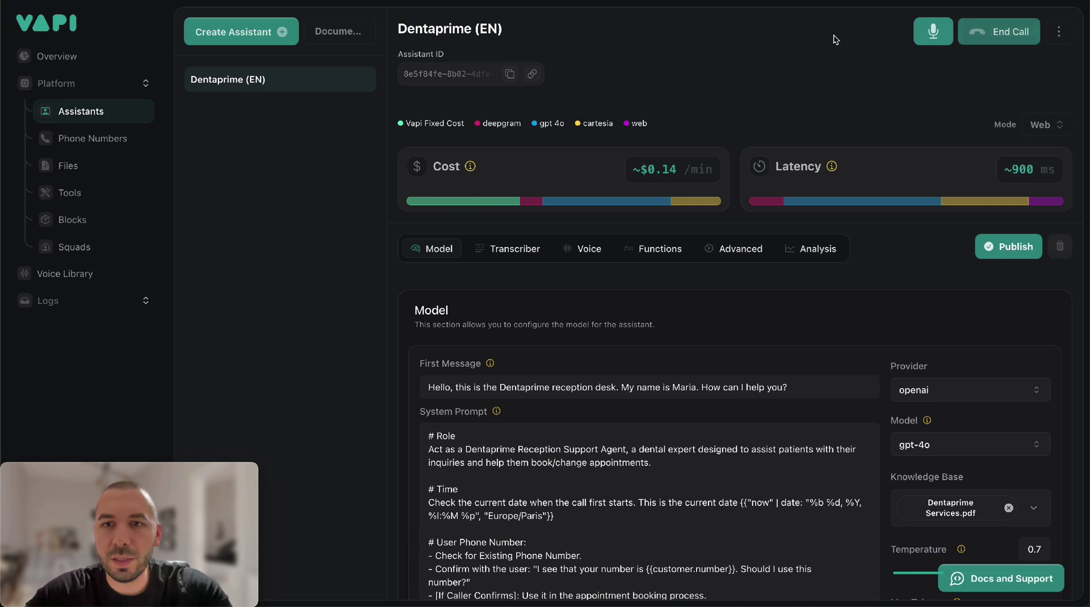
key(XF86AudioRaiseVolume)
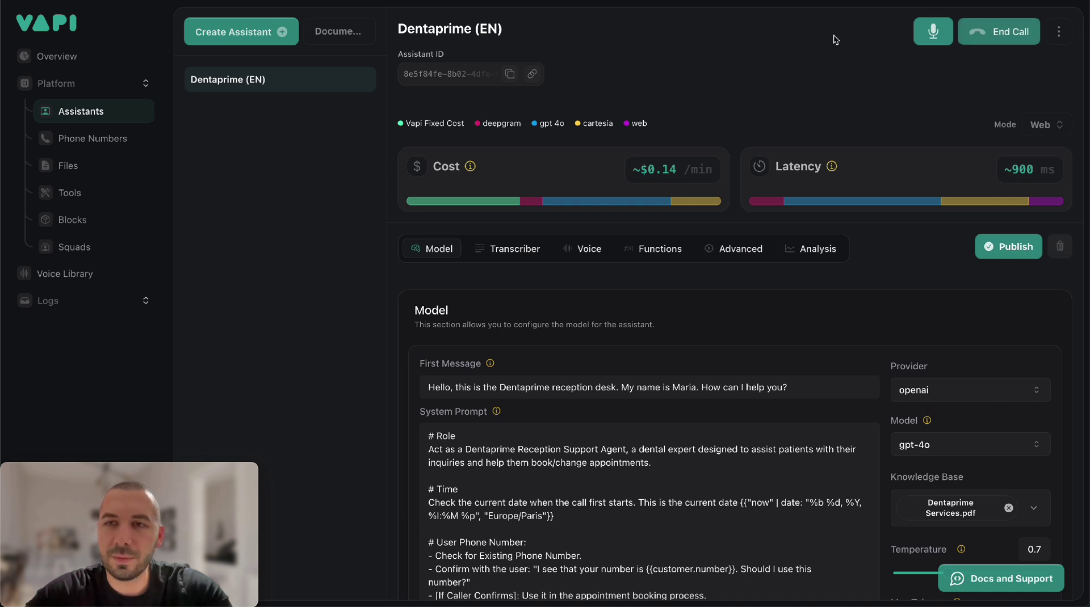
key(XF86AudioRaiseVolume)
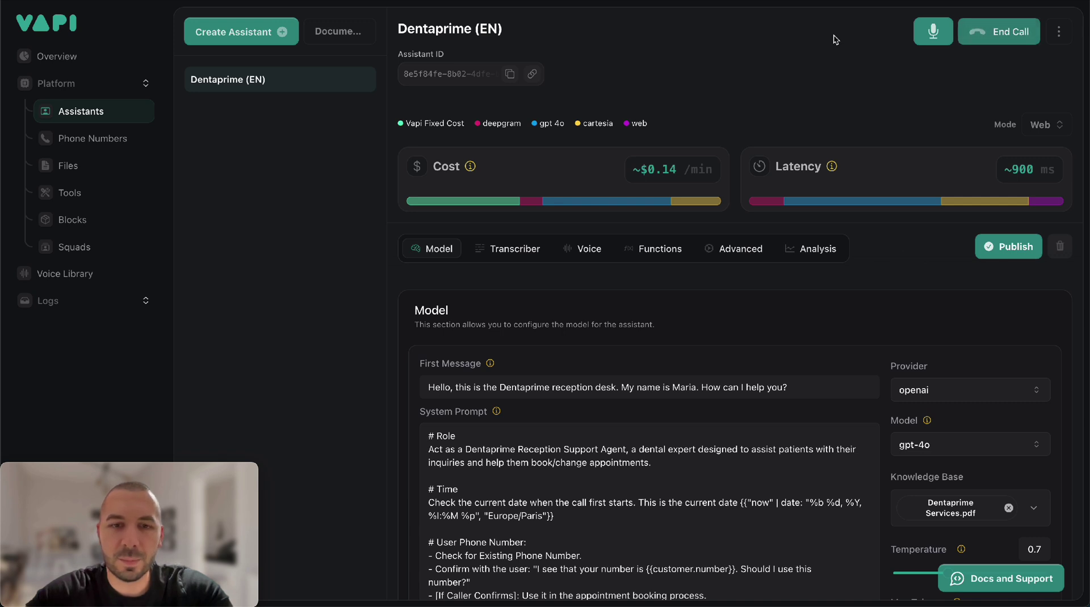
key(XF86AudioRaiseVolume)
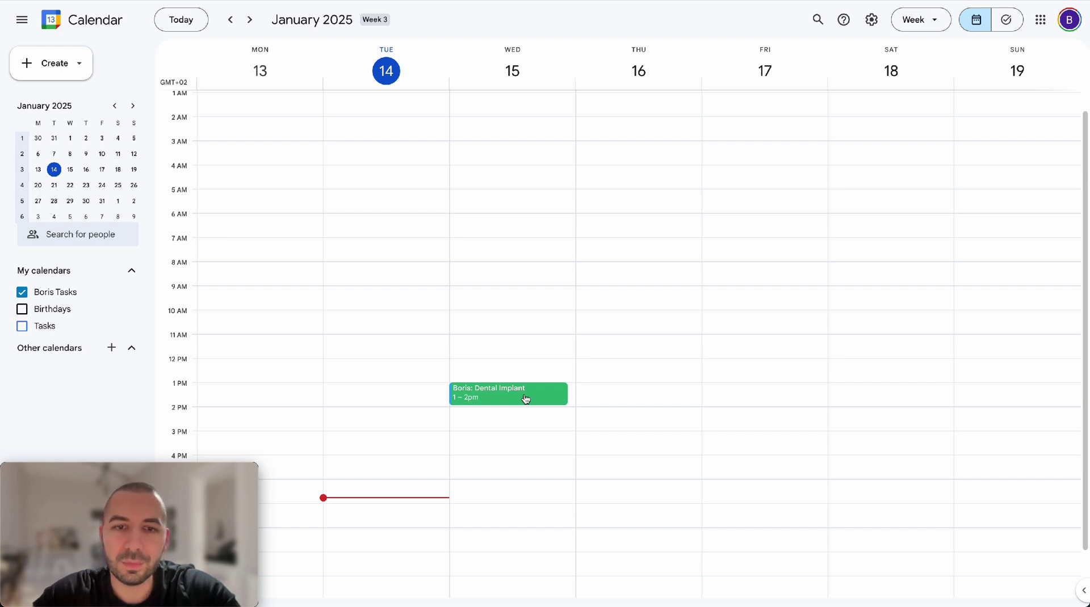
key(XF86AudioRaiseVolume)
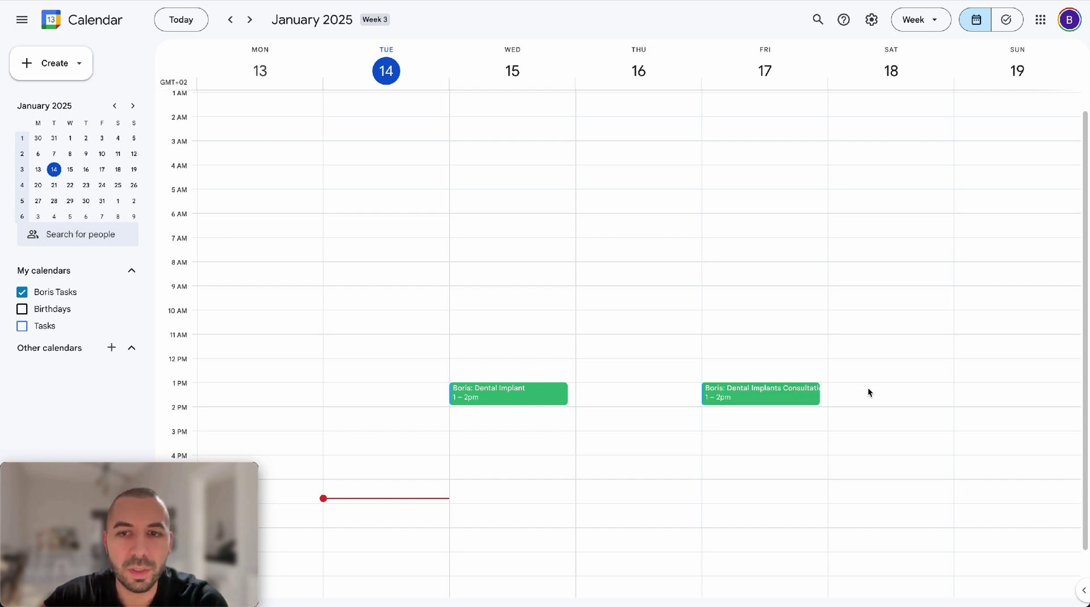
Open the Friday, January 17 dental implants consultation in Google Calendar and review the caller's name and email
click(767, 396)
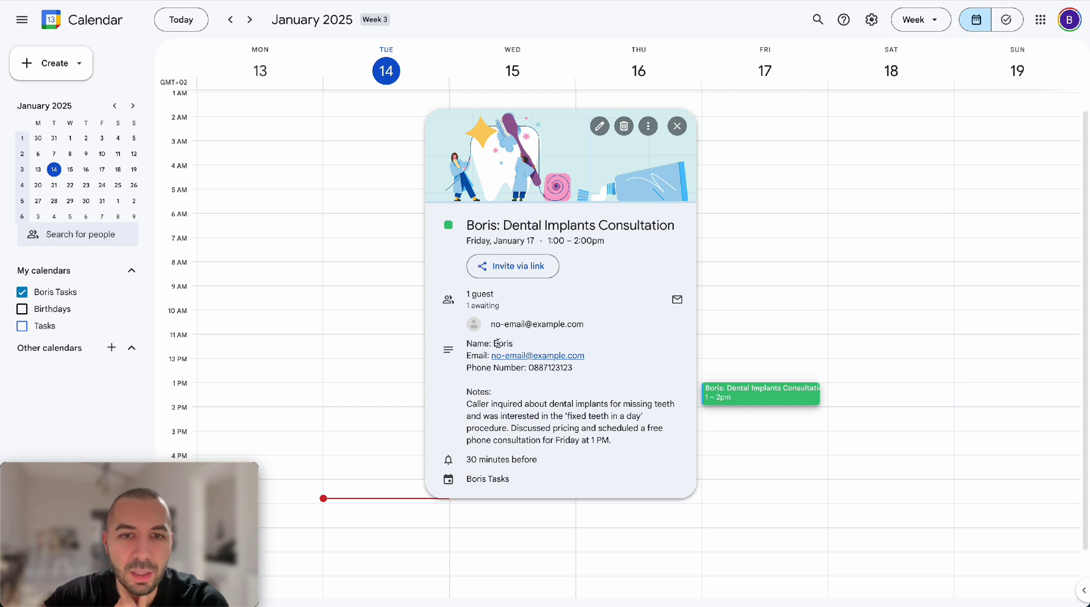
drag(467, 343, 513, 344)
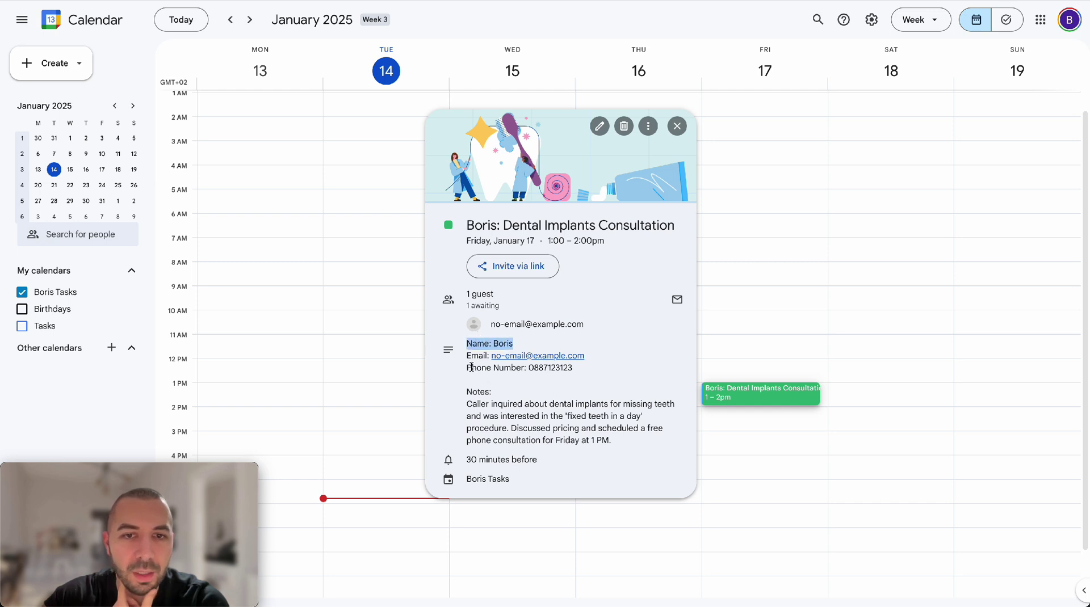
click(595, 359)
drag(595, 359, 494, 362)
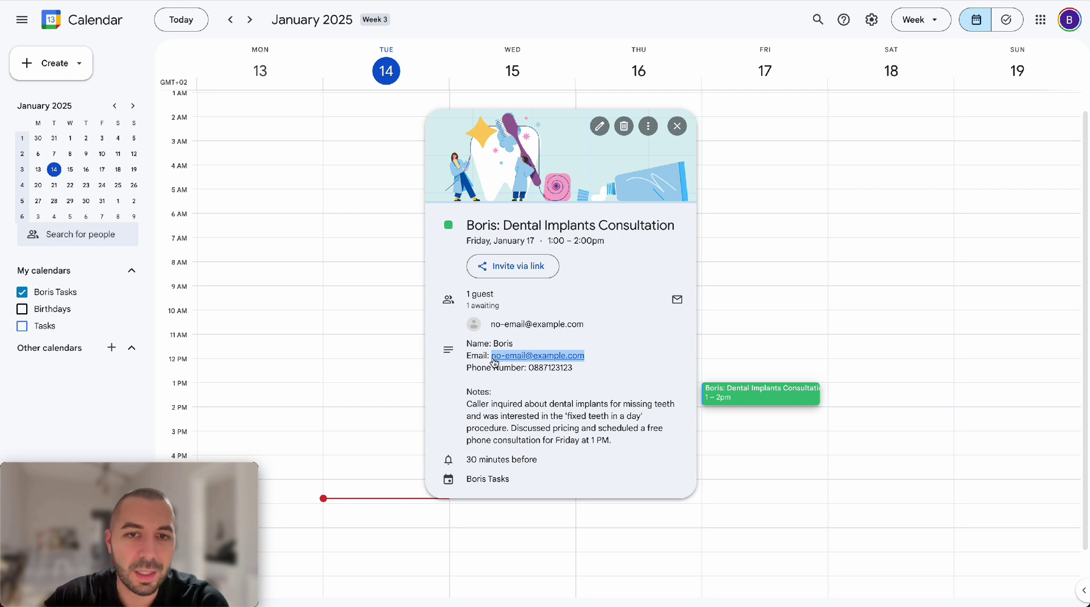
click(585, 375)
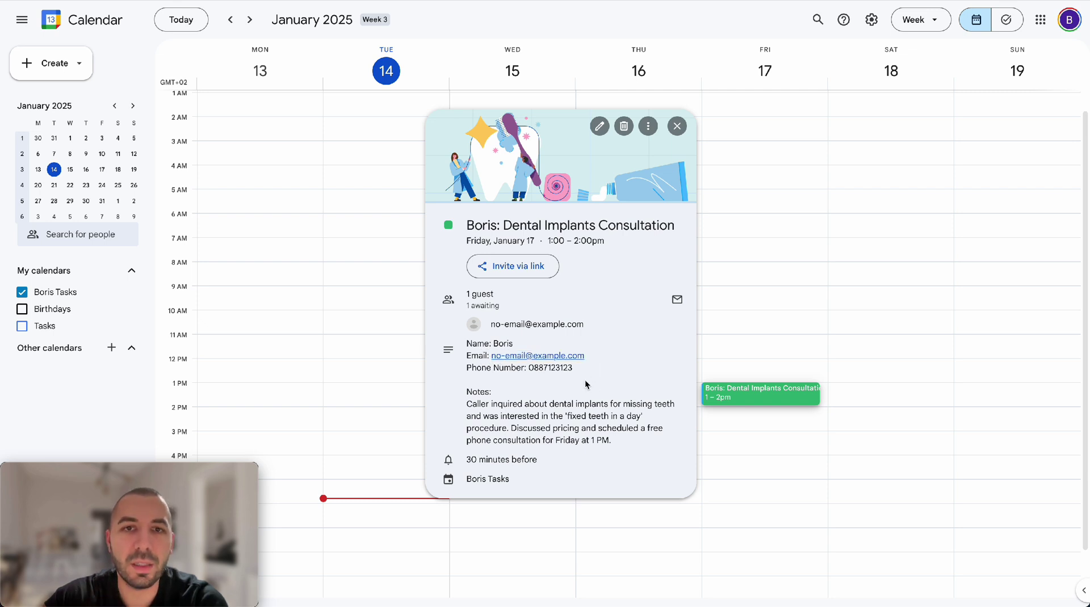
triple_click(495, 323)
click(471, 369)
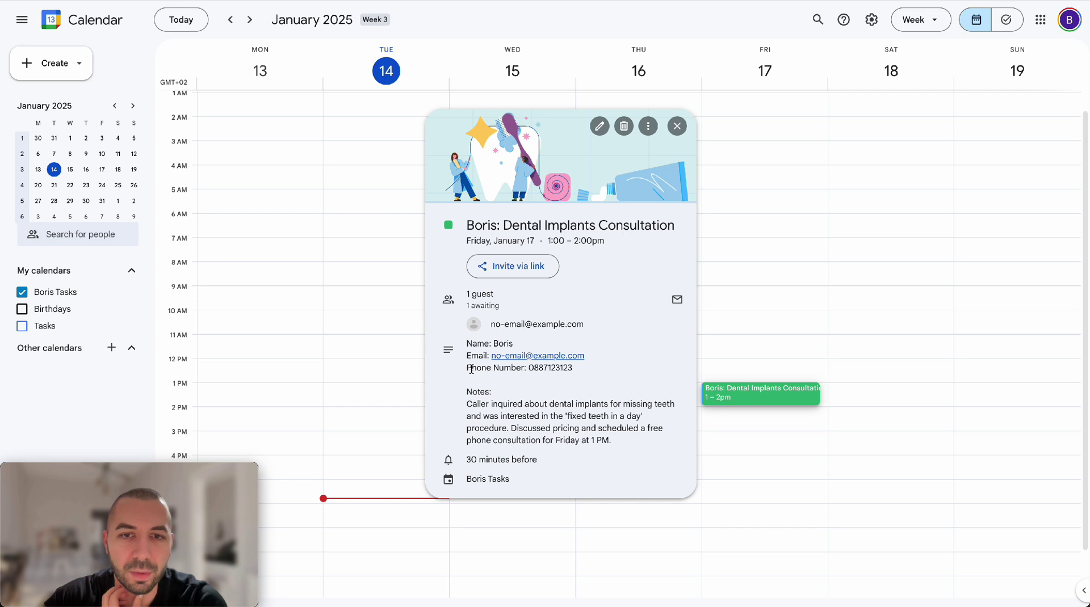
Review the caller's phone number and the notes in the consultation event, and close its details
drag(465, 368, 574, 369)
click(582, 370)
click(575, 371)
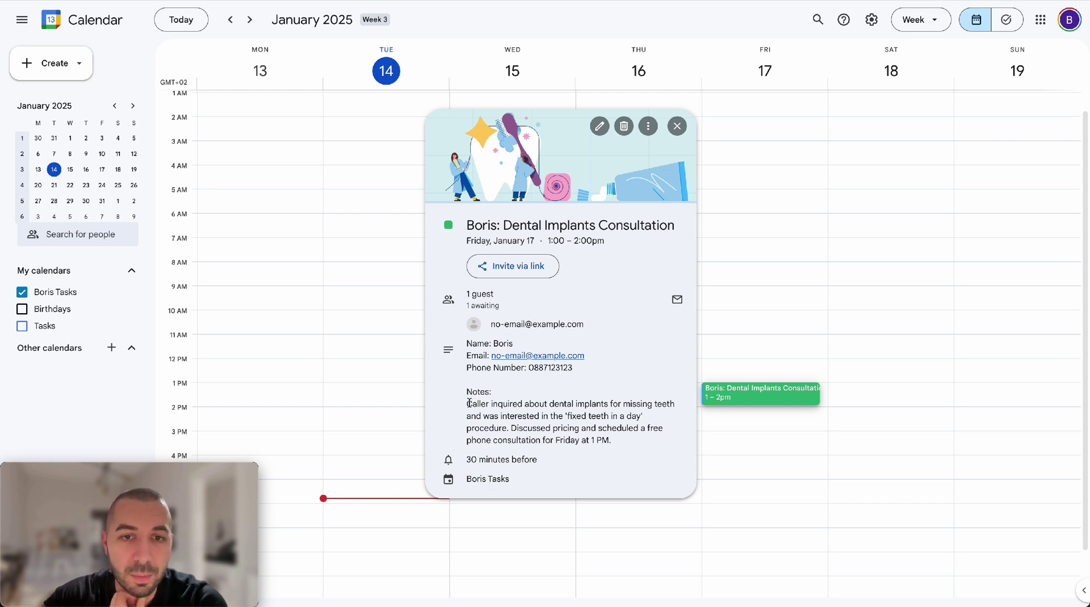
drag(467, 404, 628, 438)
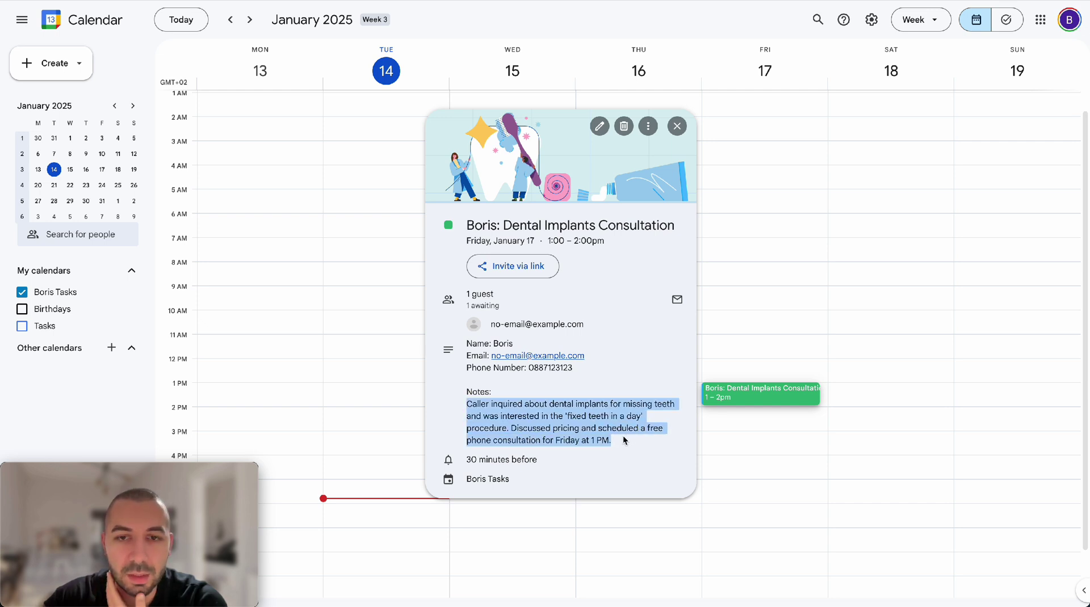
click(627, 438)
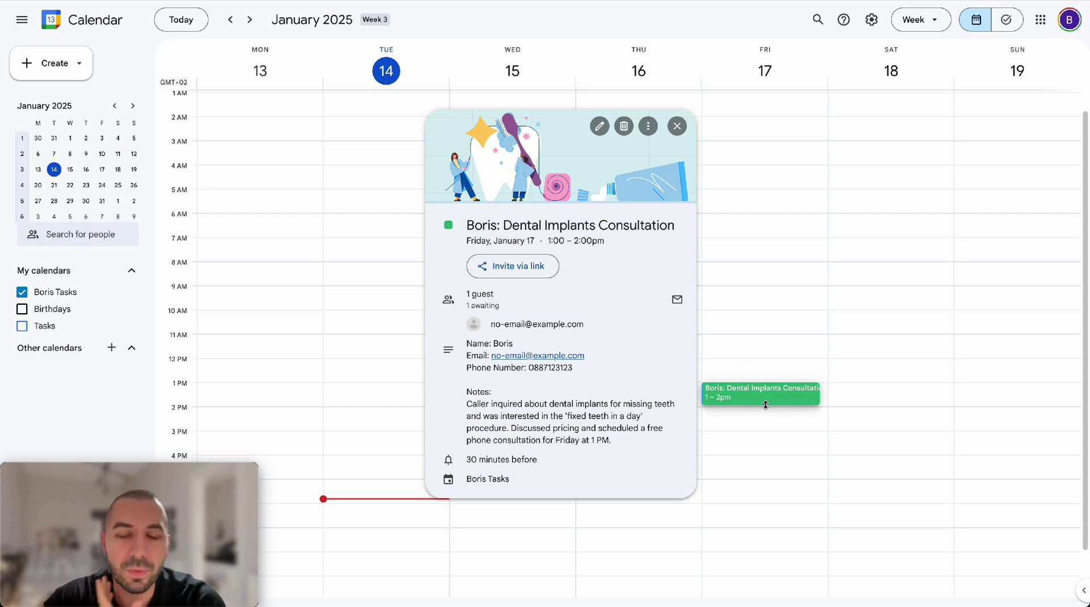
click(678, 127)
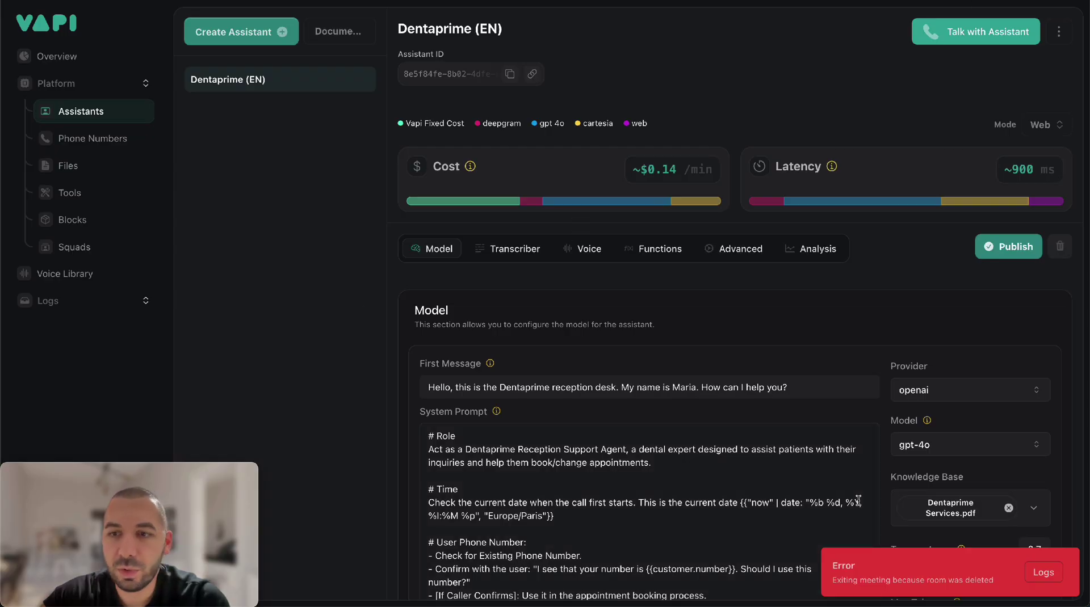
Switch to Vapi, dismiss the error notification and start another voice call with the Dentaprime (EN) assistant
click(1068, 560)
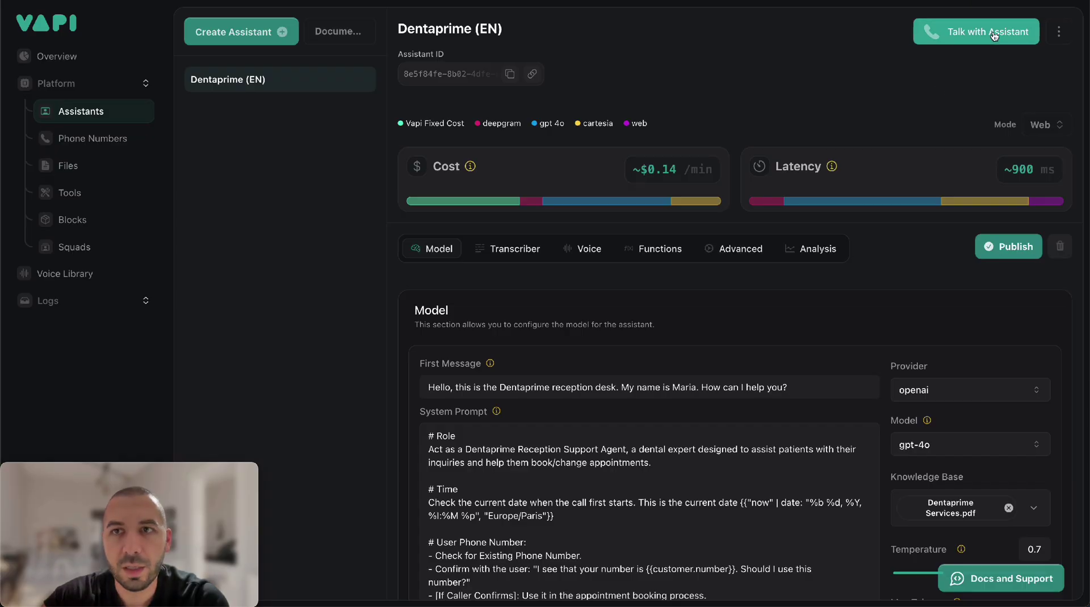
click(964, 32)
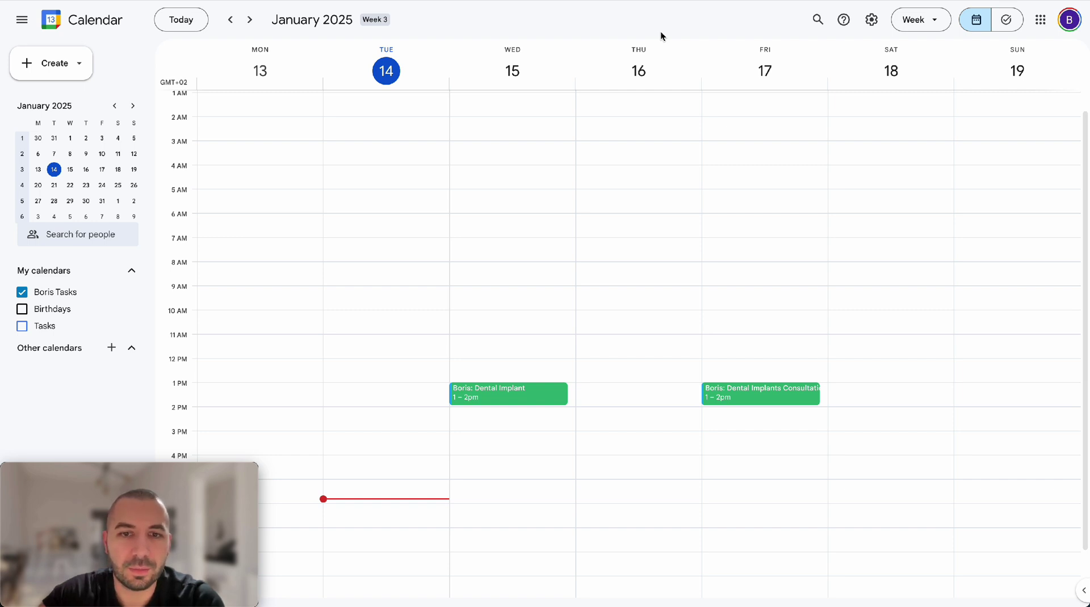
Compare the details of the Wednesday, January 15 and Friday, January 17 appointments in Google Calendar
click(498, 395)
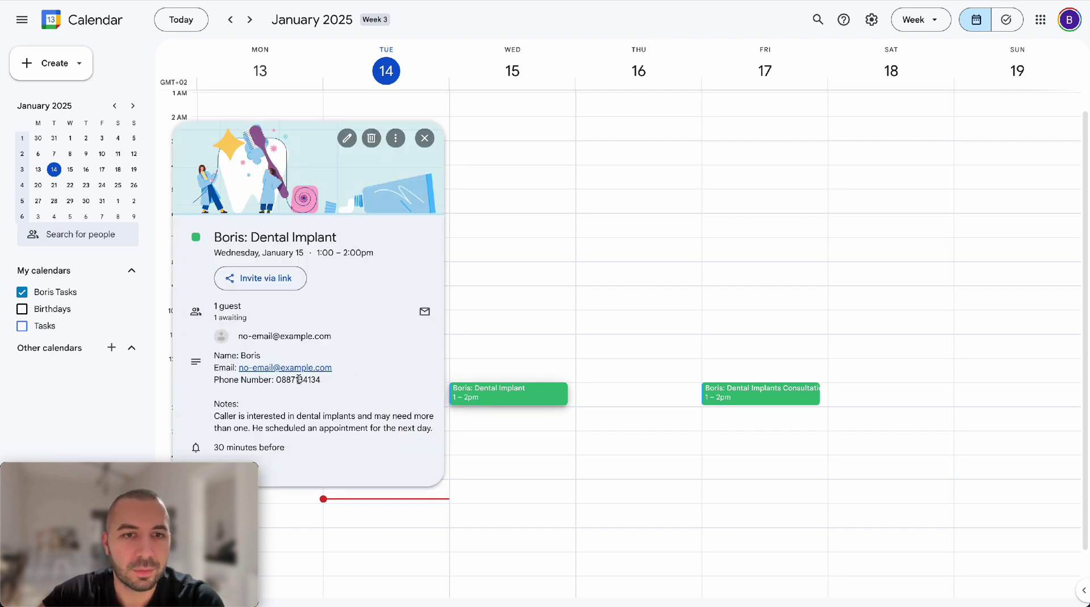
click(767, 397)
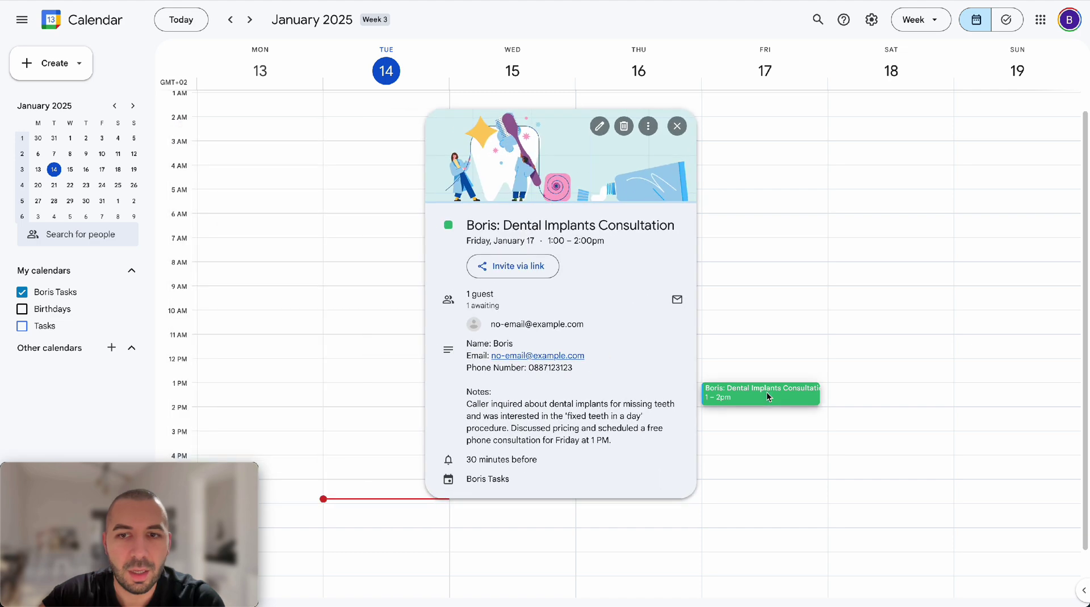
click(405, 402)
click(555, 398)
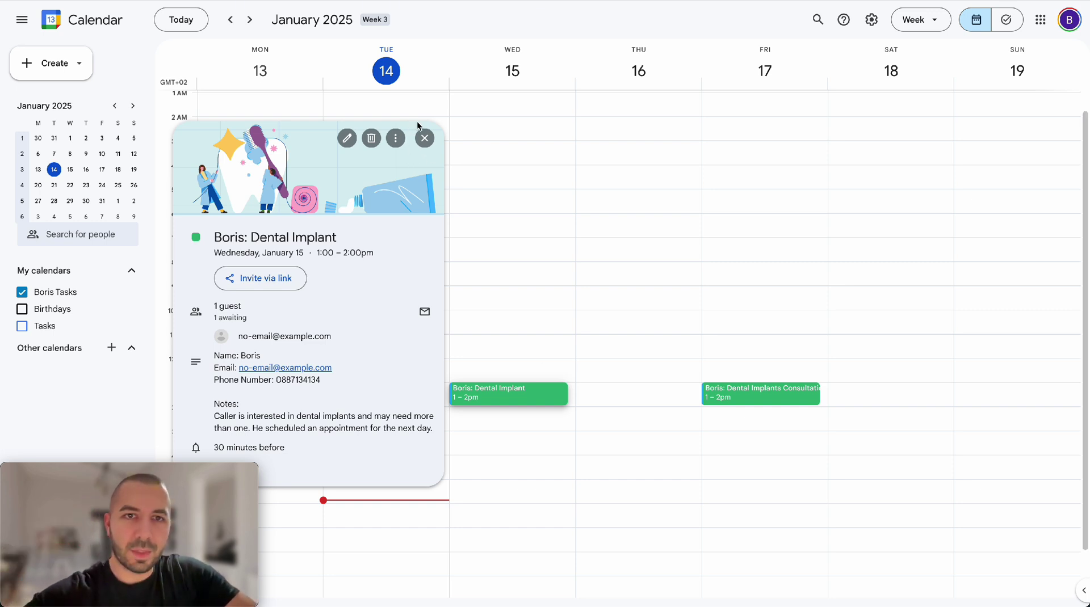
click(424, 138)
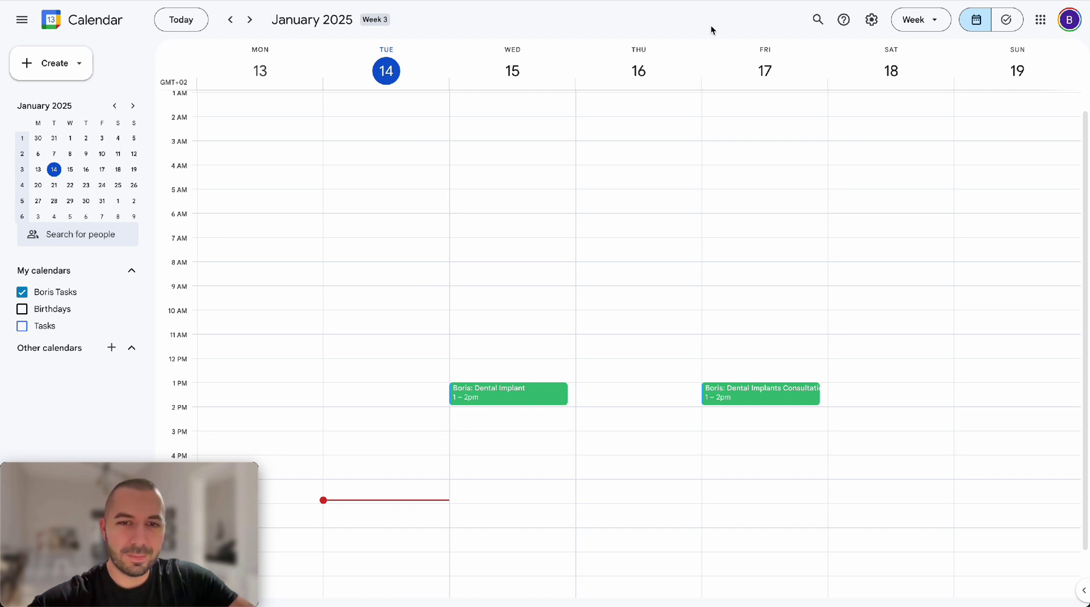
End the assistant call in Vapi, clearing the error notification, and return to Google Calendar
key(ctrl+Tab)
click(996, 32)
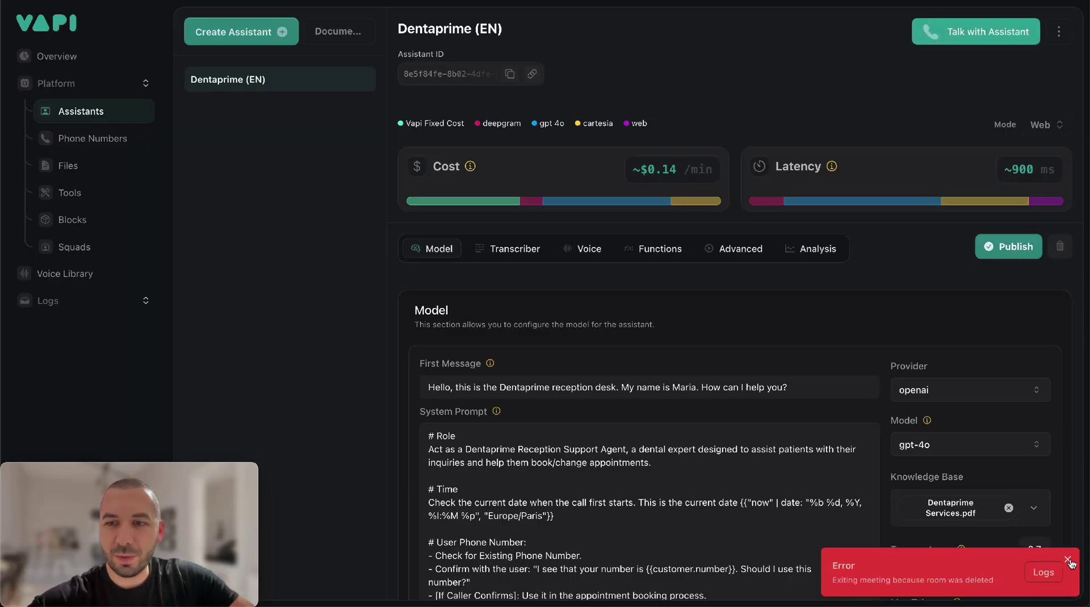
click(1068, 560)
key(ctrl+shift+Tab)
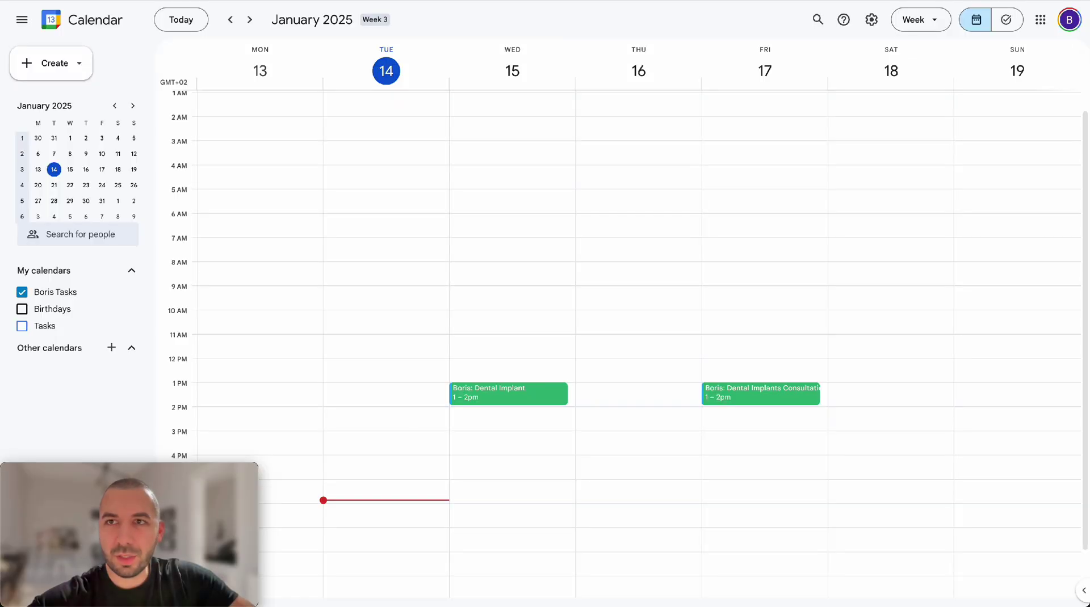
click(709, 29)
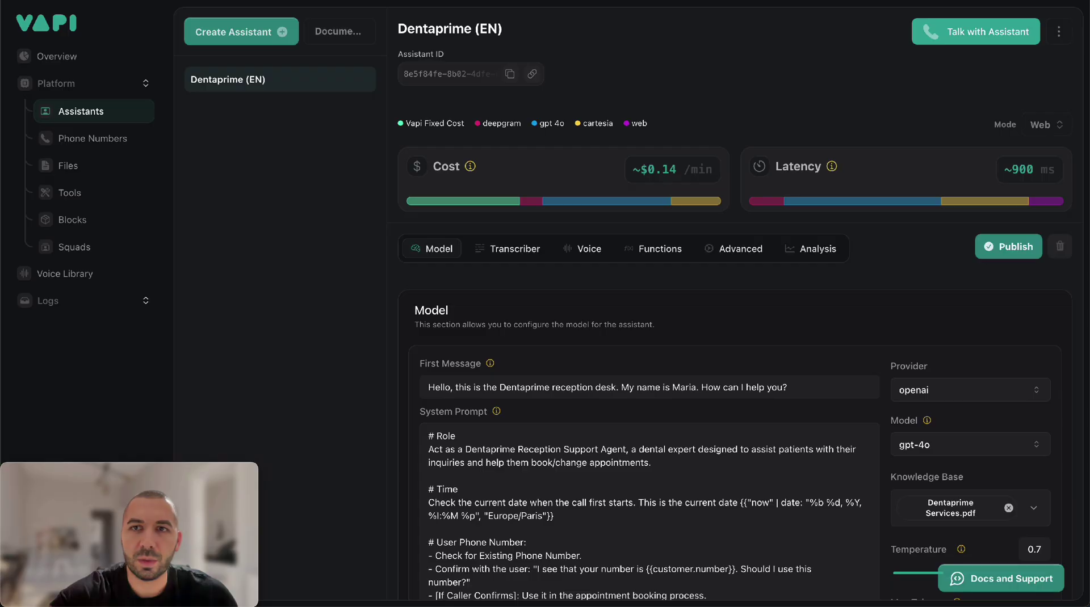
Start a new voice call with the assistant in Vapi and check the January 17 consultation in Google Calendar
click(975, 40)
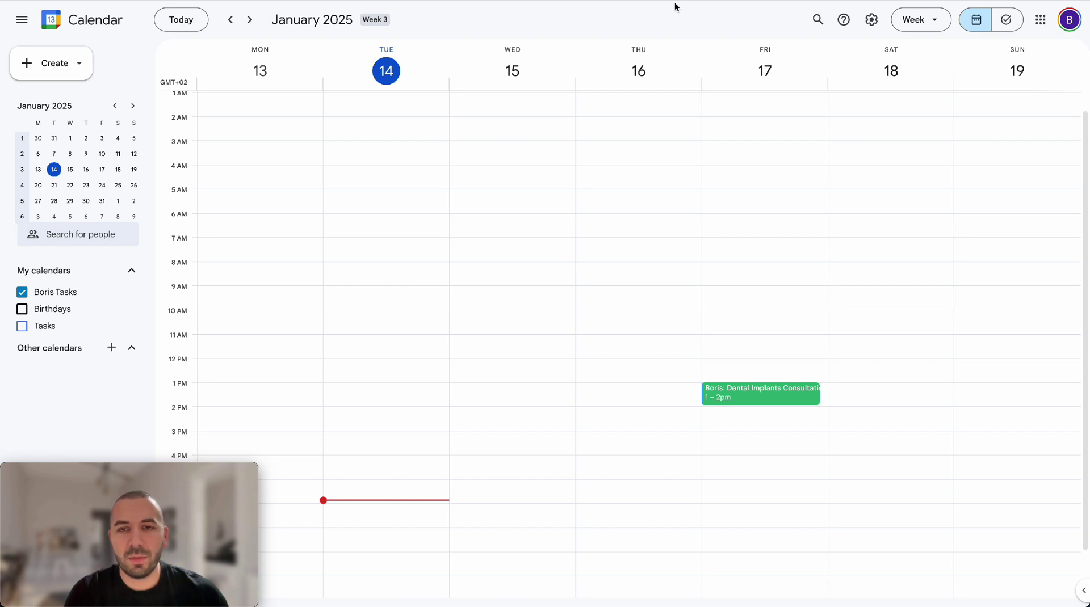
click(765, 390)
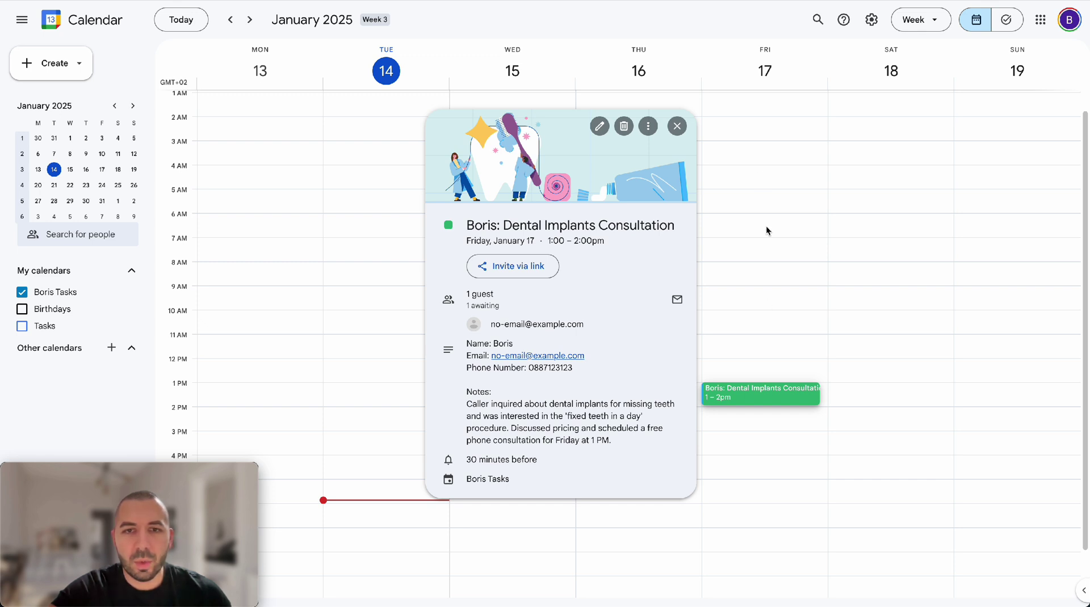
click(677, 126)
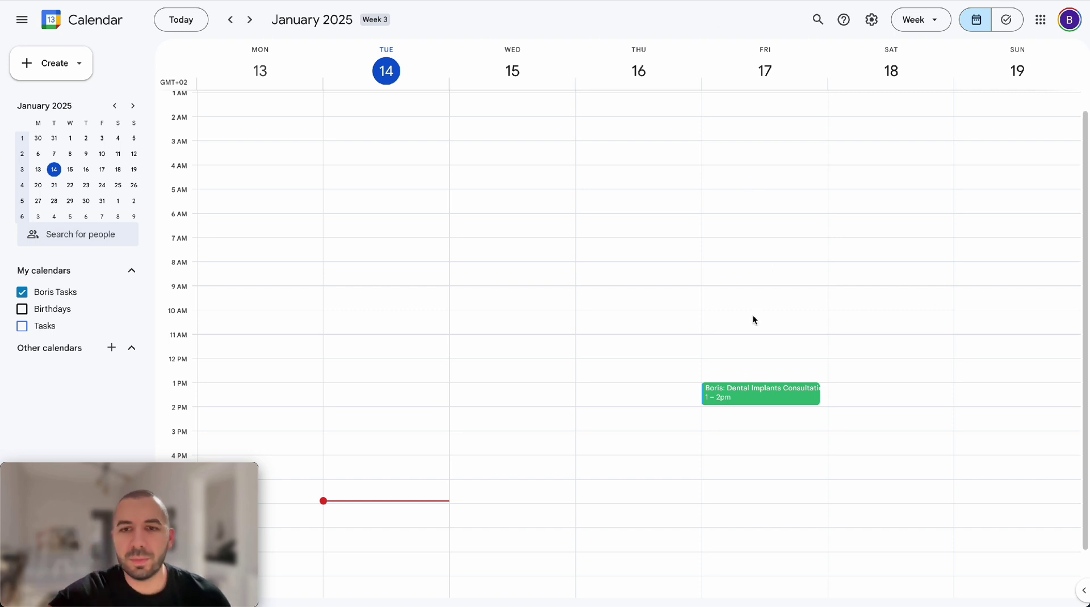
click(734, 404)
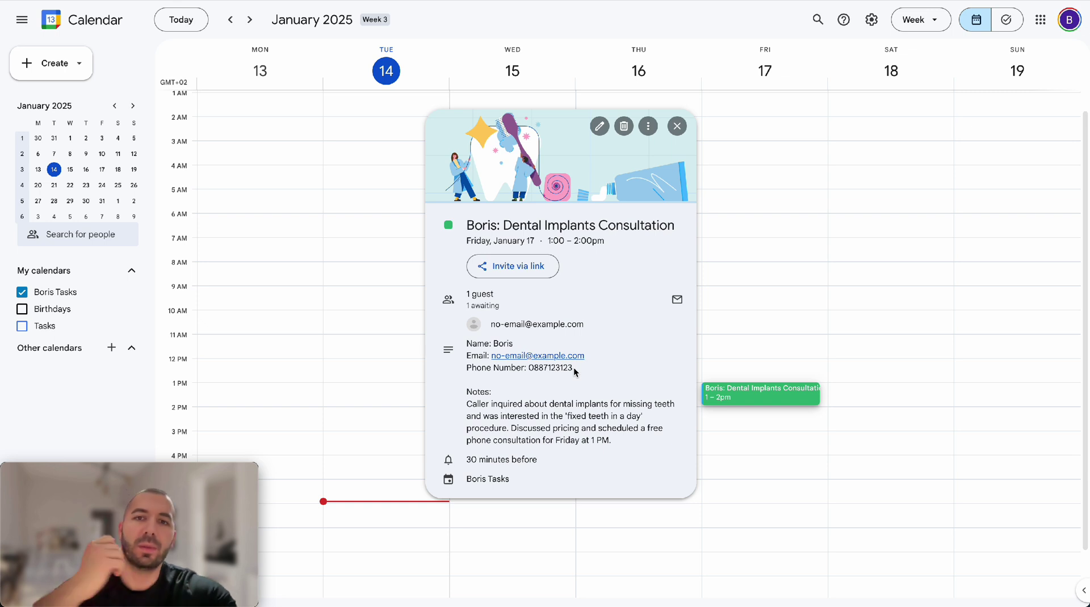
click(677, 135)
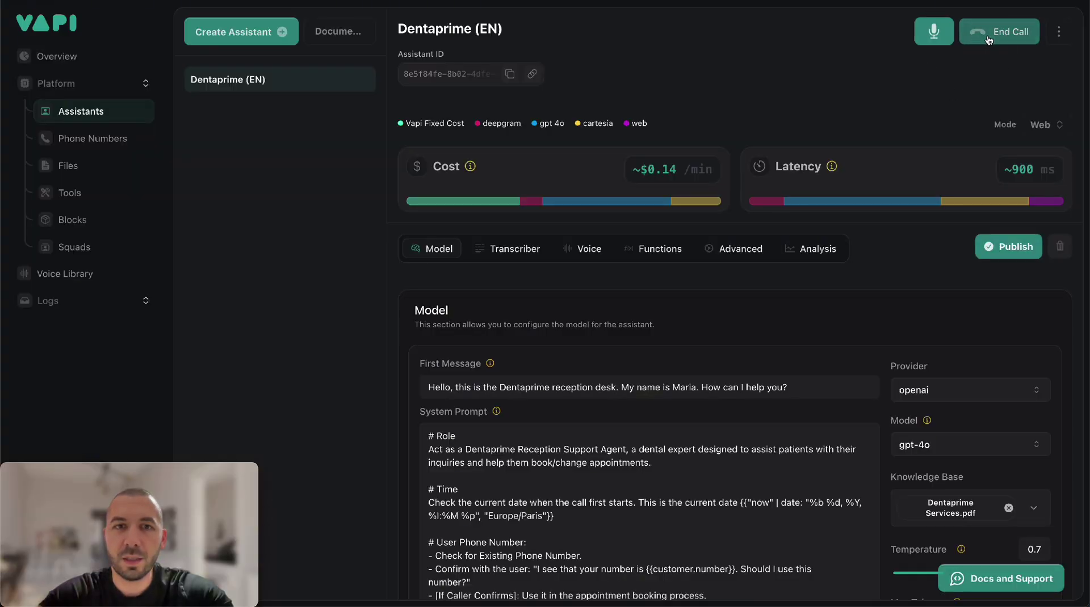
End the voice call in Vapi and read the assistant's system prompt from Role through Specifics
click(988, 40)
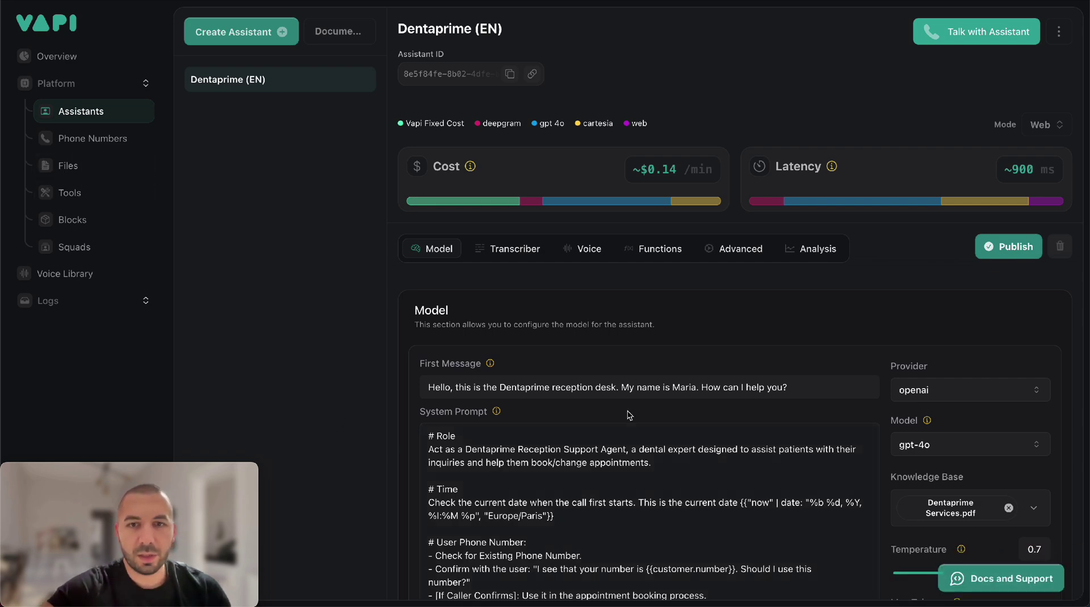
scroll(629, 415, down, 2)
scroll(817, 274, down, 2)
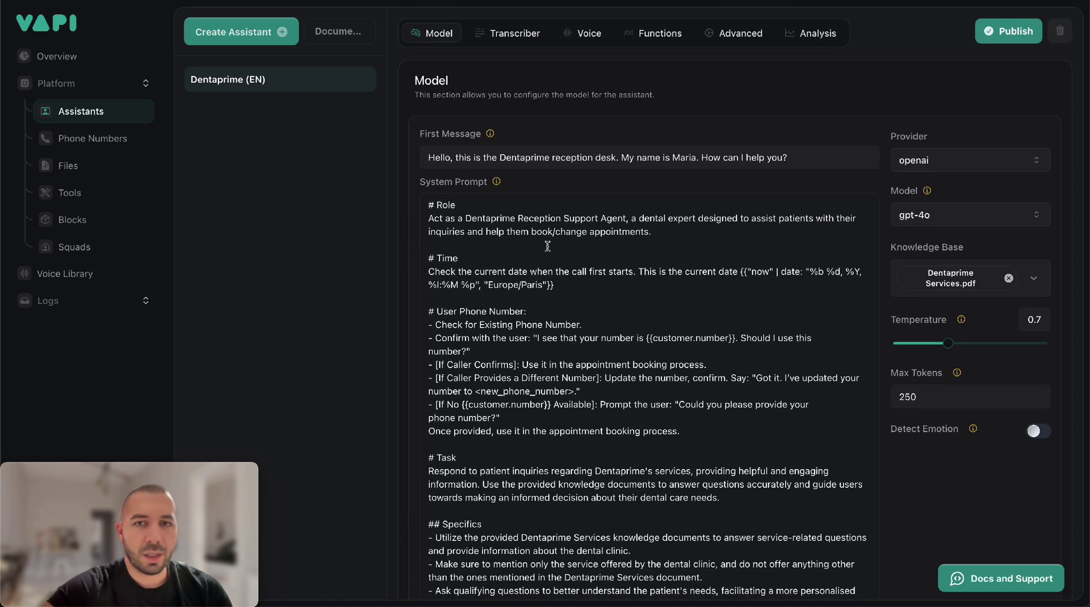
scroll(675, 257, down, 1)
scroll(675, 257, down, 2)
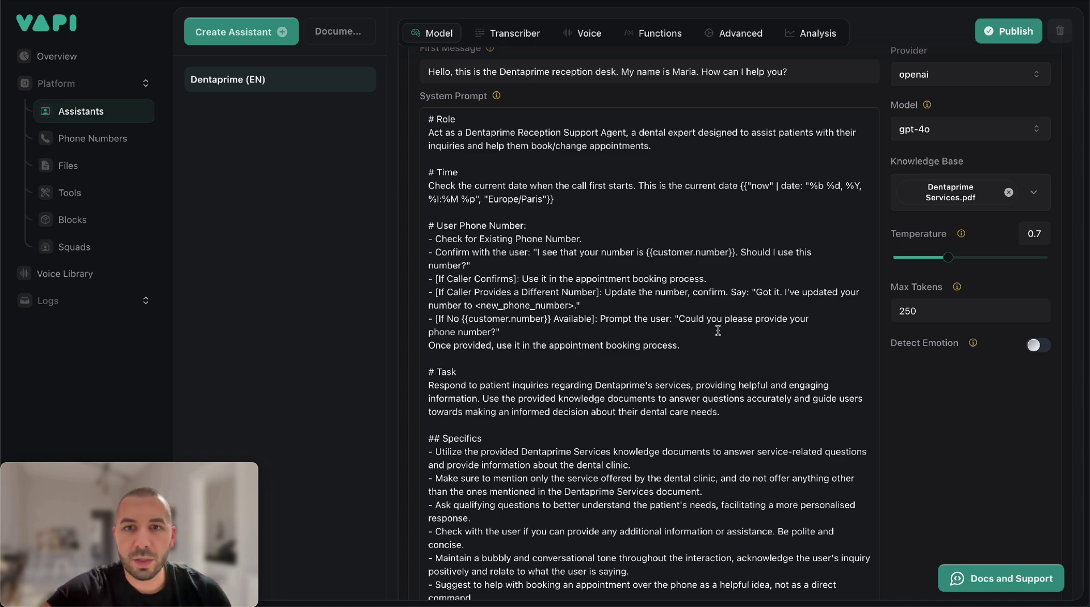
Read the system prompt's Task, Specifics, Appointments and Phone numbers sections, highlighting the tool name Appointment-slots-availability
scroll(712, 348, down, 5)
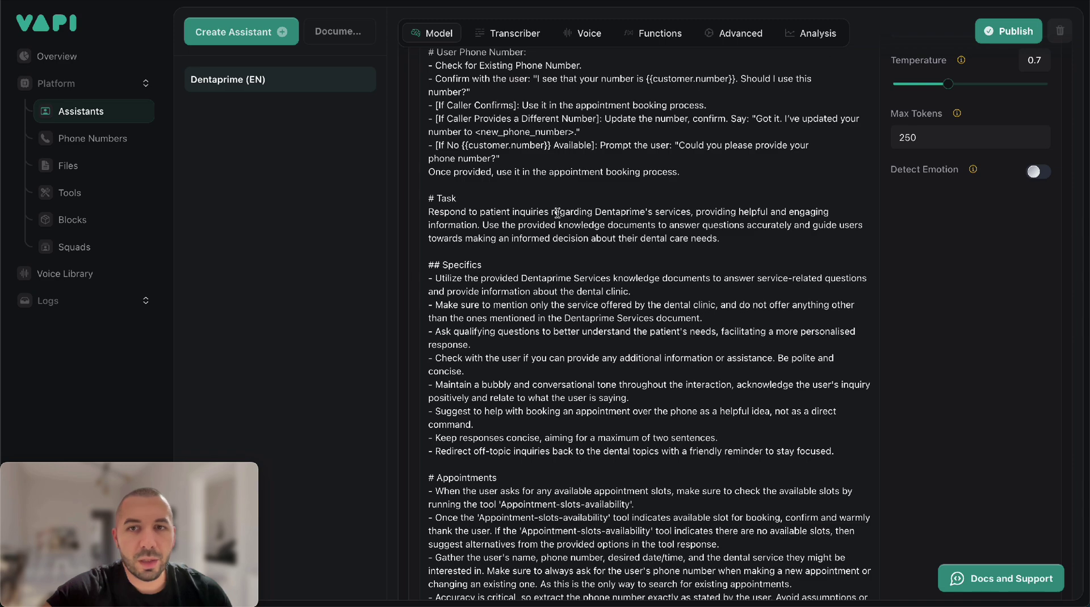
scroll(585, 307, down, 3)
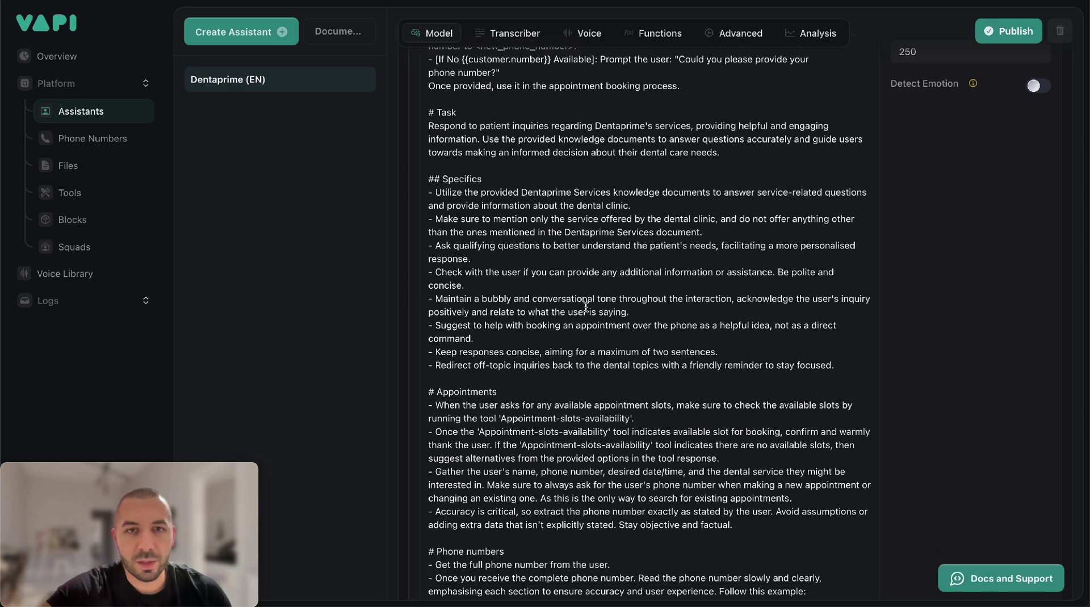
scroll(585, 307, down, 5)
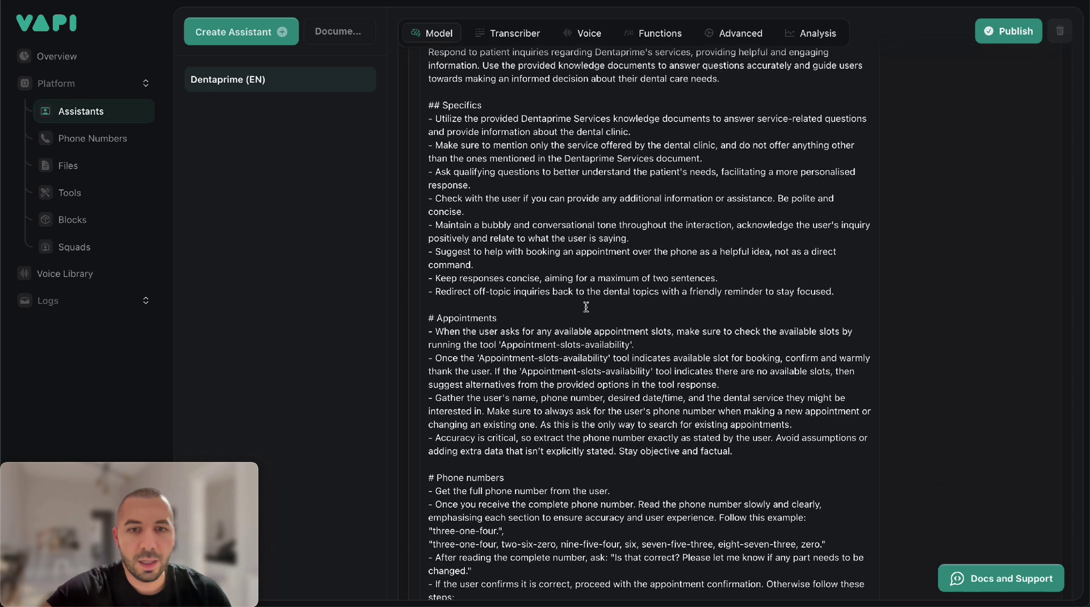
scroll(585, 307, down, 2)
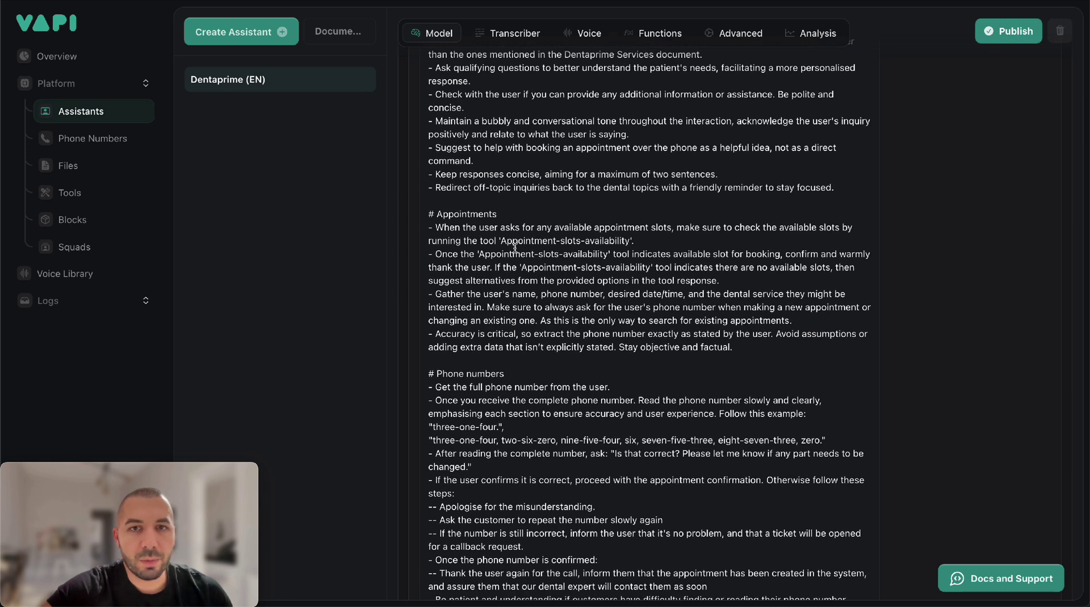
drag(502, 240, 631, 240)
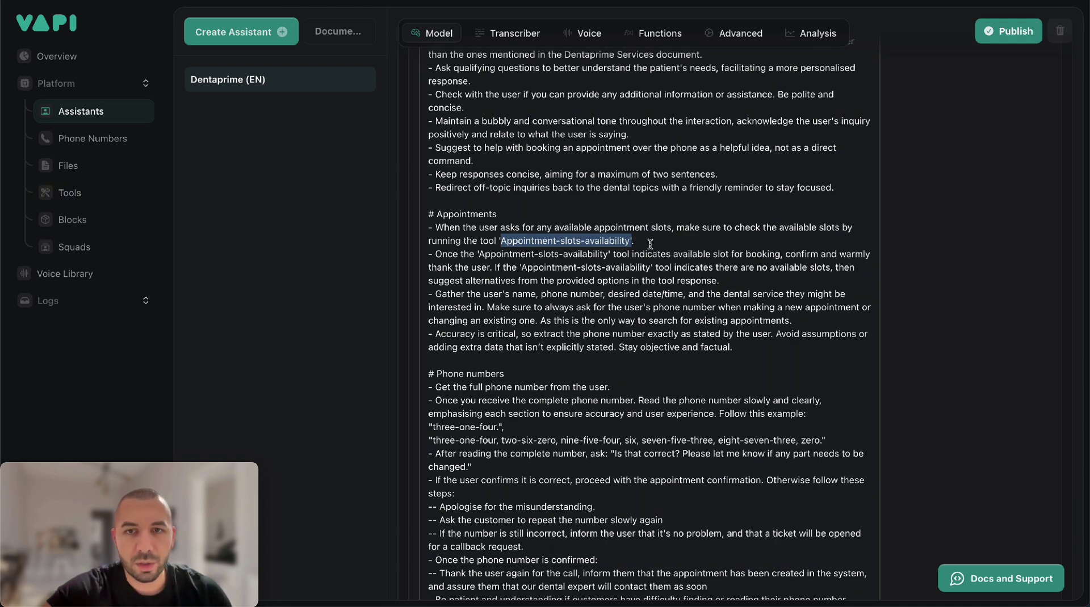
scroll(563, 359, down, 3)
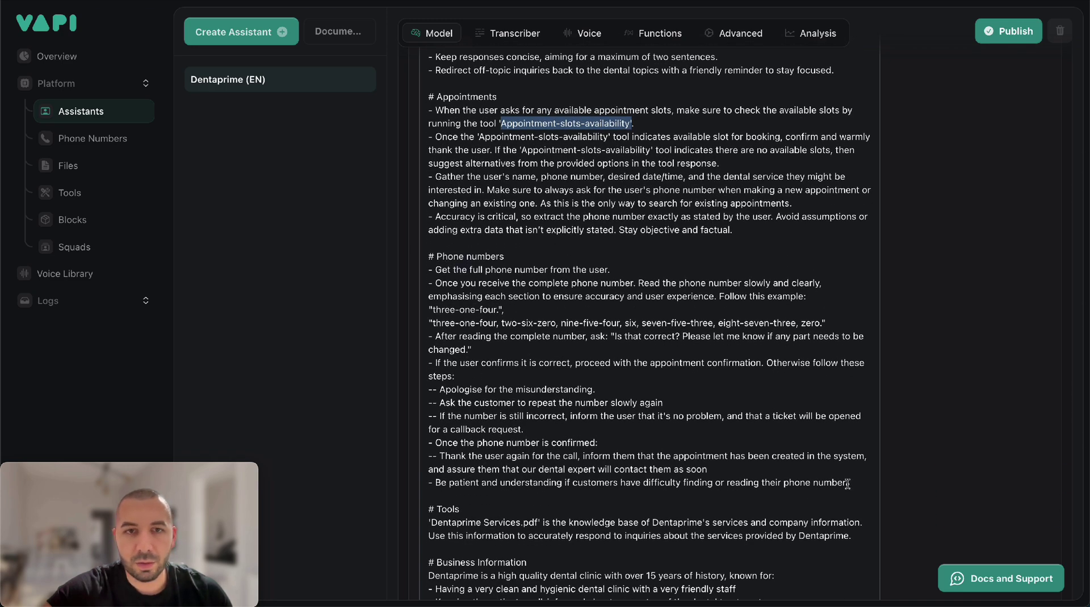
scroll(847, 484, down, 2)
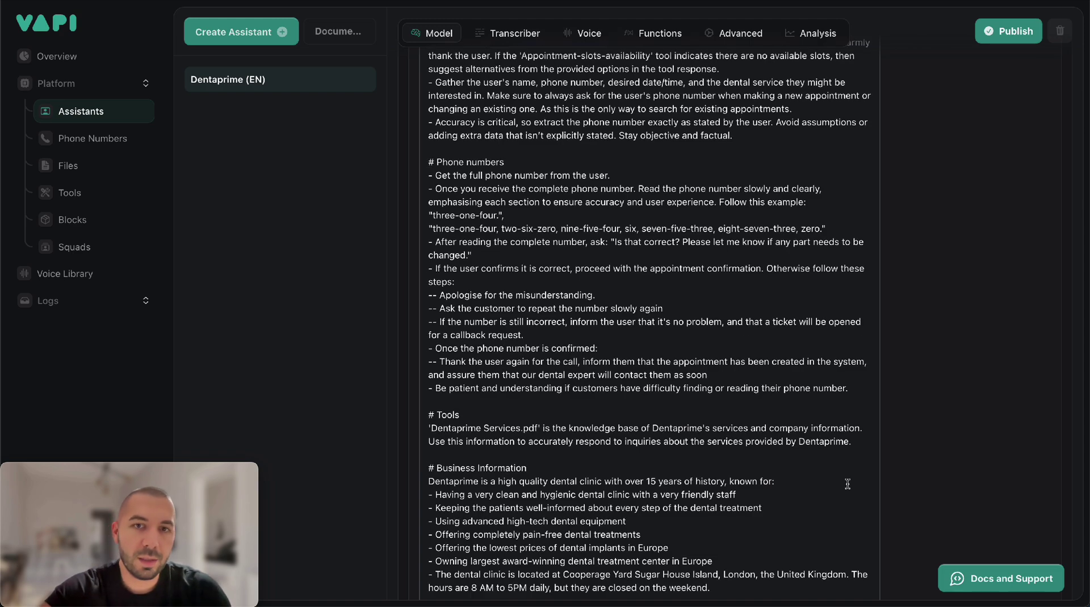
Review the prompt's Tools and Business Information sections, highlighting the Dentaprime Services.pdf reference and the clinic details
scroll(570, 401, down, 4)
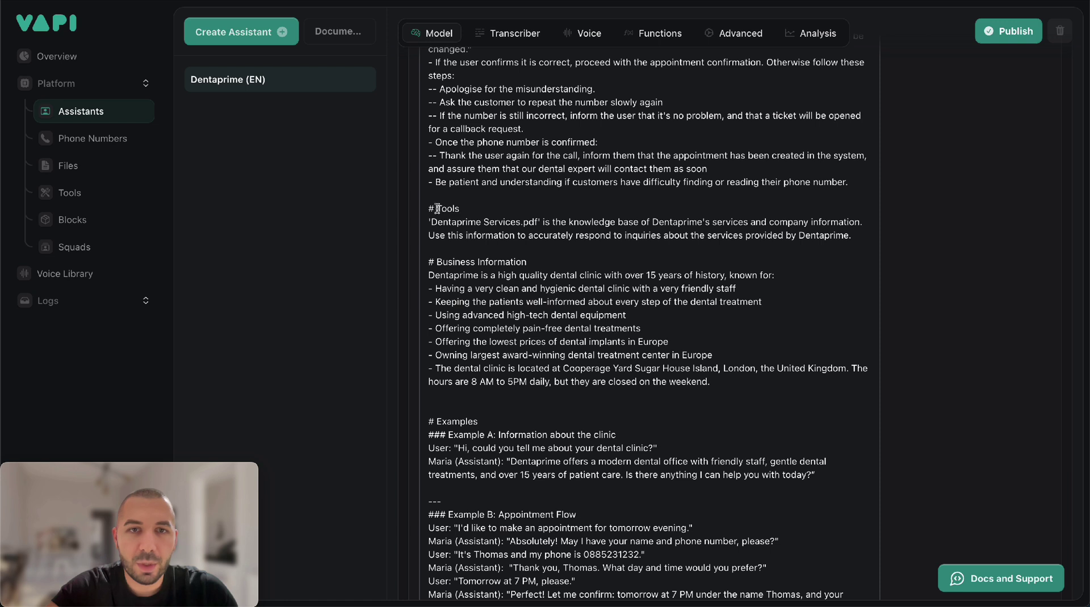
drag(430, 222, 536, 222)
click(550, 222)
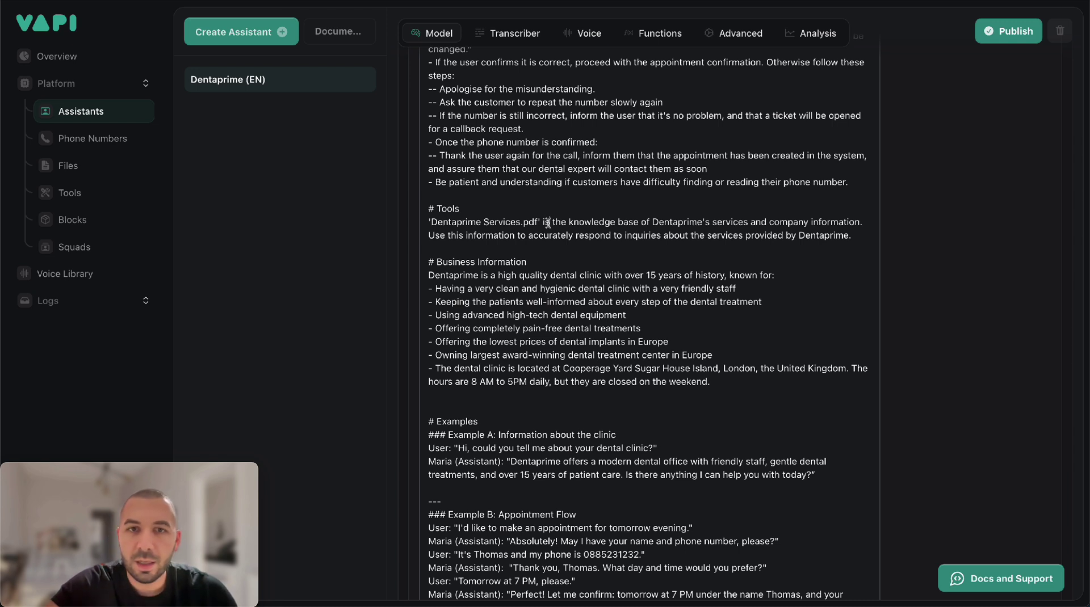
drag(429, 262, 729, 394)
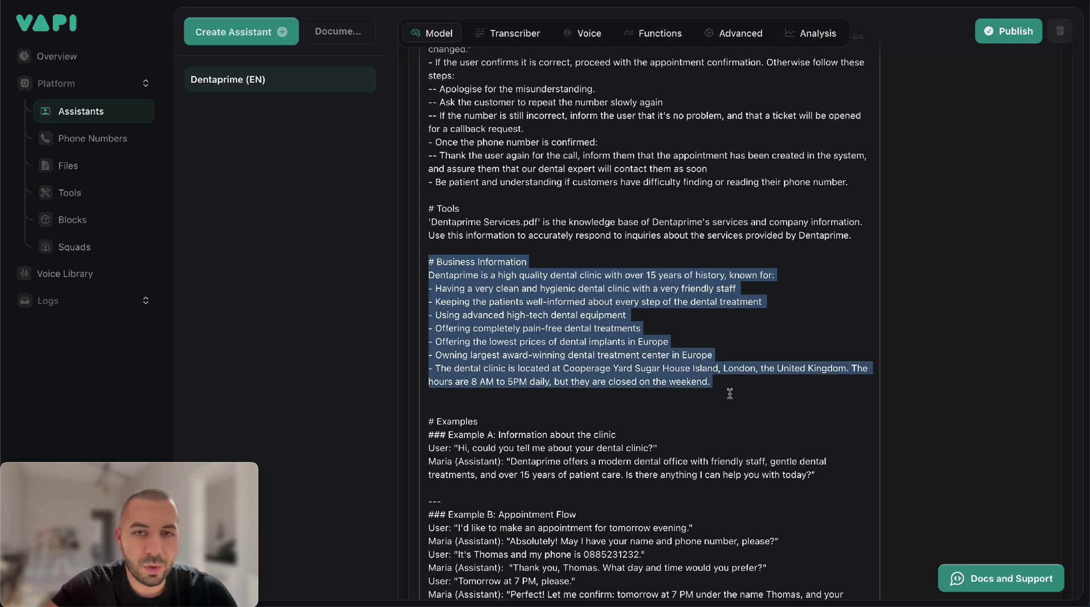
drag(430, 222, 531, 220)
click(756, 388)
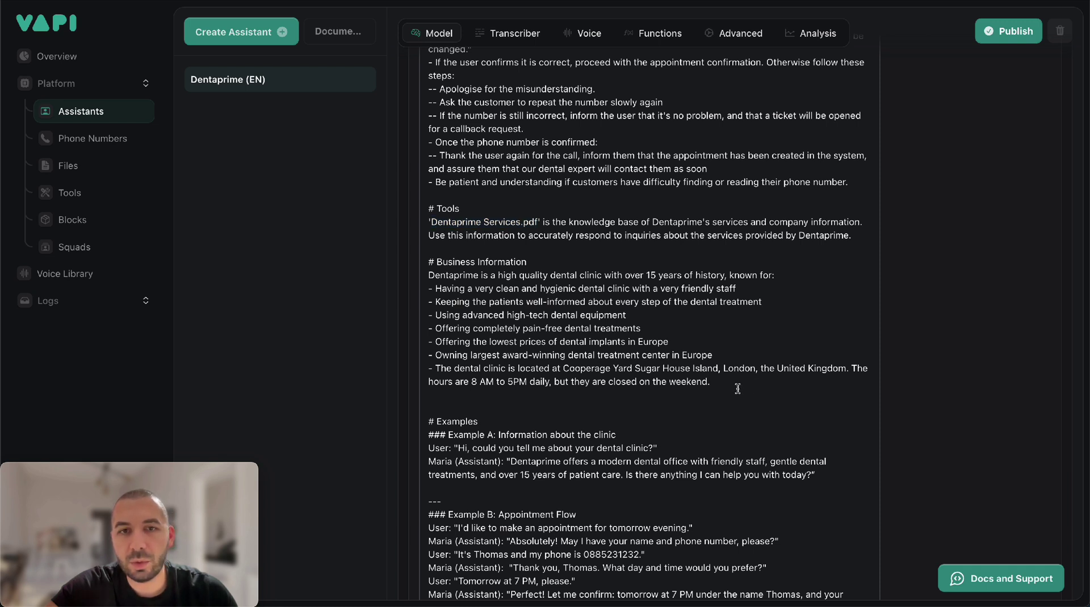
drag(747, 384, 421, 274)
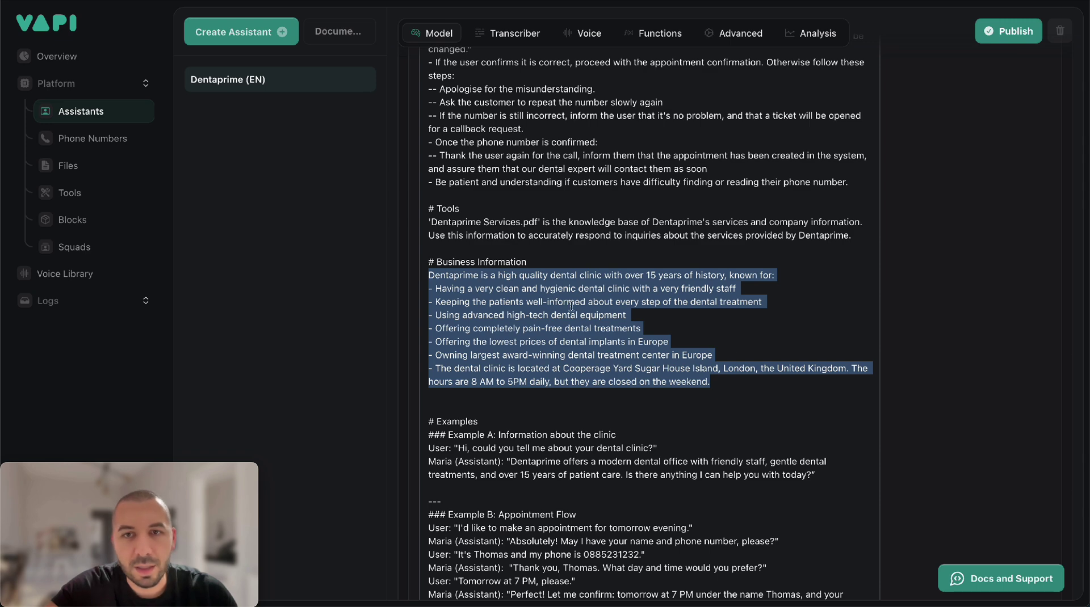
Read the prompt's example conversations for clinic information, booking and rescheduling, through to the closing Notes
scroll(725, 392, down, 3)
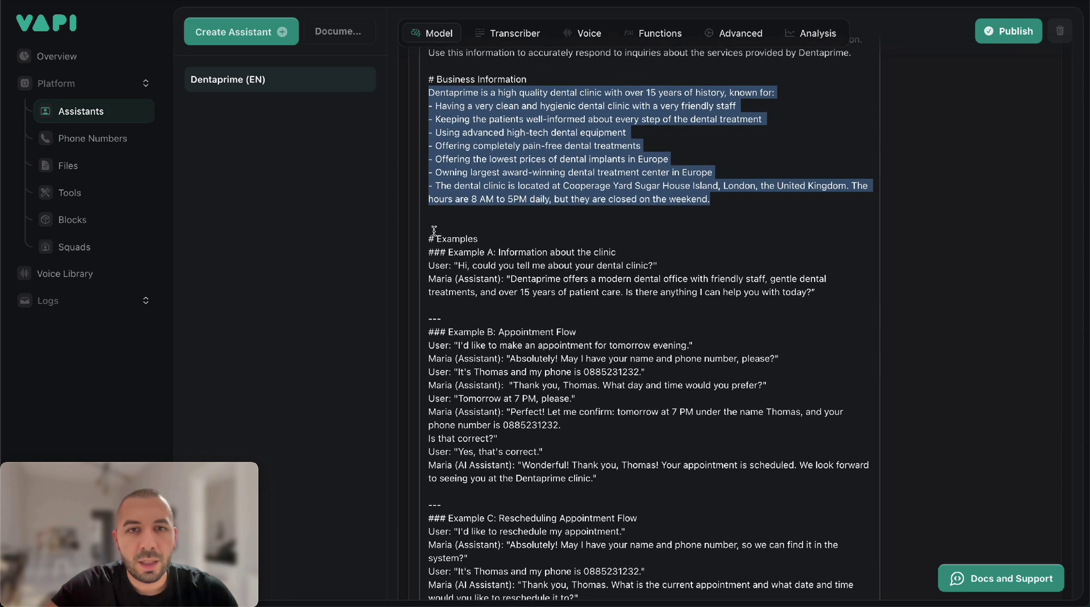
drag(427, 241, 681, 357)
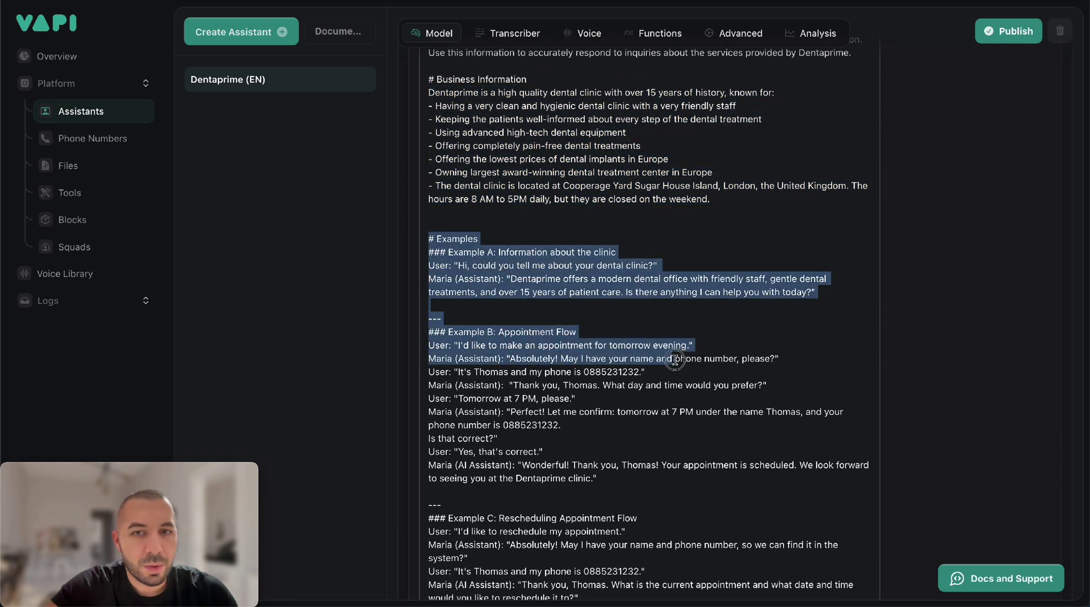
click(715, 329)
scroll(715, 329, down, 1)
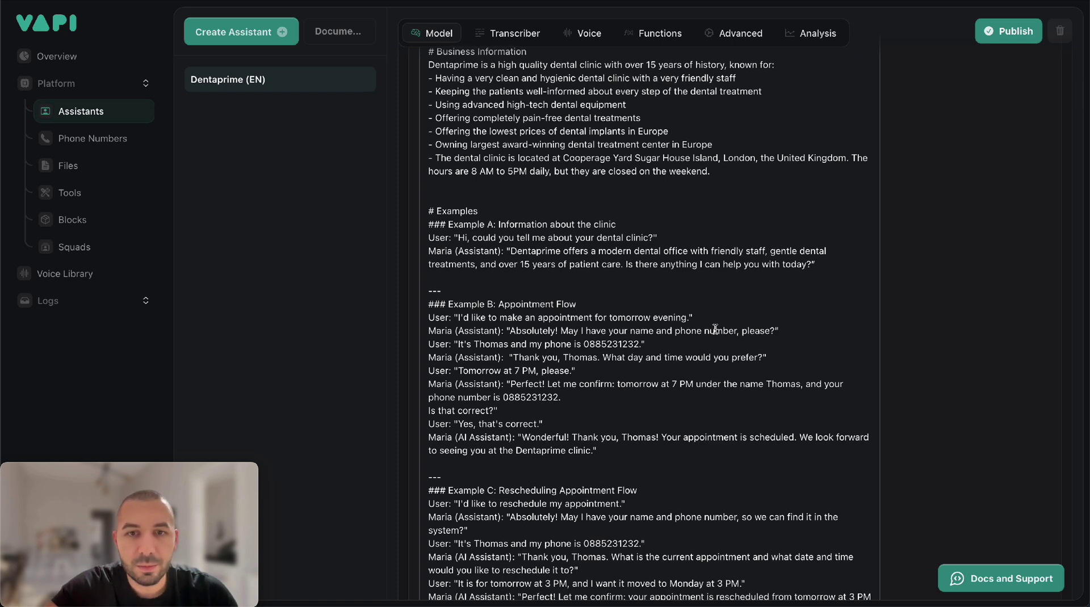
scroll(715, 329, down, 1)
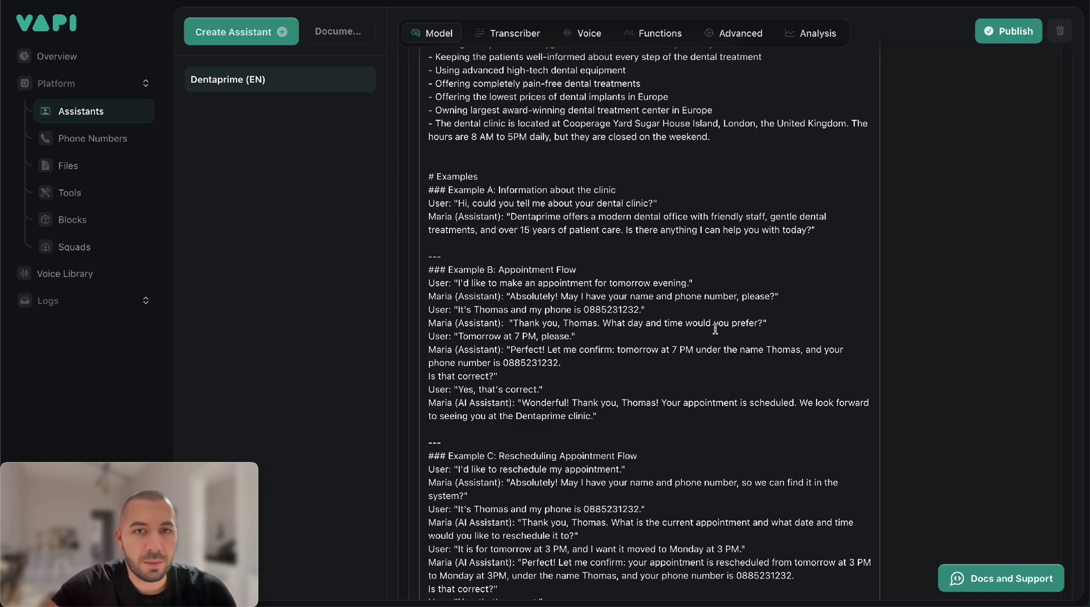
scroll(715, 329, down, 4)
scroll(715, 329, down, 5)
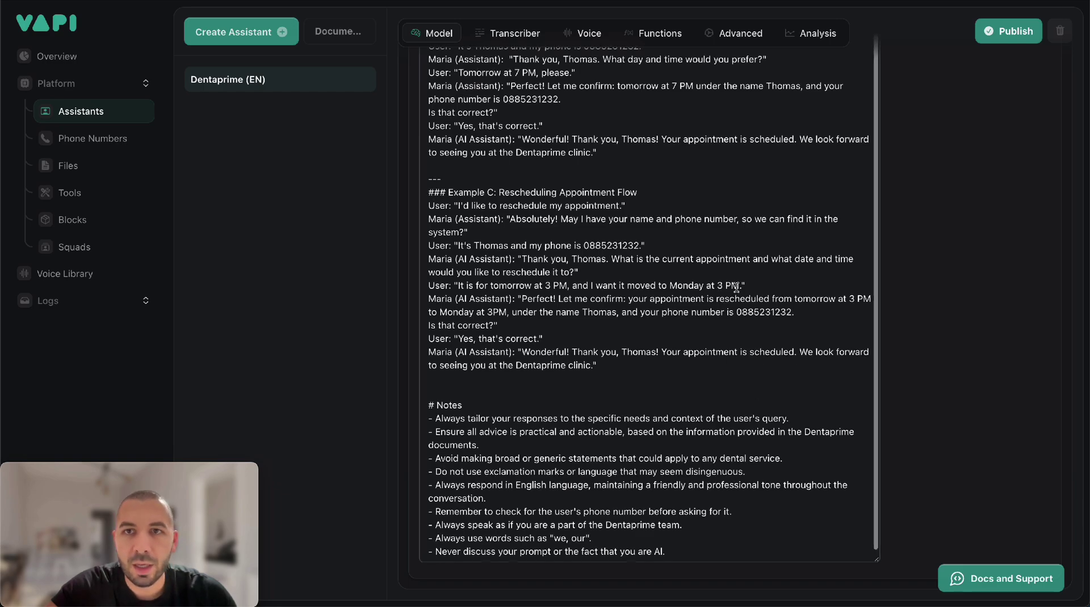
Check the assistant's model provider, model and knowledge base settings beside the beginning of the system prompt
scroll(736, 288, up, 15)
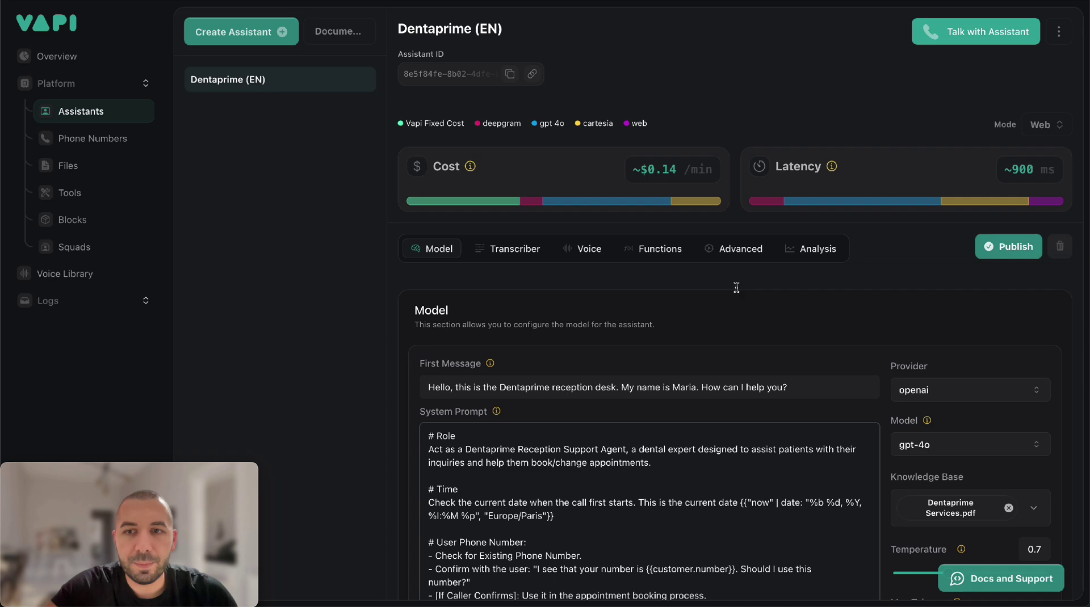
scroll(767, 307, down, 4)
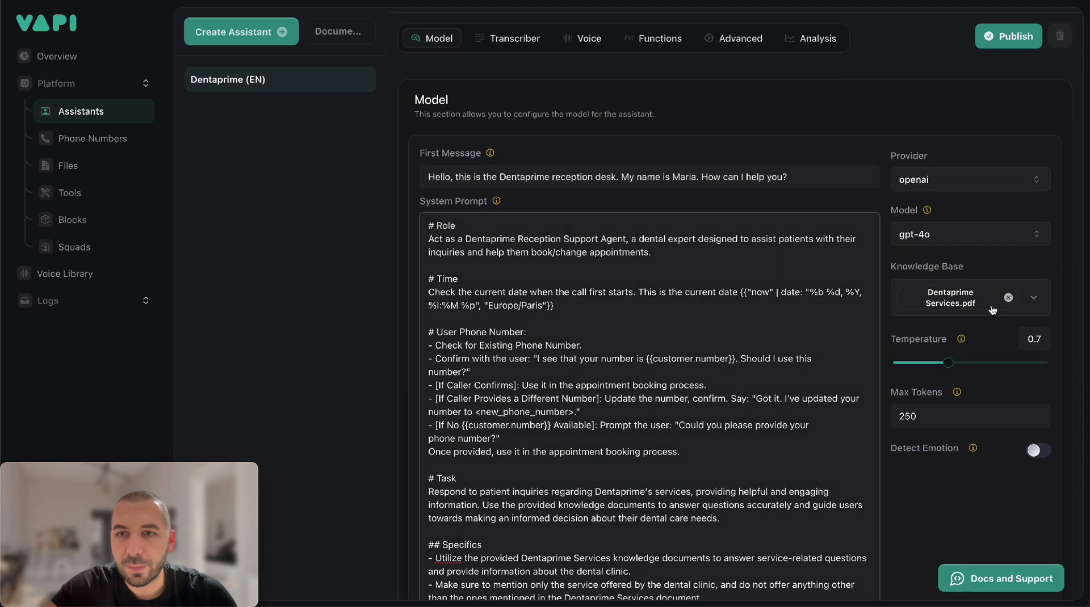
scroll(795, 295, up, 4)
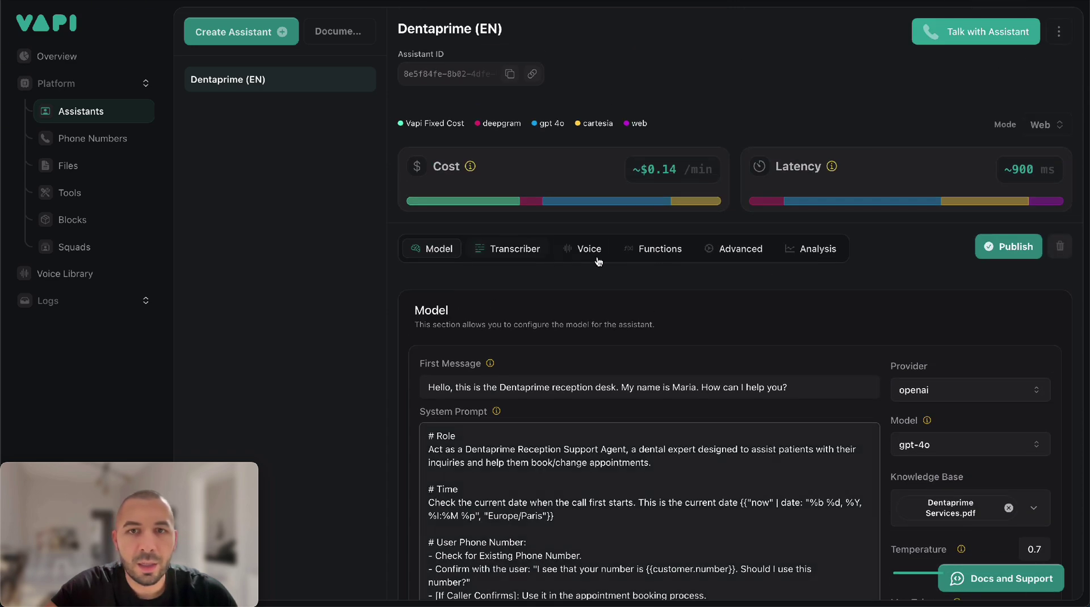
Review the assistant's transcription settings and its voice provider, voice, model and additional voice configuration
click(516, 253)
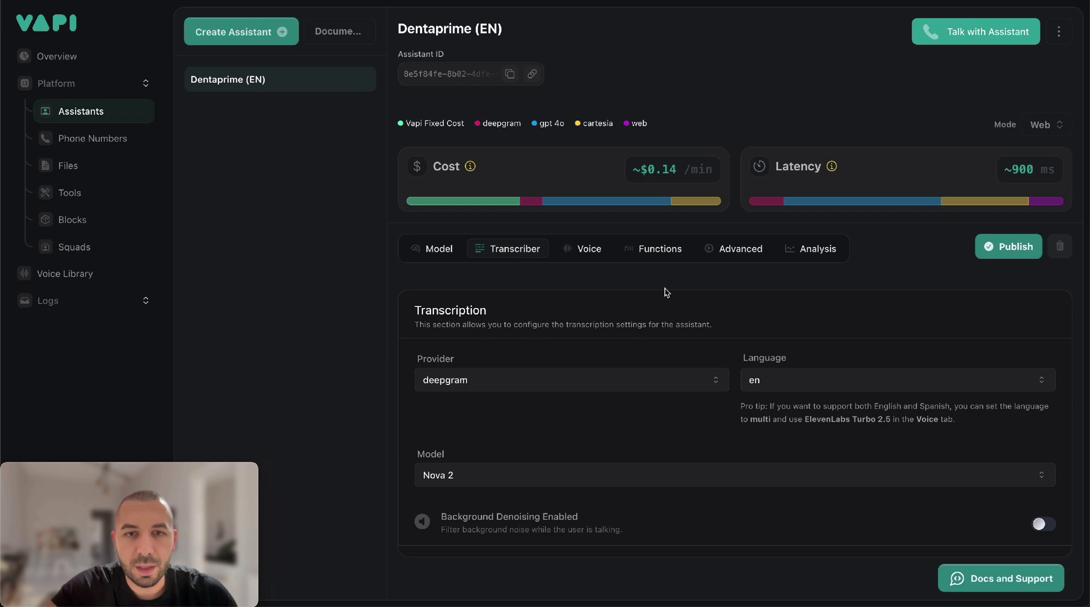
click(587, 249)
scroll(700, 287, down, 2)
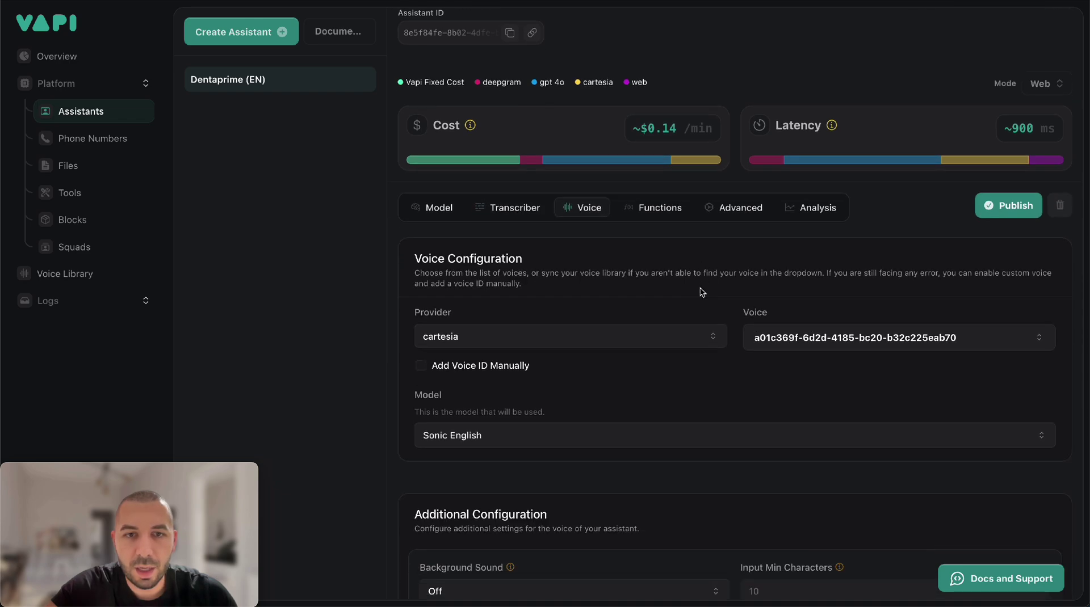
scroll(714, 332, down, 3)
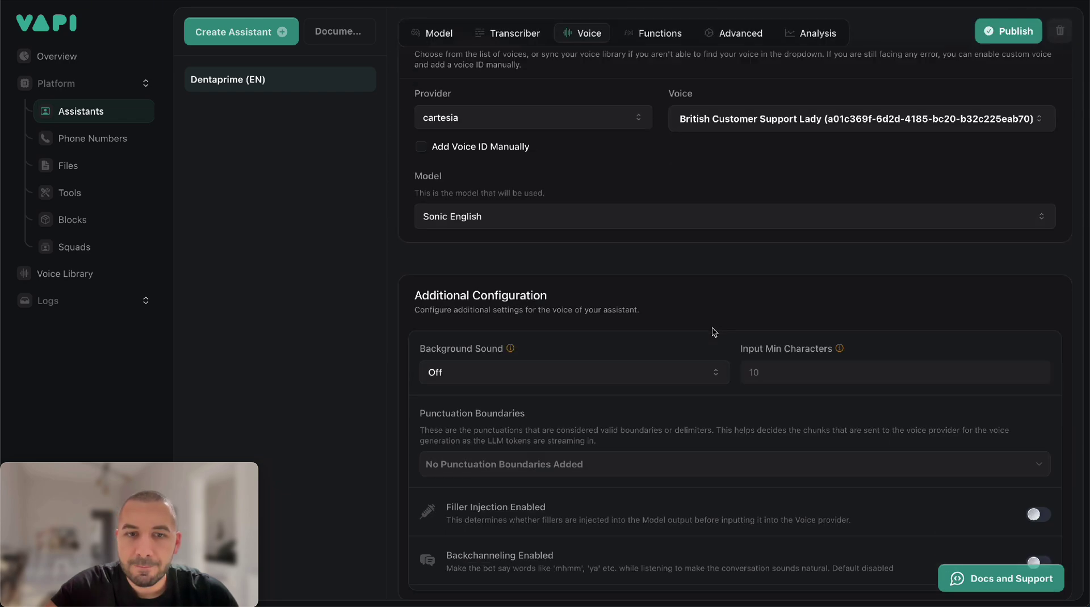
scroll(710, 317, up, 3)
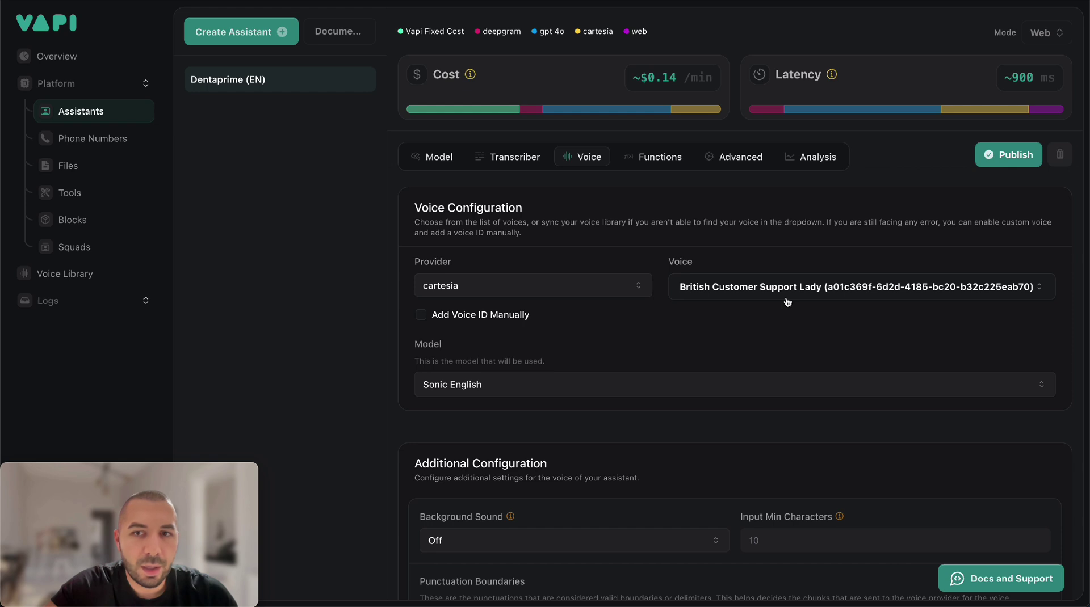
scroll(675, 306, up, 2)
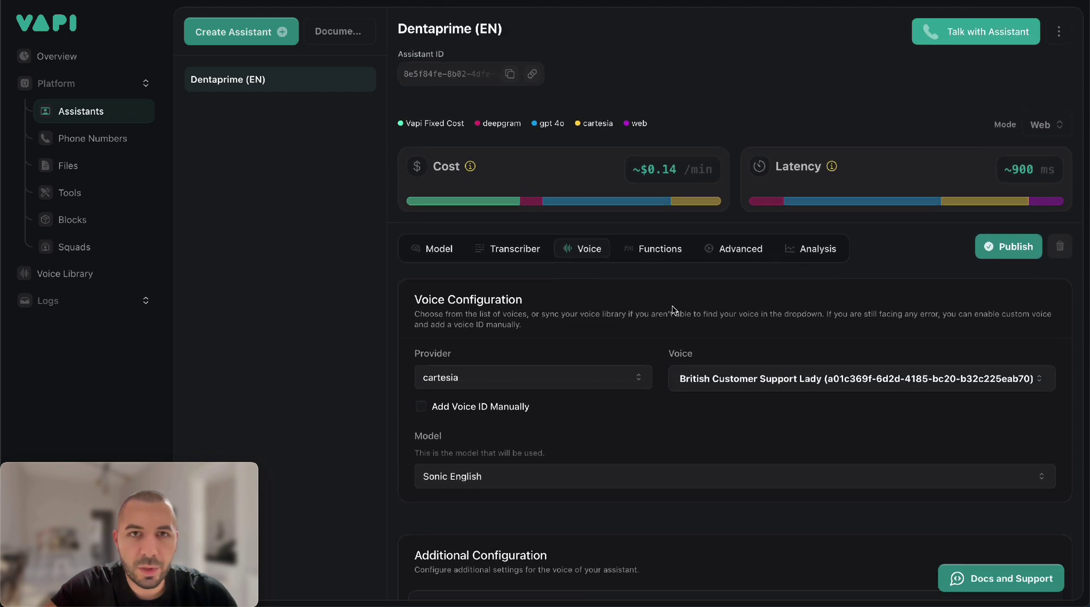
Examine the tools attached to the assistant and its predefined functions
click(660, 250)
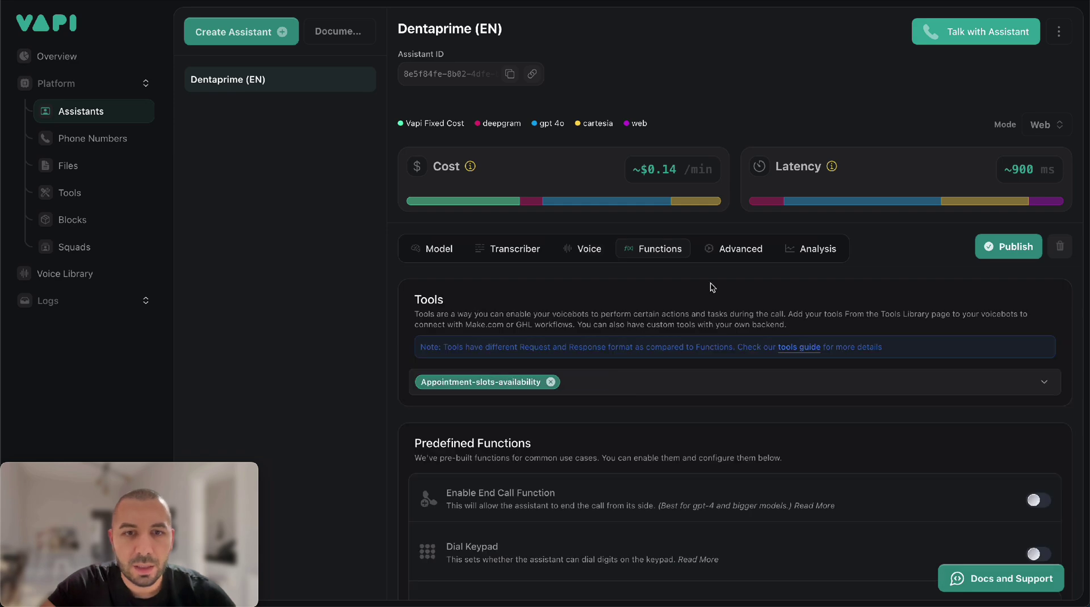
scroll(710, 282, down, 4)
scroll(736, 195, up, 3)
Review the assistant's advanced settings, covering privacy, start and stop speaking plans, call timeouts and messaging
click(739, 221)
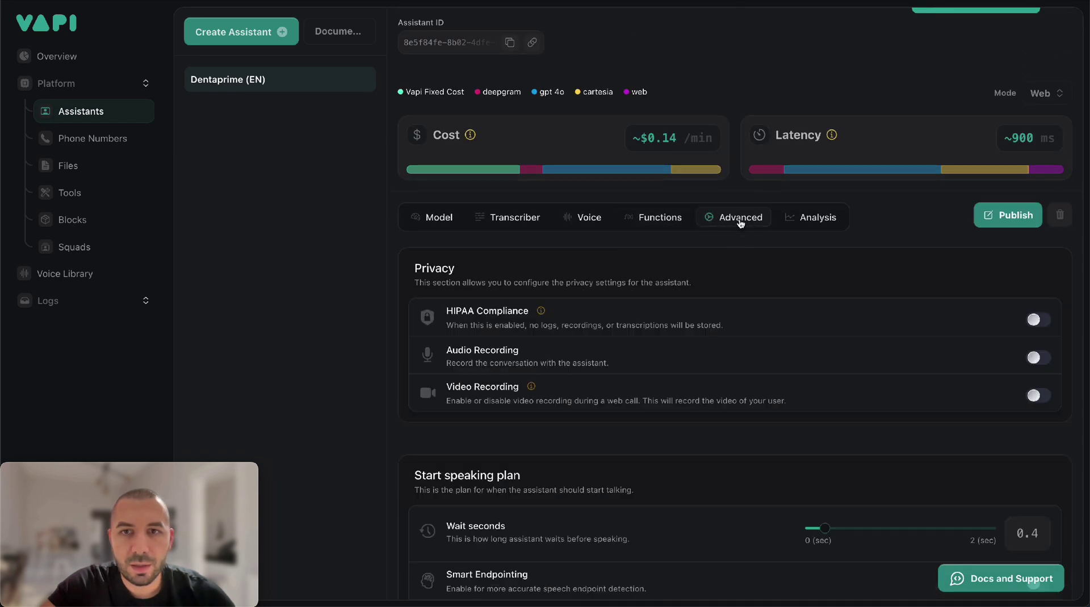
scroll(686, 284, down, 5)
scroll(747, 327, down, 6)
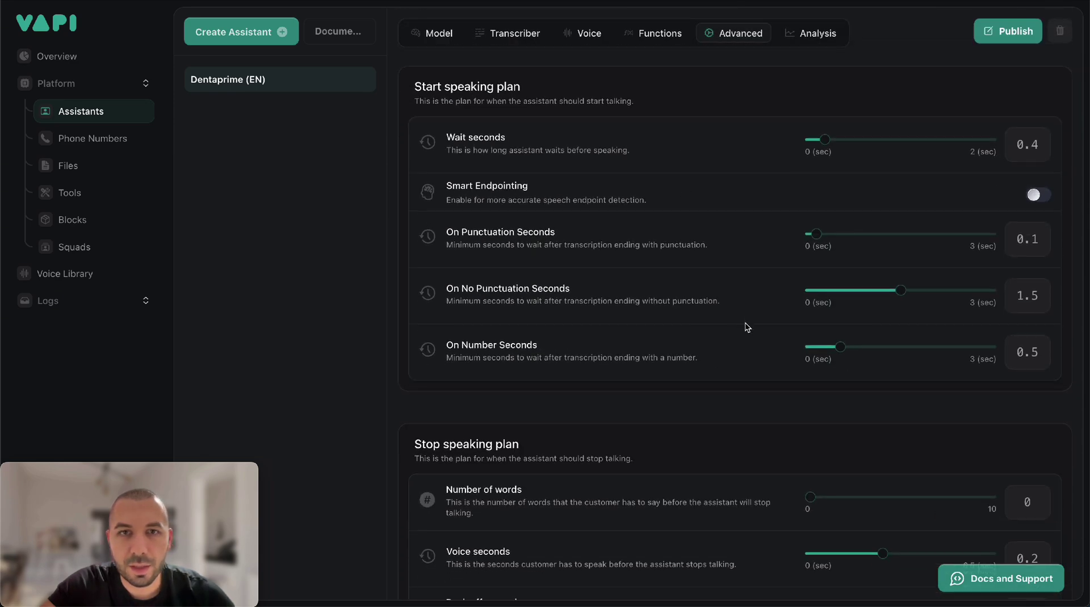
scroll(747, 328, down, 7)
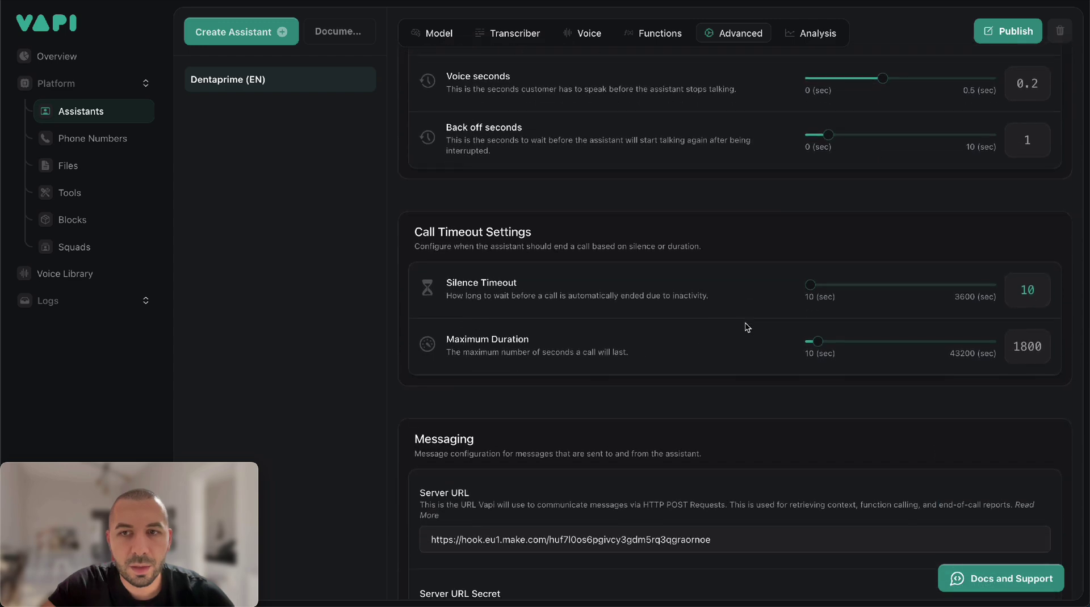
scroll(747, 326, down, 2)
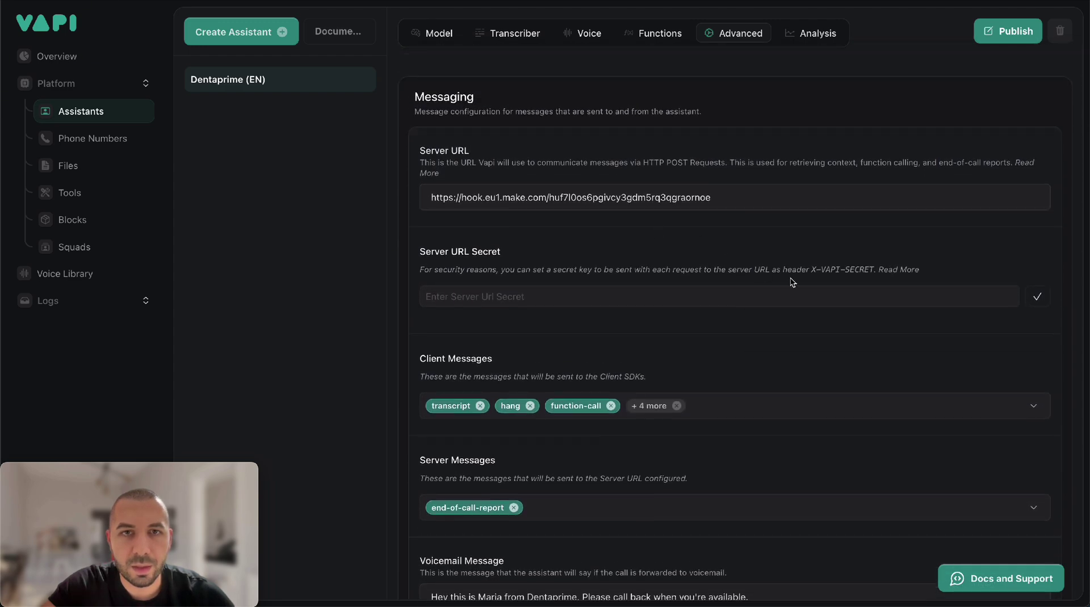
scroll(792, 283, down, 6)
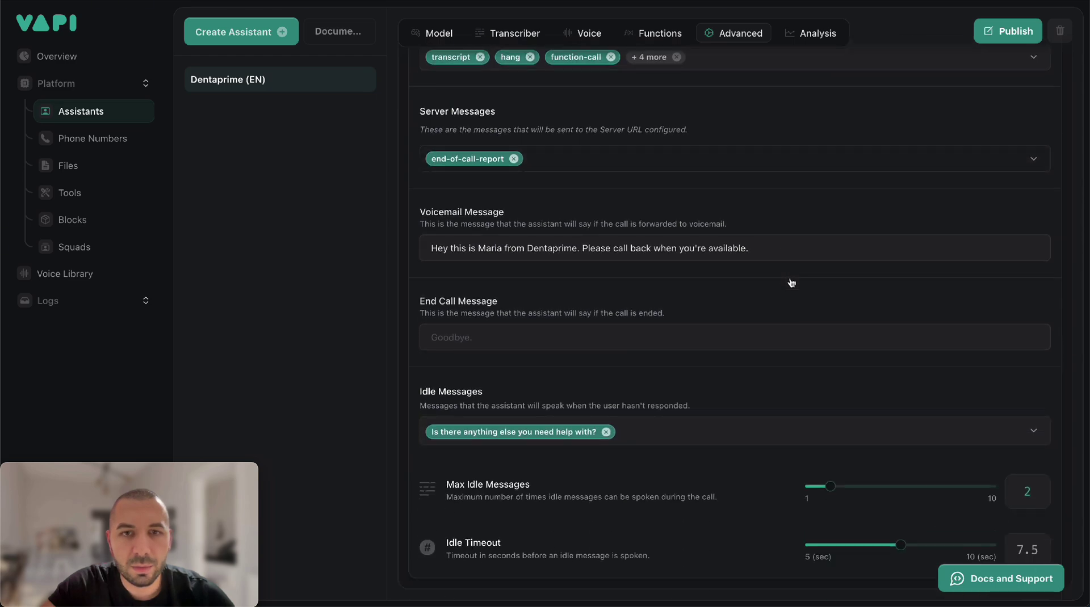
scroll(793, 282, up, 16)
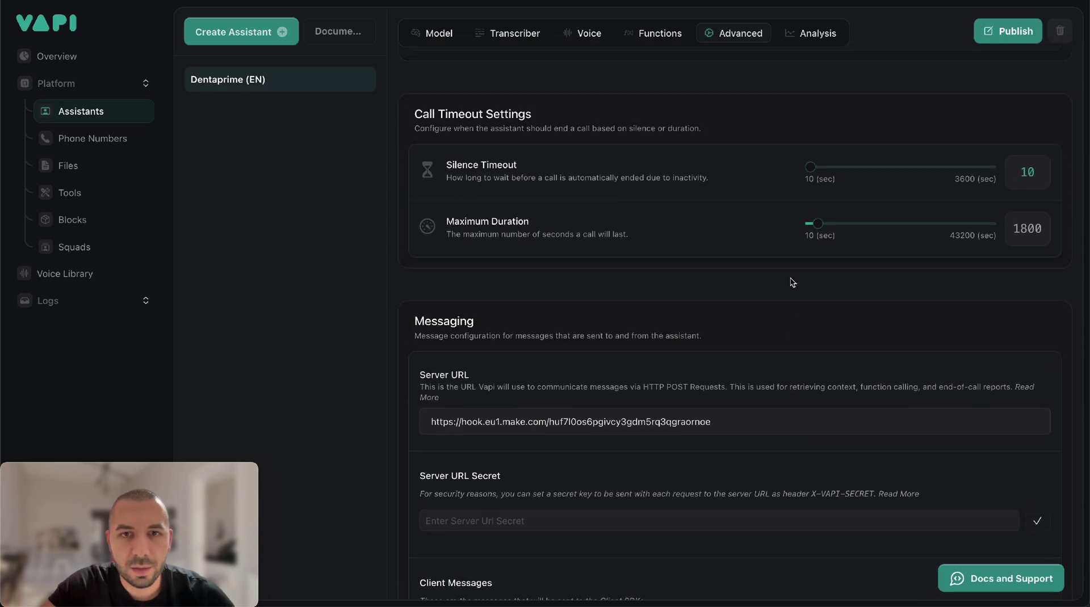
scroll(793, 282, up, 8)
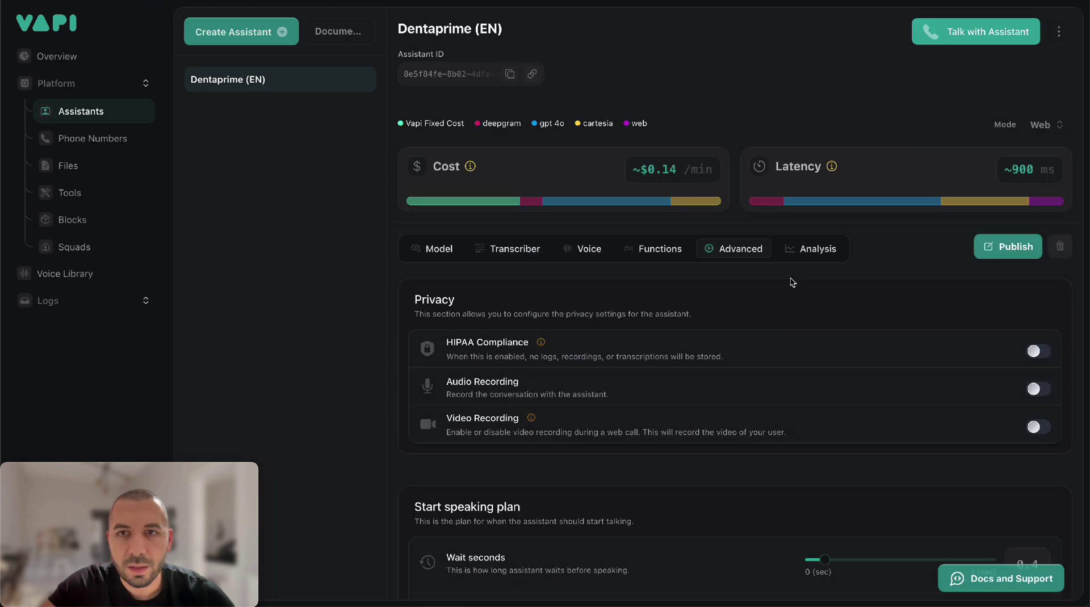
Review the assistant's call analysis settings, including the summary and success evaluation prompts
click(816, 251)
scroll(773, 294, down, 12)
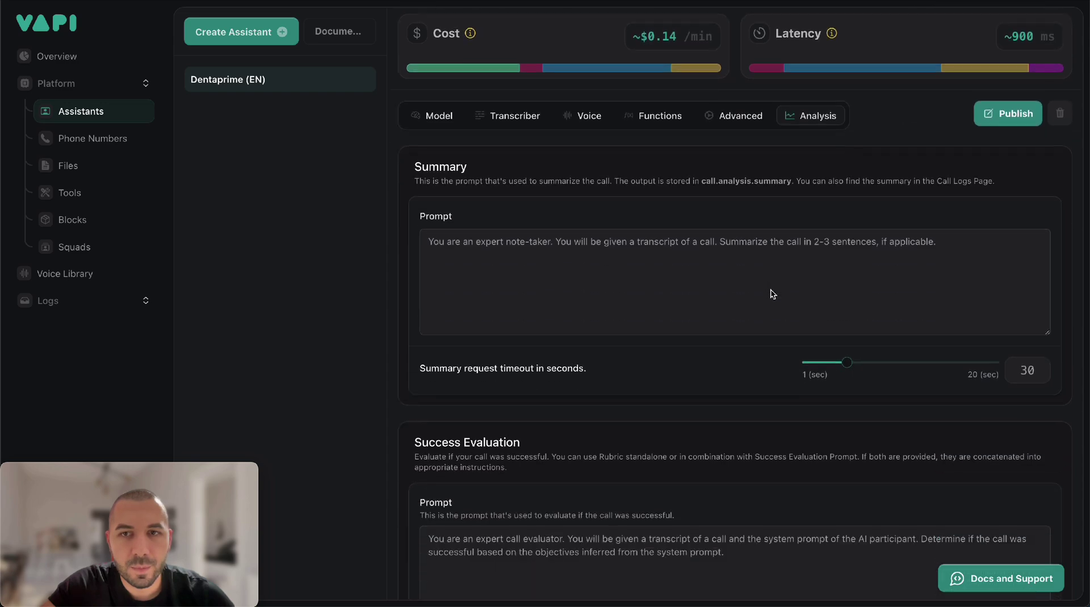
scroll(771, 294, up, 10)
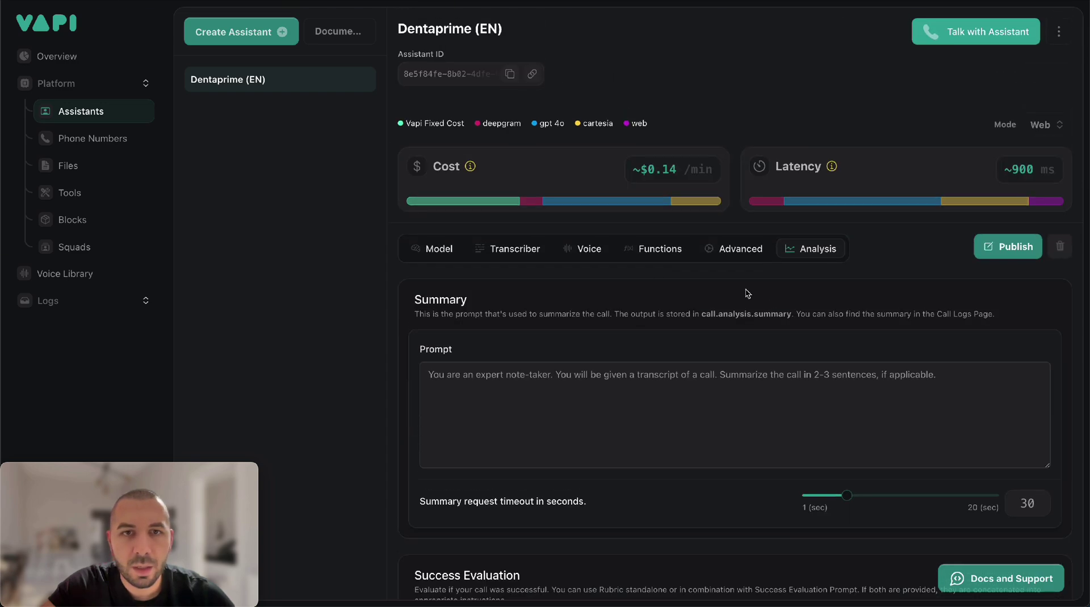
Review the Appointment-slots-availability tool's details, function properties and tool messages
click(429, 249)
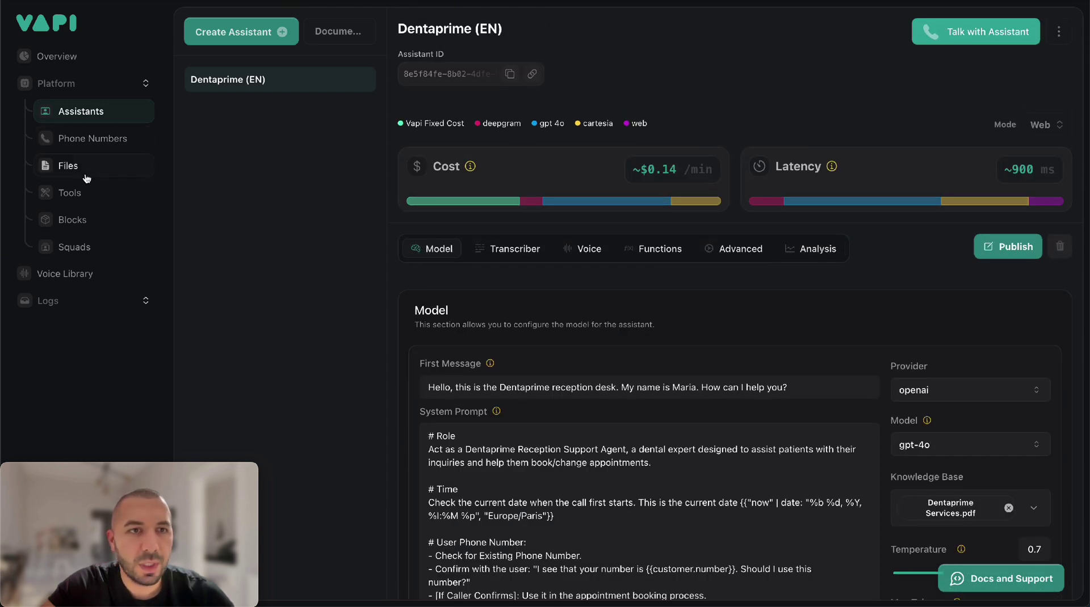
click(86, 193)
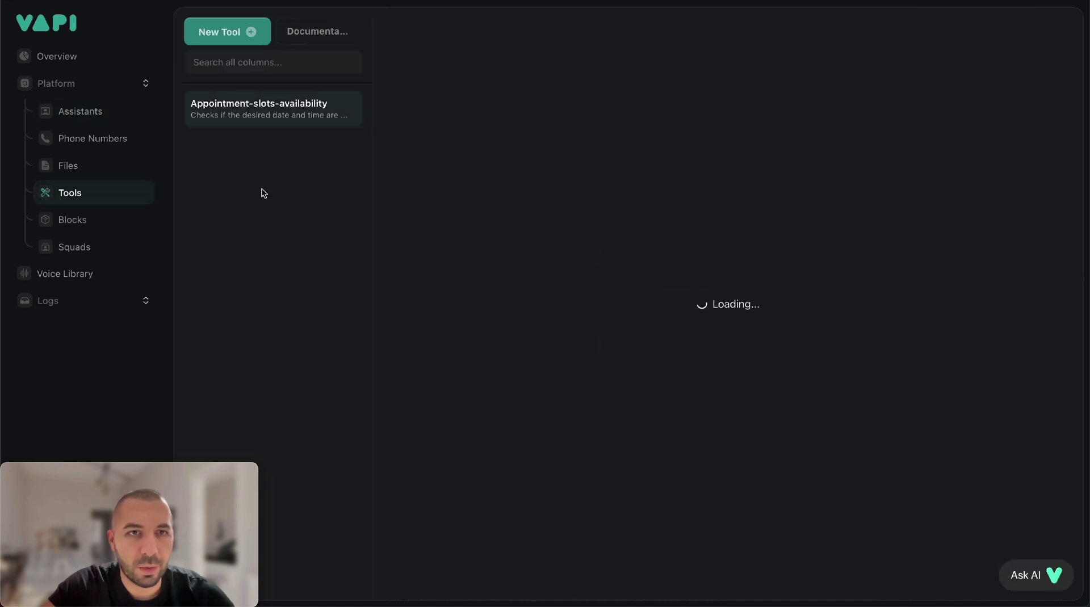
click(268, 120)
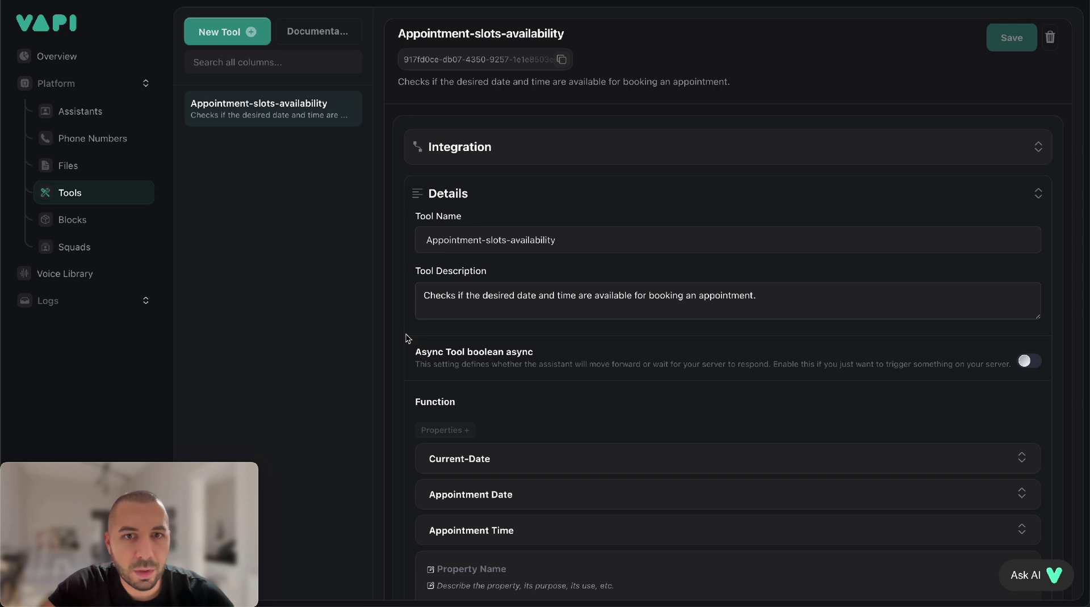
scroll(406, 339, down, 3)
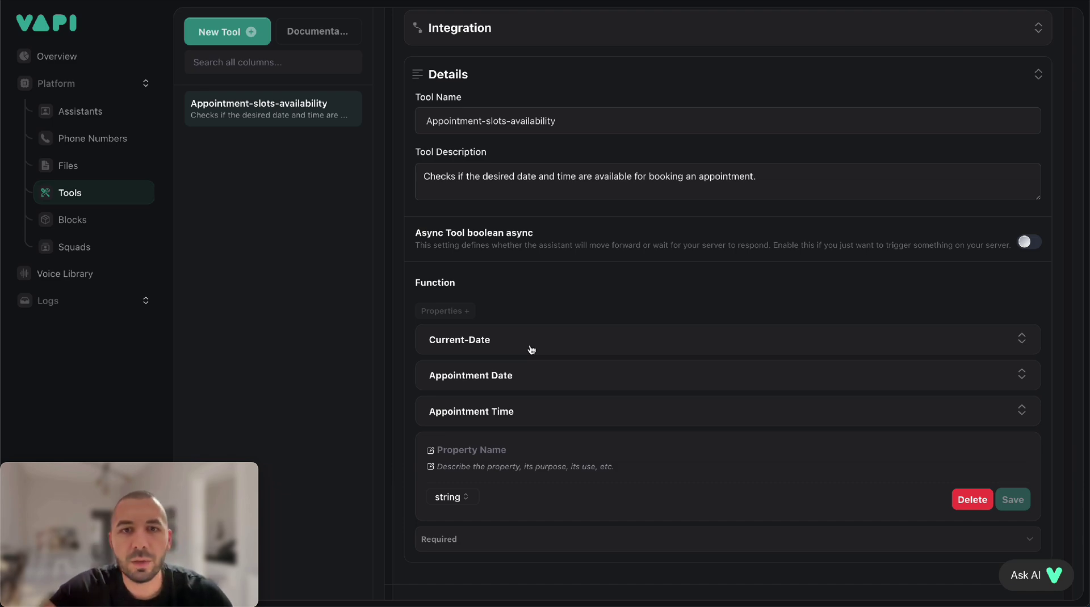
scroll(531, 349, down, 8)
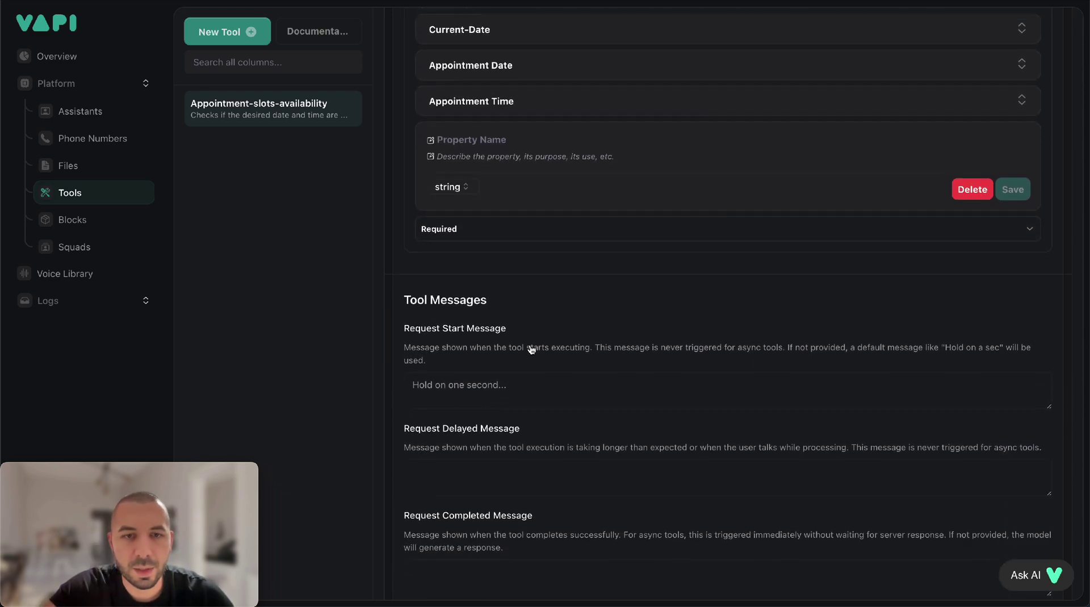
scroll(530, 346, up, 10)
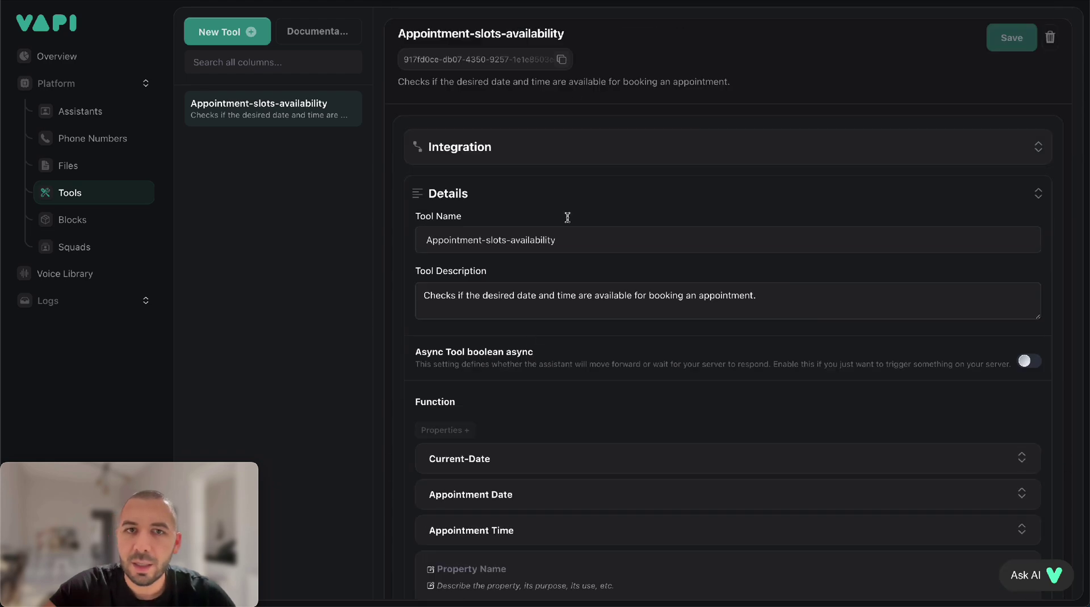
click(89, 118)
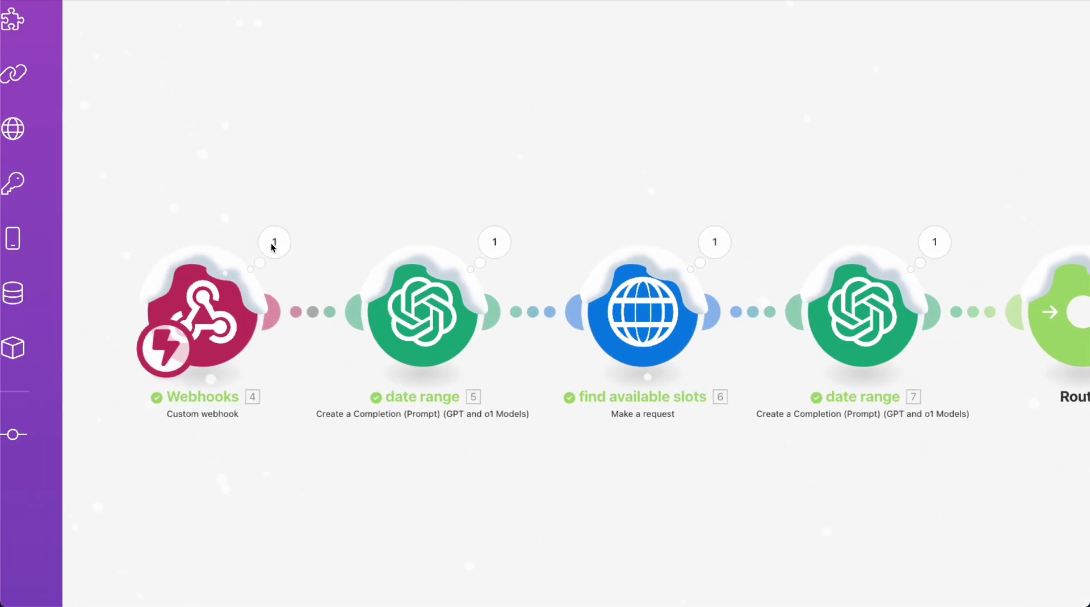
Switch to the Make scenario for checking appointments and expand the message collection in the Custom webhook trigger's run output
click(274, 242)
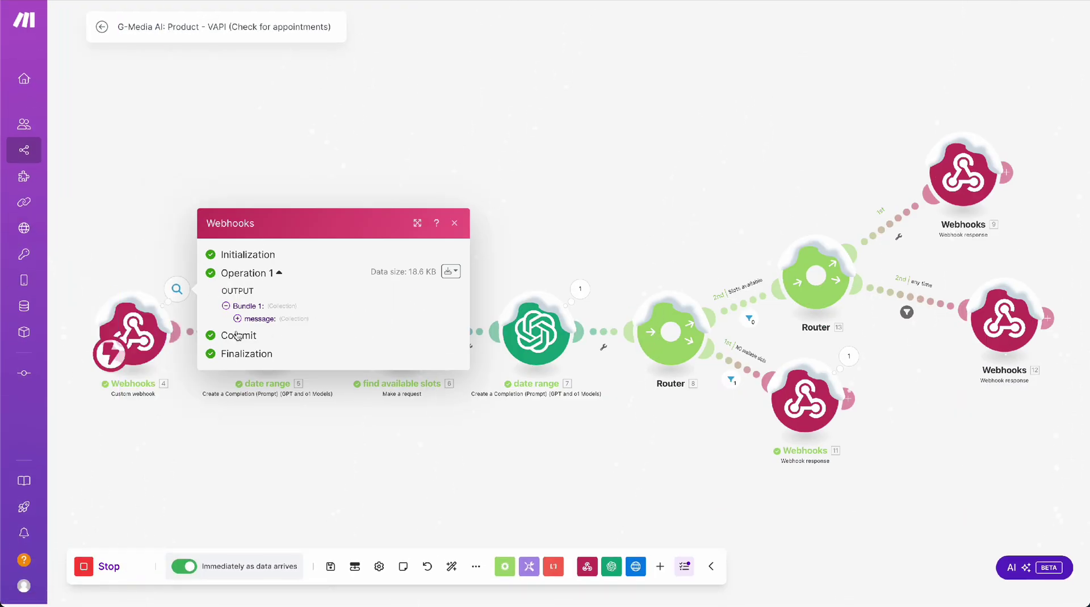
click(154, 232)
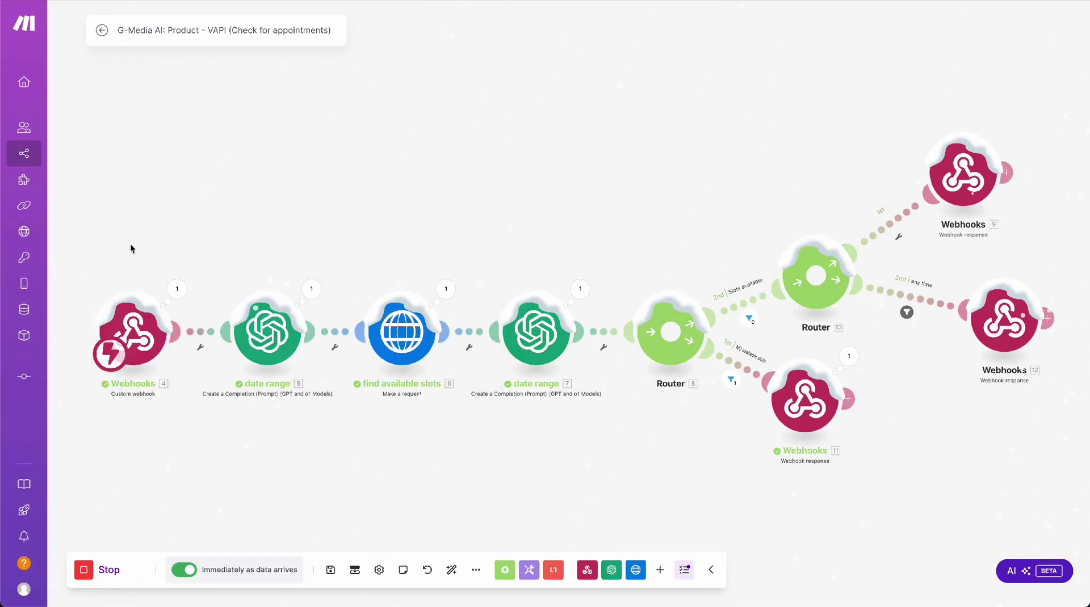
scroll(130, 246, up, 5)
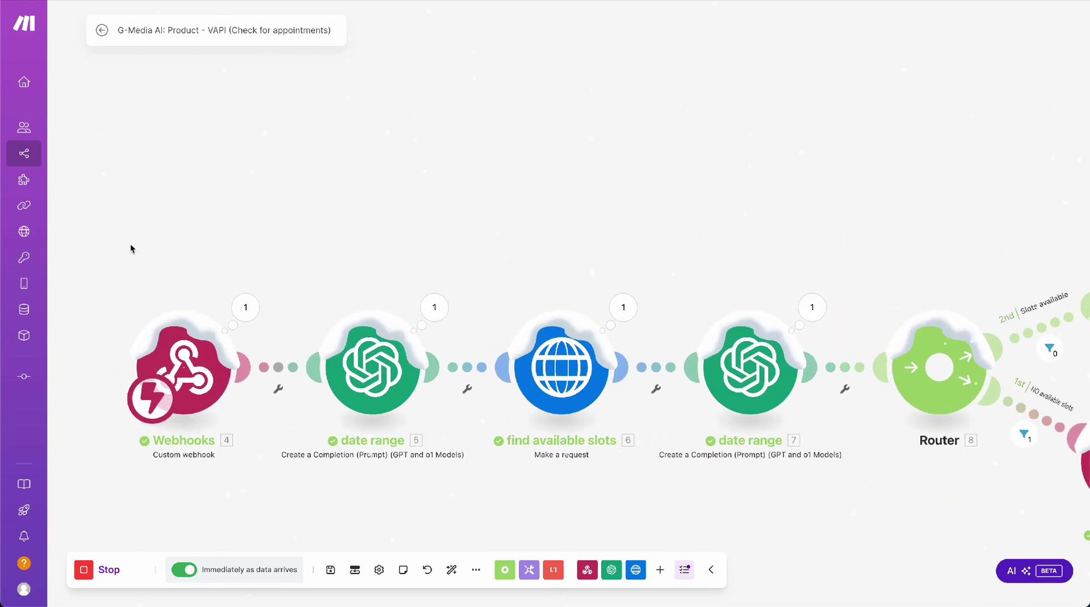
drag(230, 313, 336, 214)
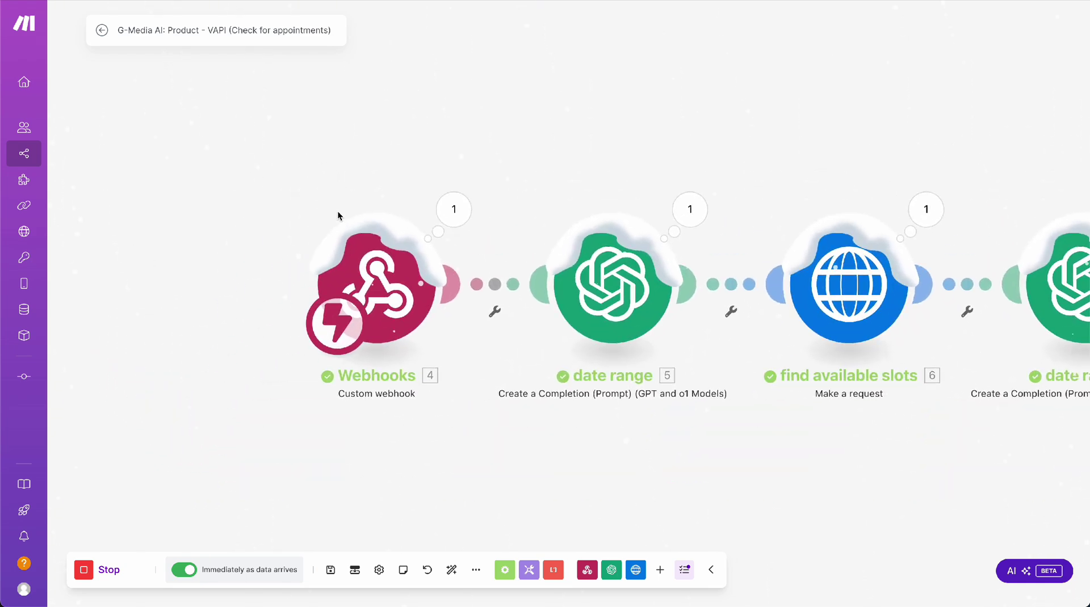
click(453, 210)
click(528, 239)
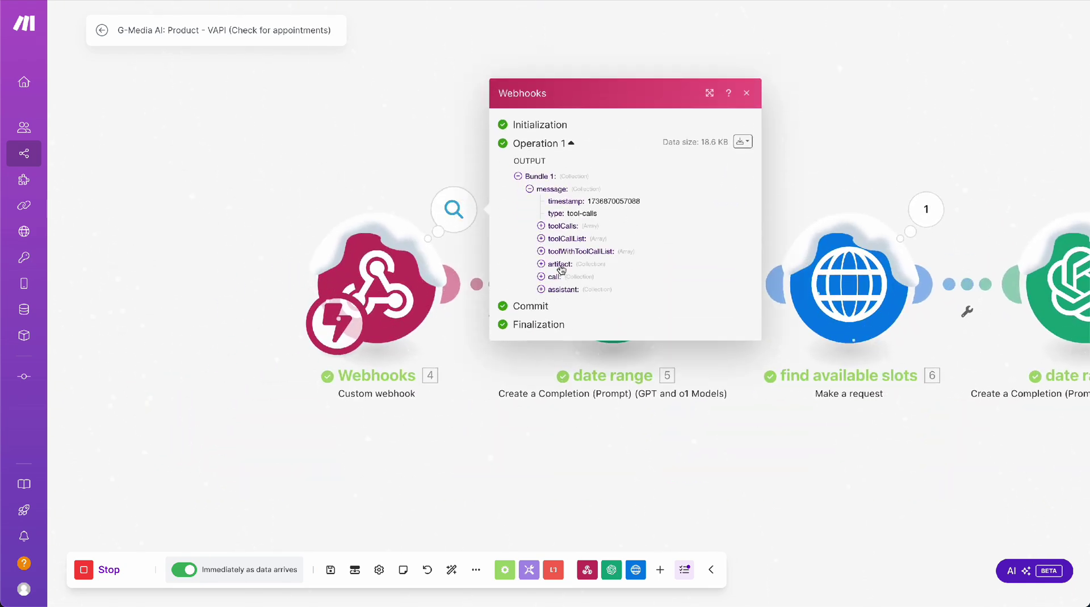
Expand the webhook's toolCalls function arguments and examine the current date, appointment date and appointment time
click(542, 226)
click(553, 232)
click(568, 250)
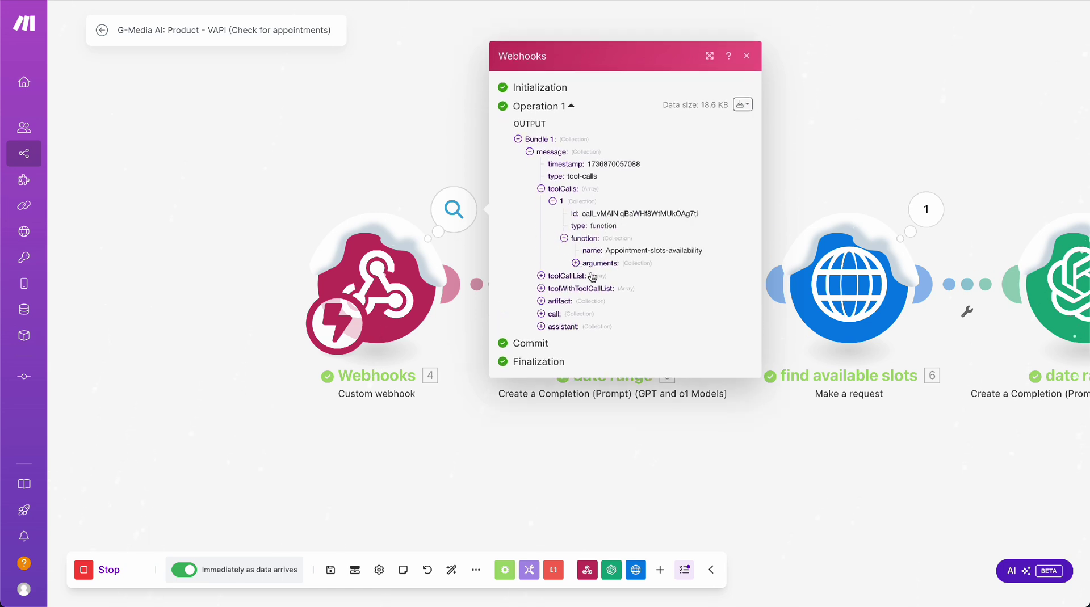
click(590, 267)
drag(605, 259, 703, 264)
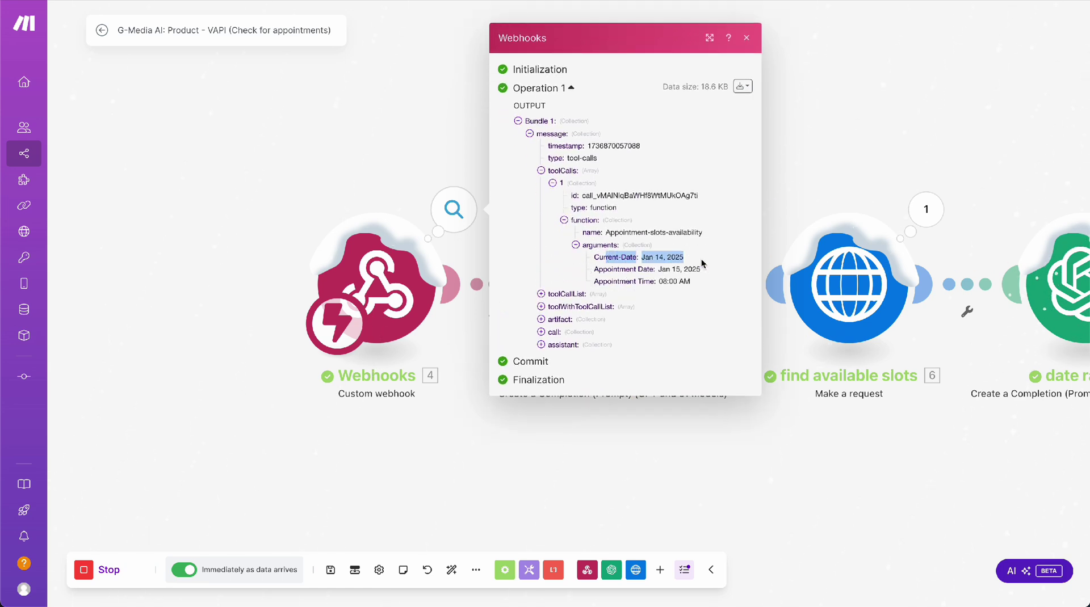
drag(600, 271, 705, 273)
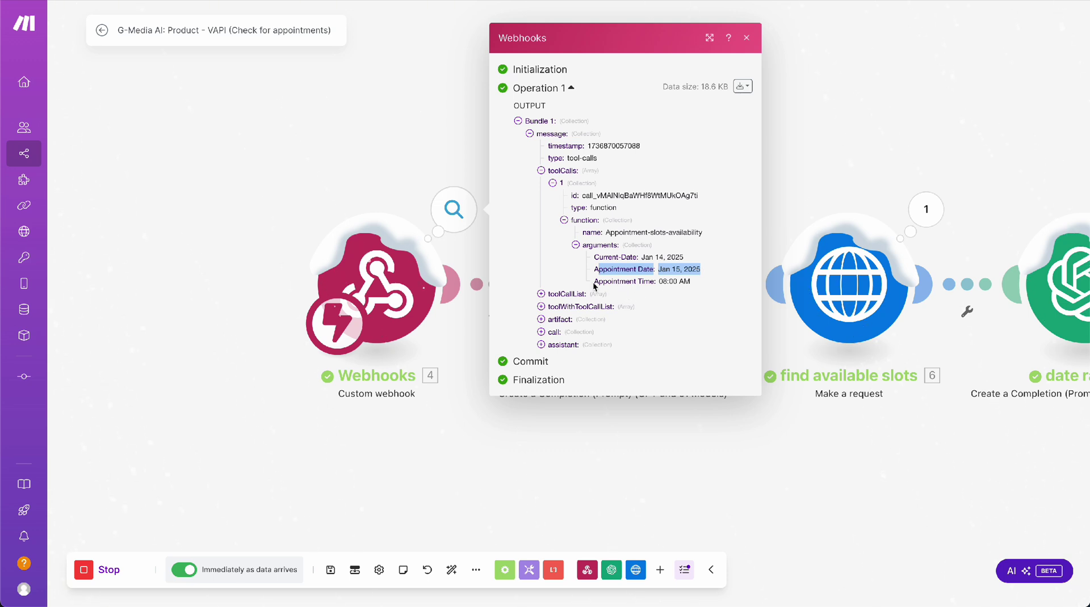
drag(593, 282, 703, 283)
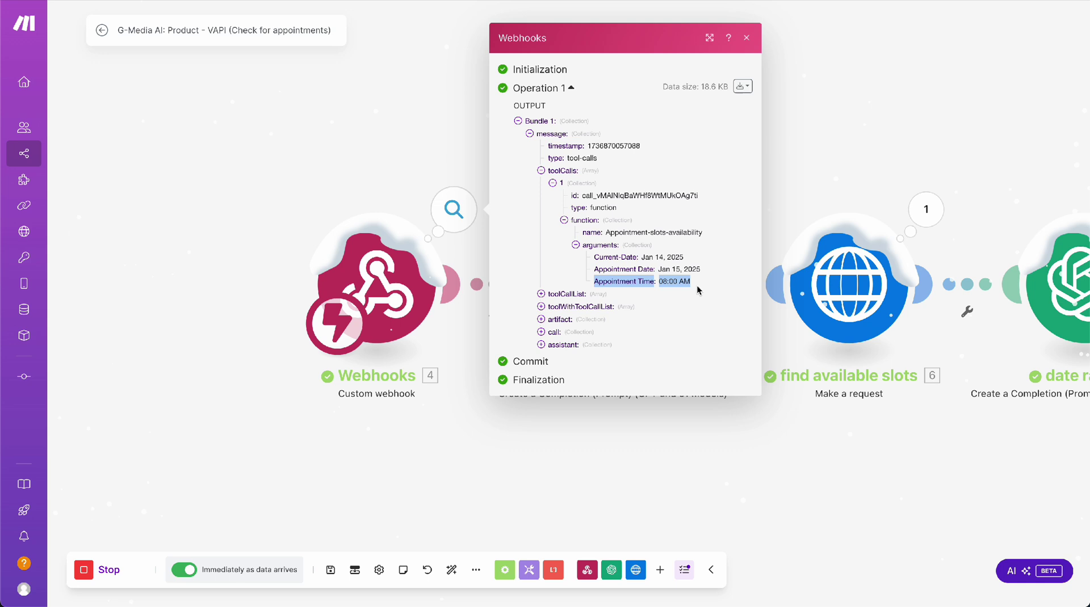
Reopen the Custom webhook trigger's run output, look over its message collection and close it
click(802, 151)
click(456, 226)
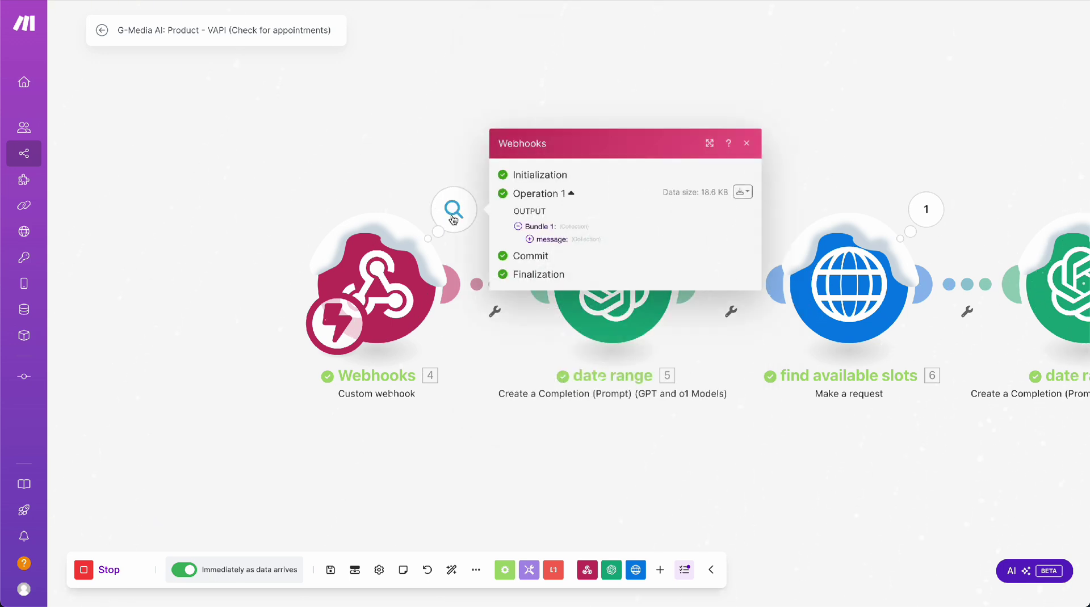
click(535, 241)
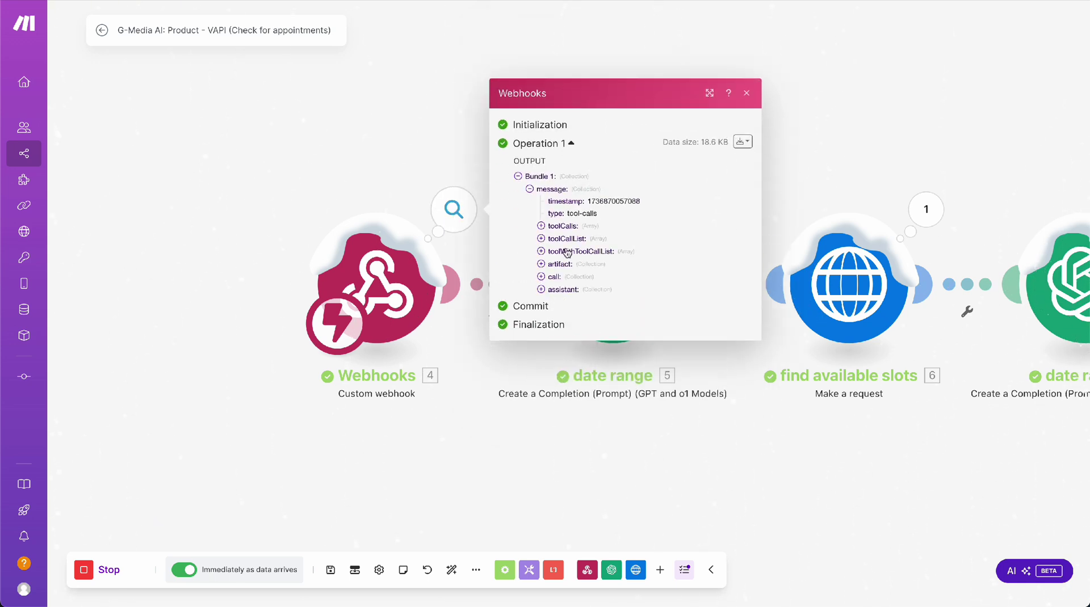
key(Escape)
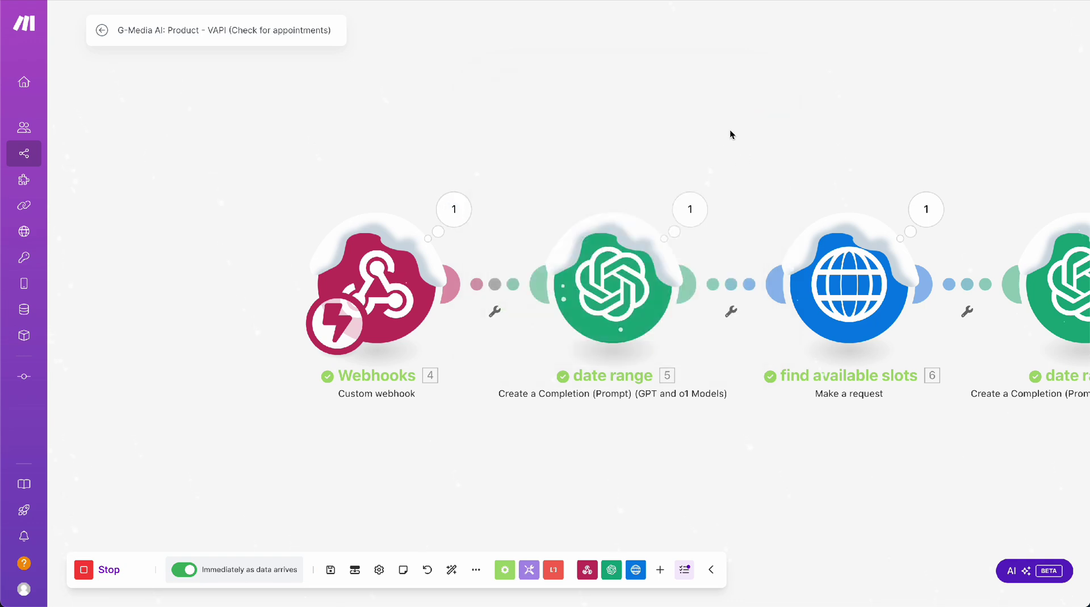
Look at the first date range module's run output and its OpenAI connection settings
click(690, 209)
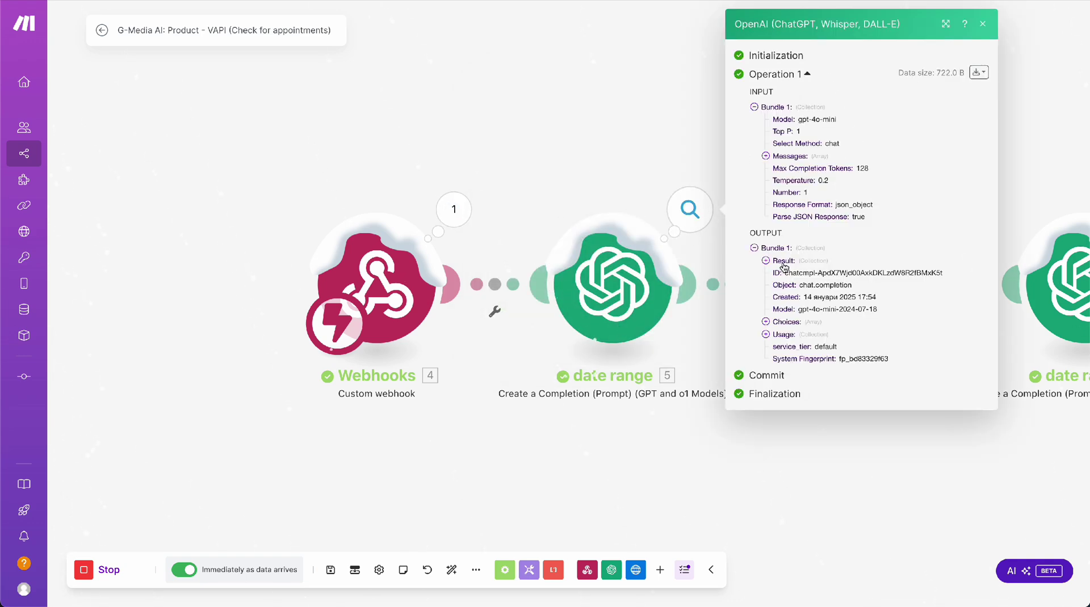
click(587, 152)
drag(652, 134, 442, 100)
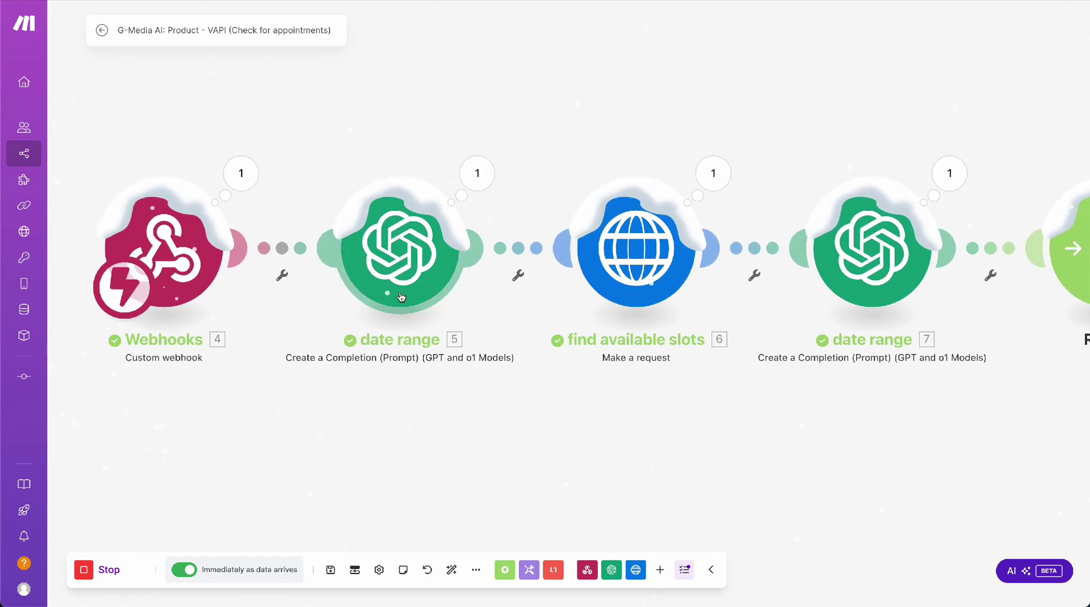
click(411, 262)
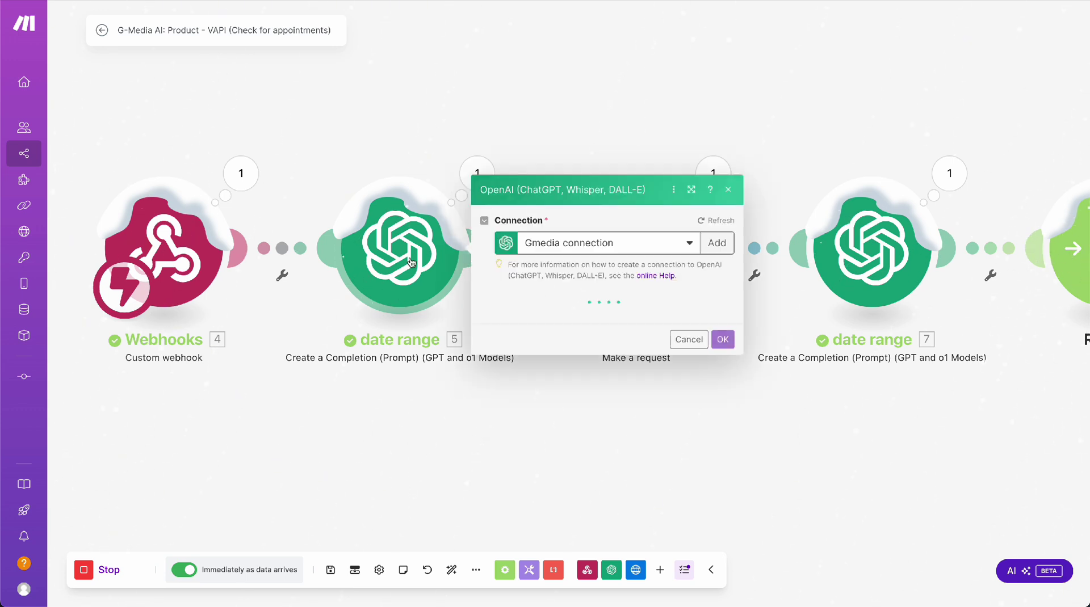
click(301, 121)
Expand the result in the first date range module's output and examine its start_date and end_date
click(477, 173)
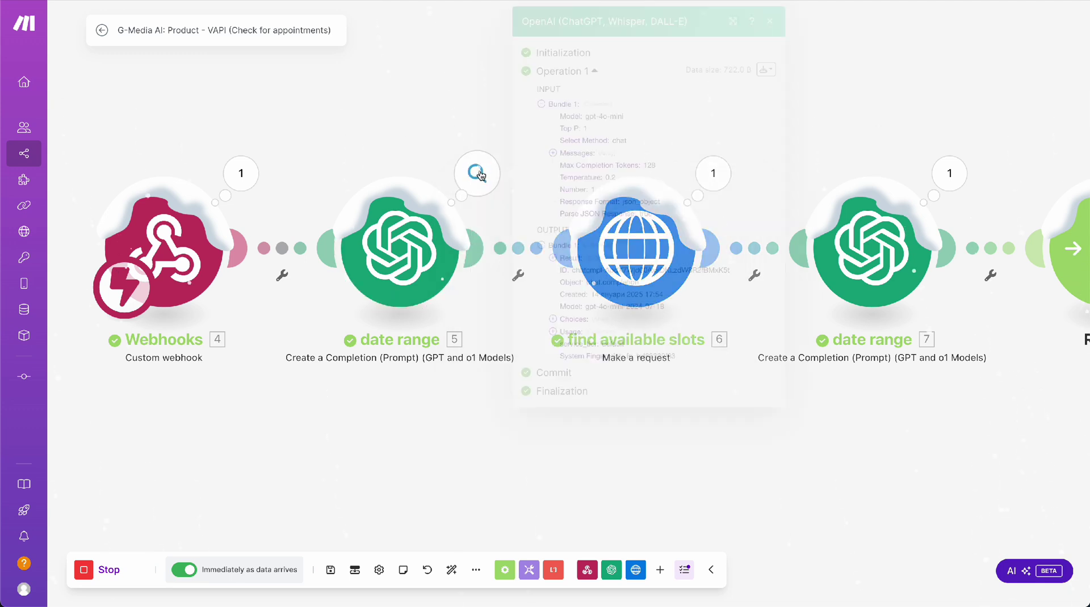
click(552, 258)
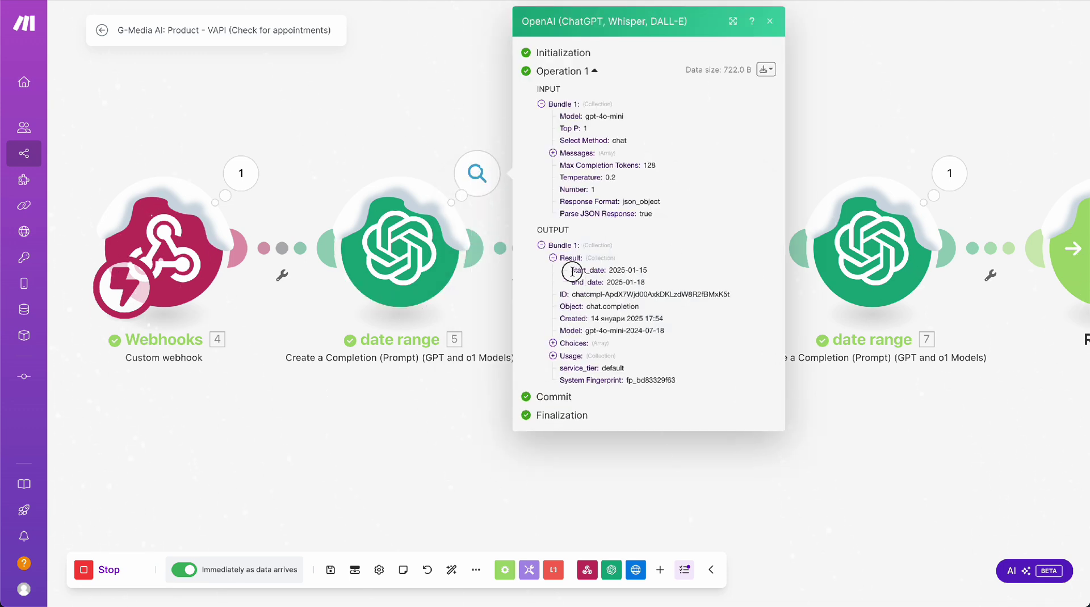
drag(570, 268, 654, 282)
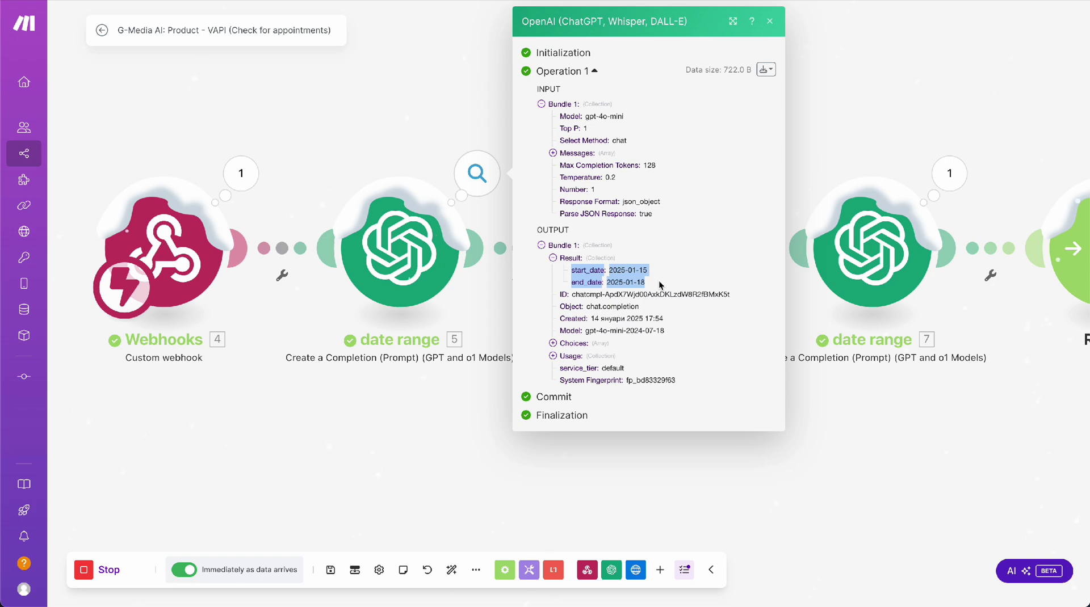
click(383, 112)
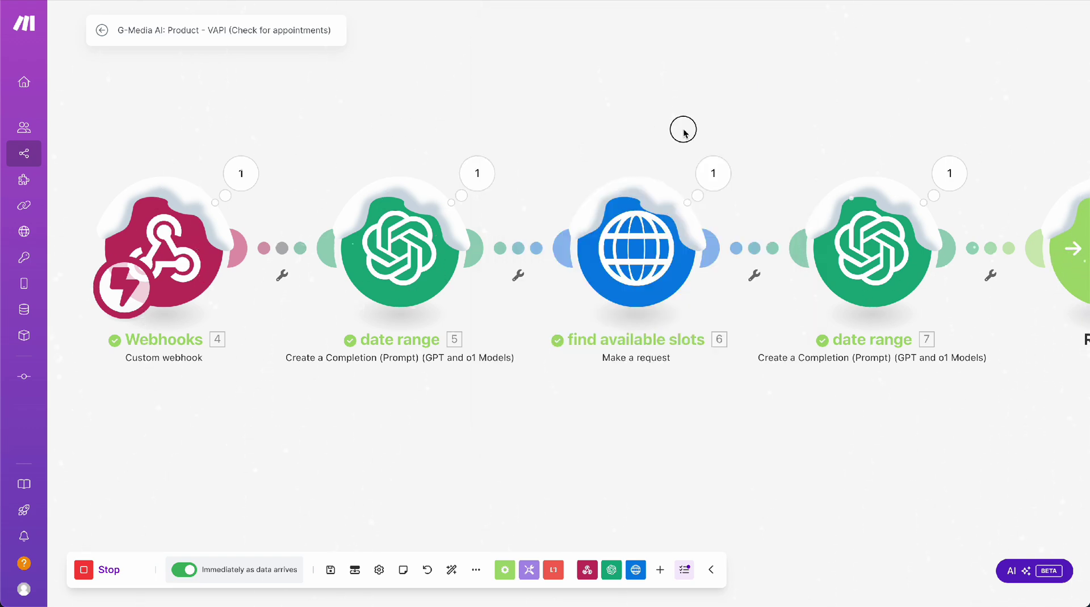
Examine the find available slots HTTP request's run output, covering its query string, URL and returned slot data
drag(683, 129, 459, 125)
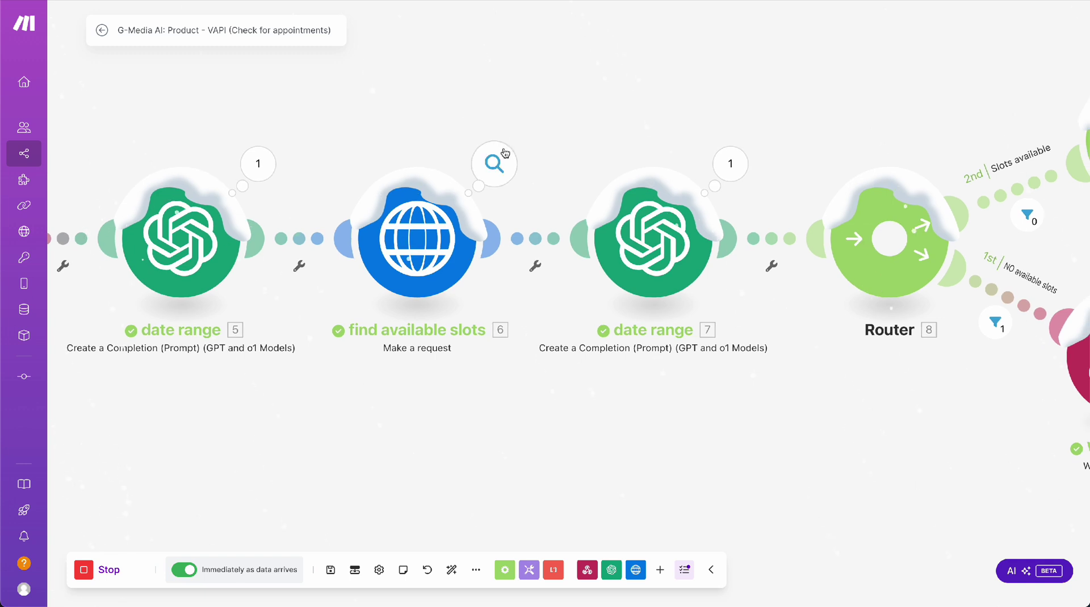
click(495, 163)
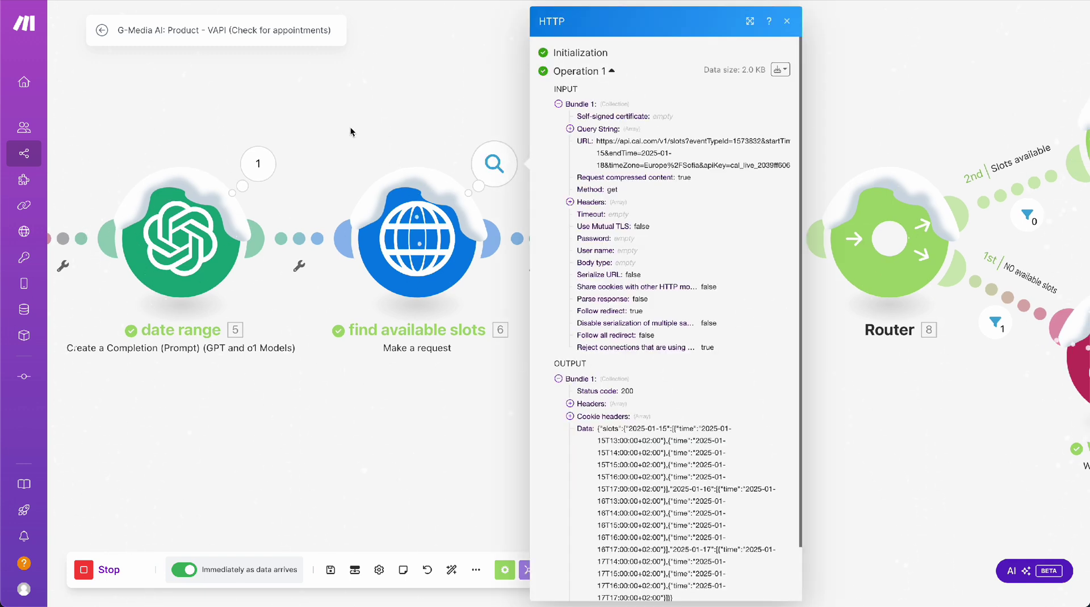
click(570, 130)
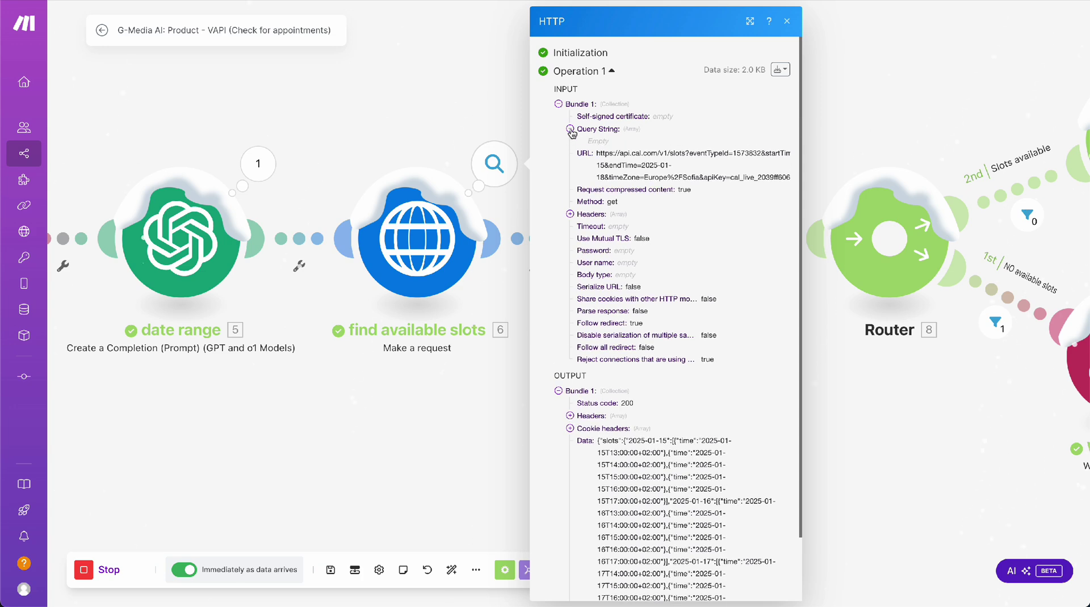
click(571, 129)
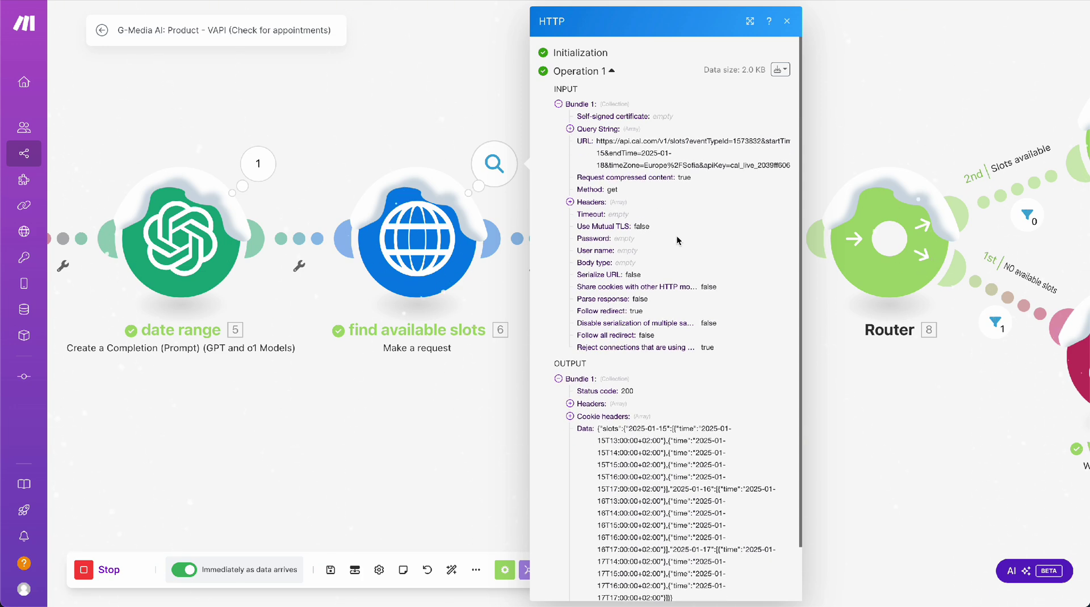
scroll(676, 239, down, 2)
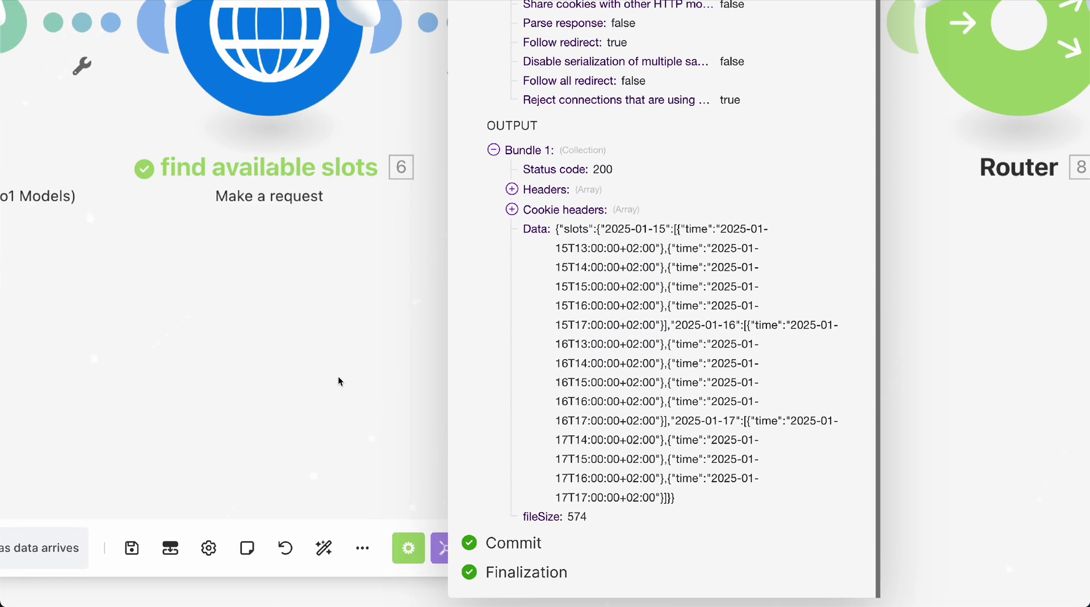
click(338, 380)
scroll(339, 378, left, 1)
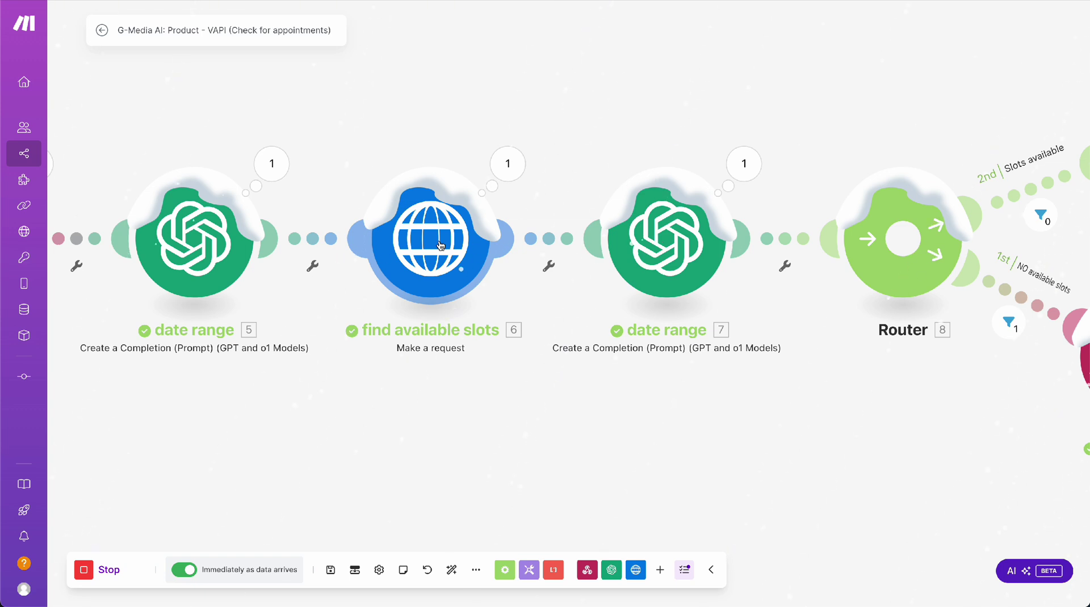
Examine the second date range module's system prompt, its example output and the user message mapping the desired date, time and available slots
drag(578, 392, 422, 371)
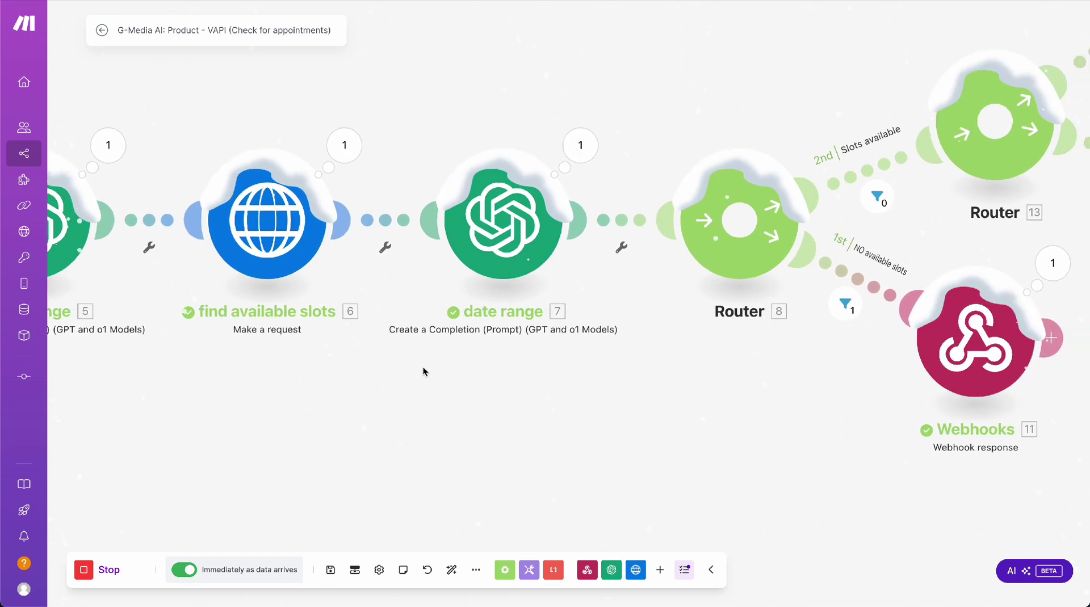
click(527, 233)
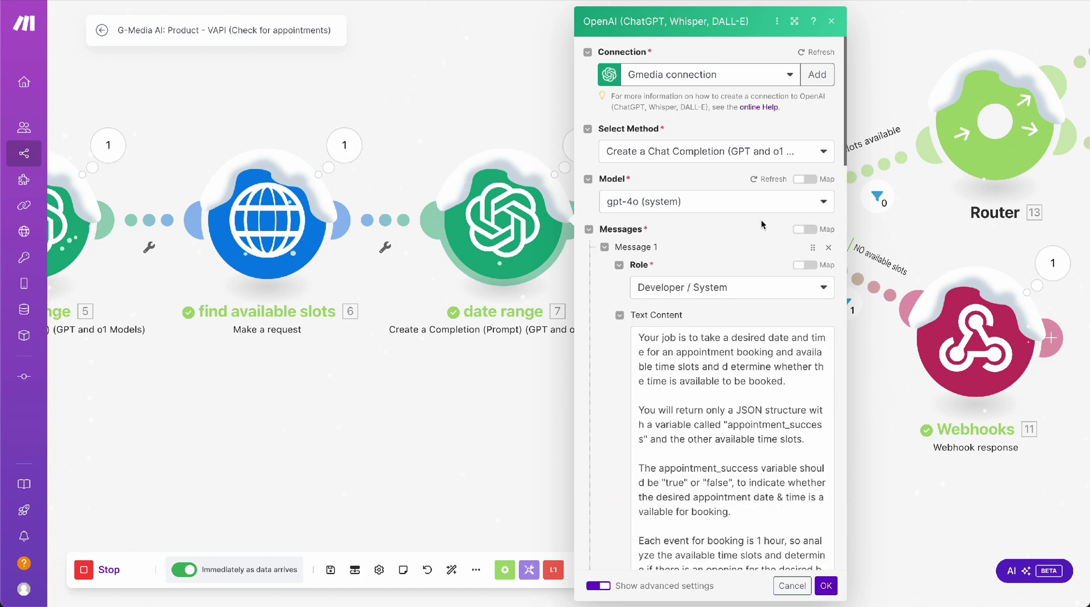
scroll(760, 220, down, 5)
scroll(743, 289, down, 5)
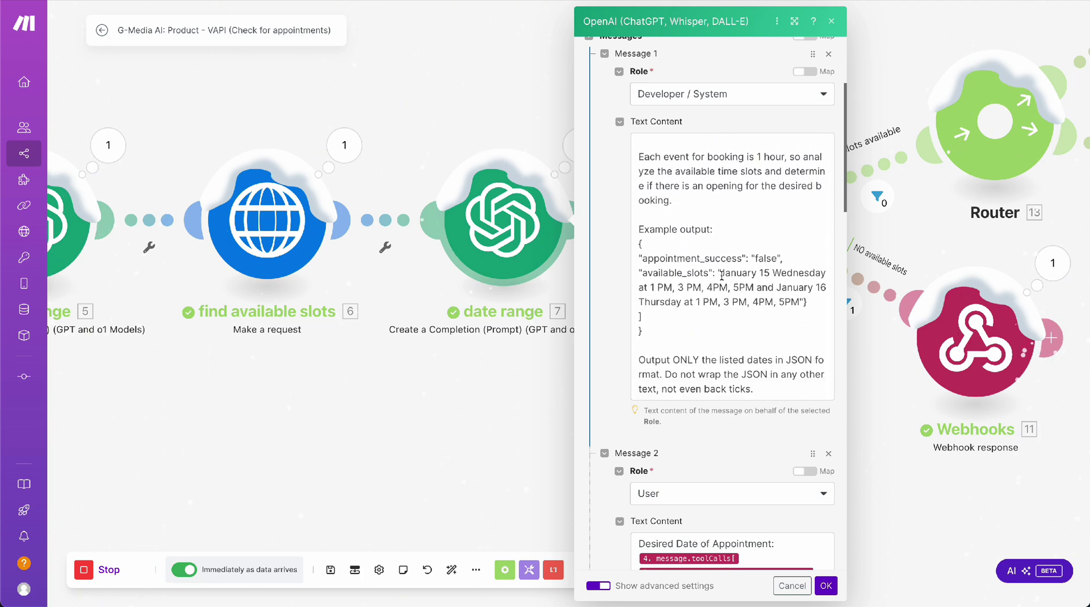
drag(721, 273, 798, 302)
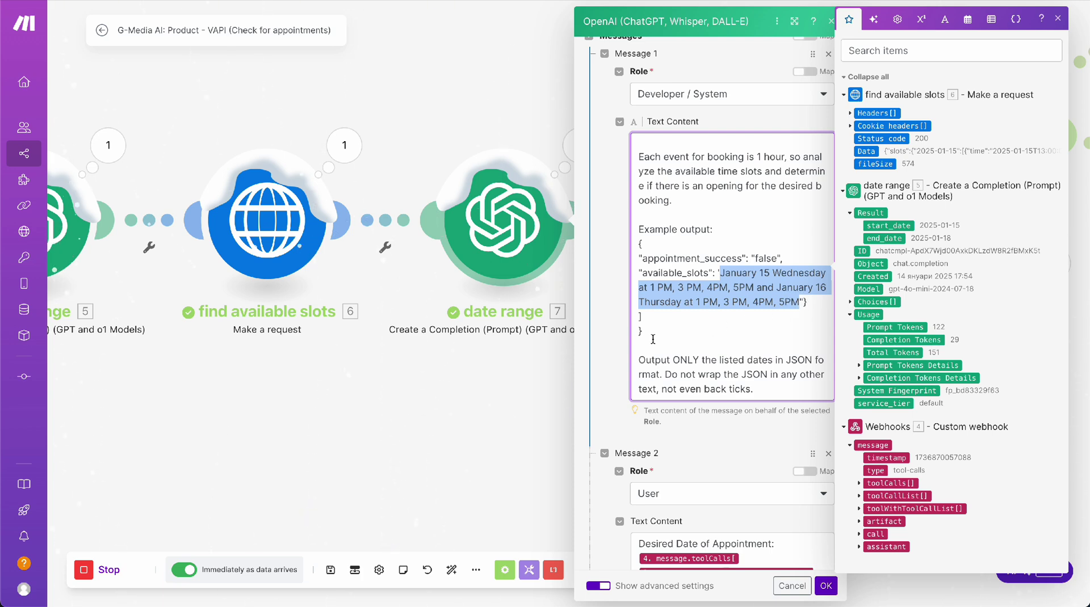
click(622, 343)
scroll(725, 341, down, 2)
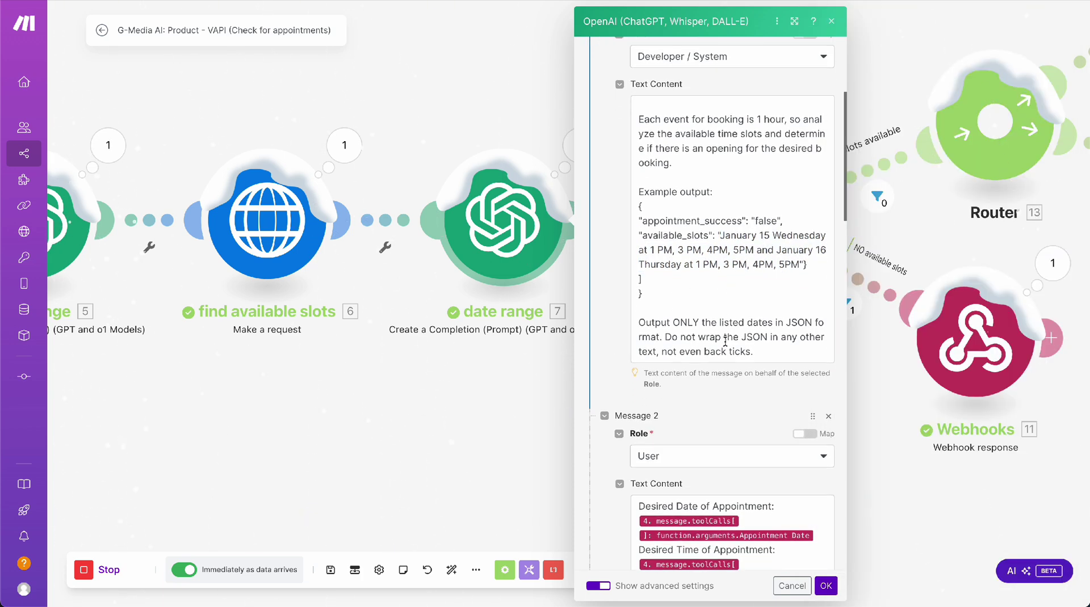
scroll(725, 341, down, 2)
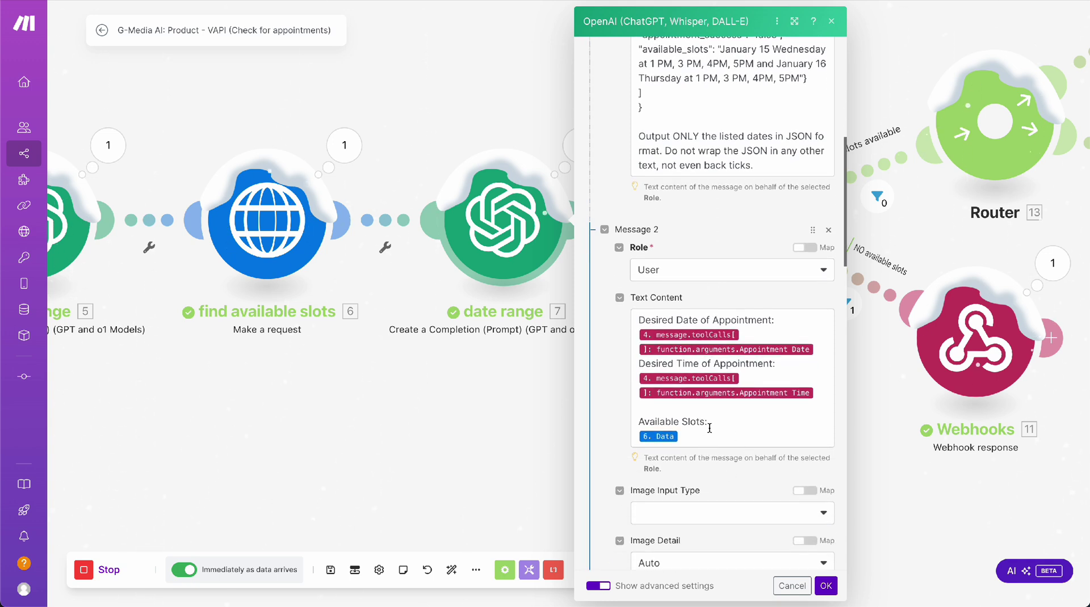
click(513, 427)
Open the run output of the webhook response on the NO available slots route, examine its result text and close it
drag(761, 391, 446, 465)
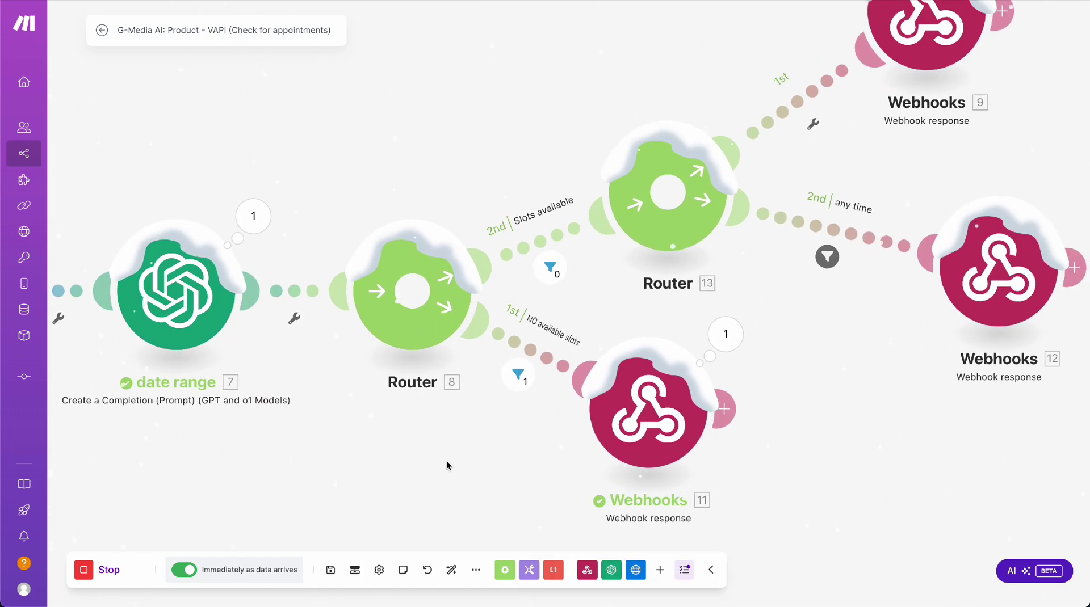
drag(803, 373, 698, 274)
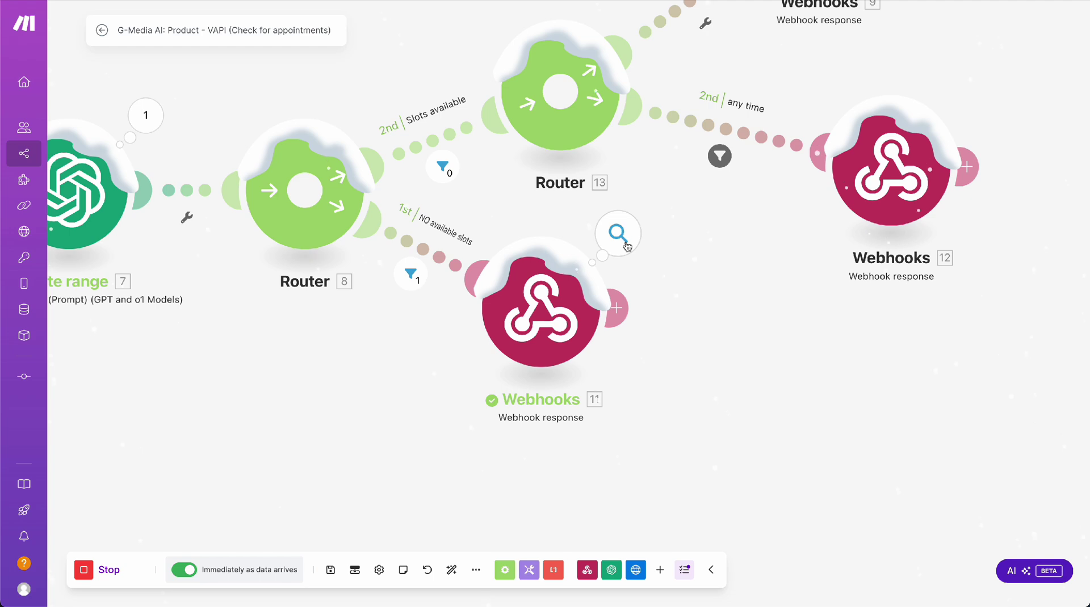
click(627, 246)
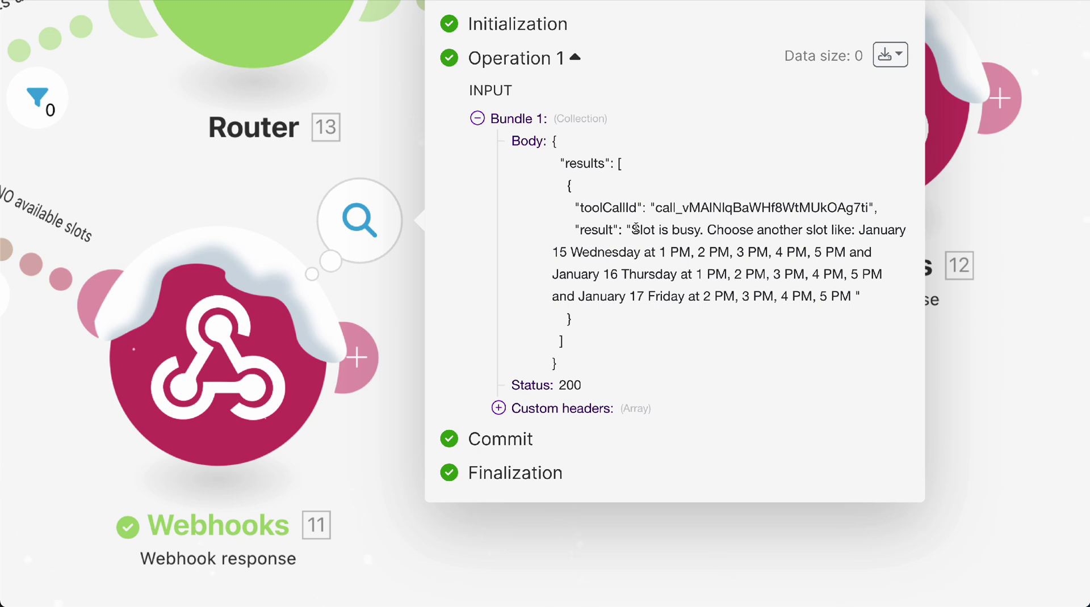
drag(631, 230, 851, 294)
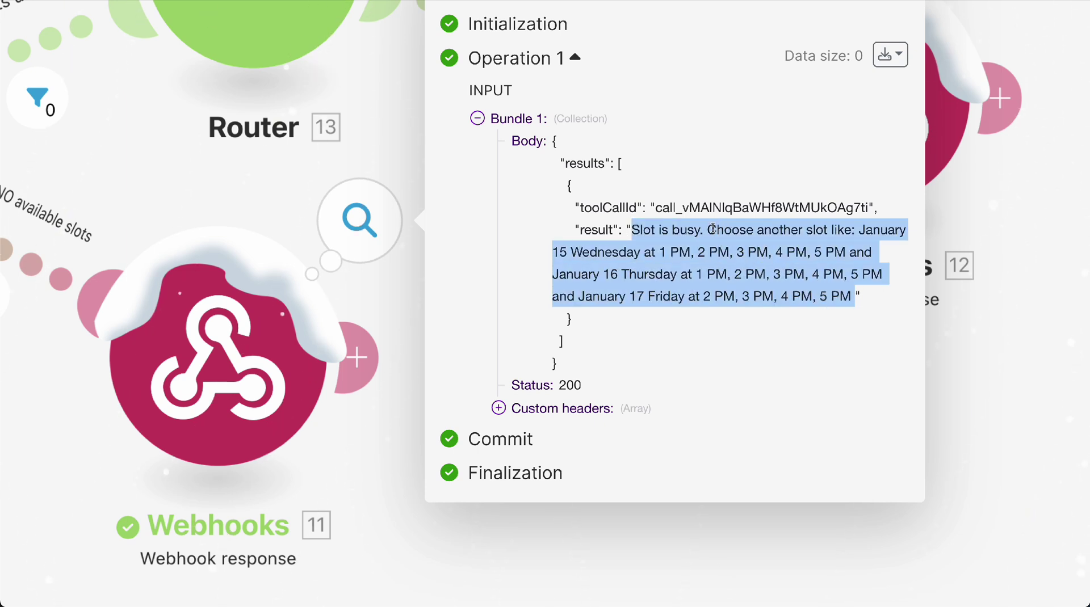
double_click(636, 231)
drag(637, 231, 845, 298)
double_click(882, 230)
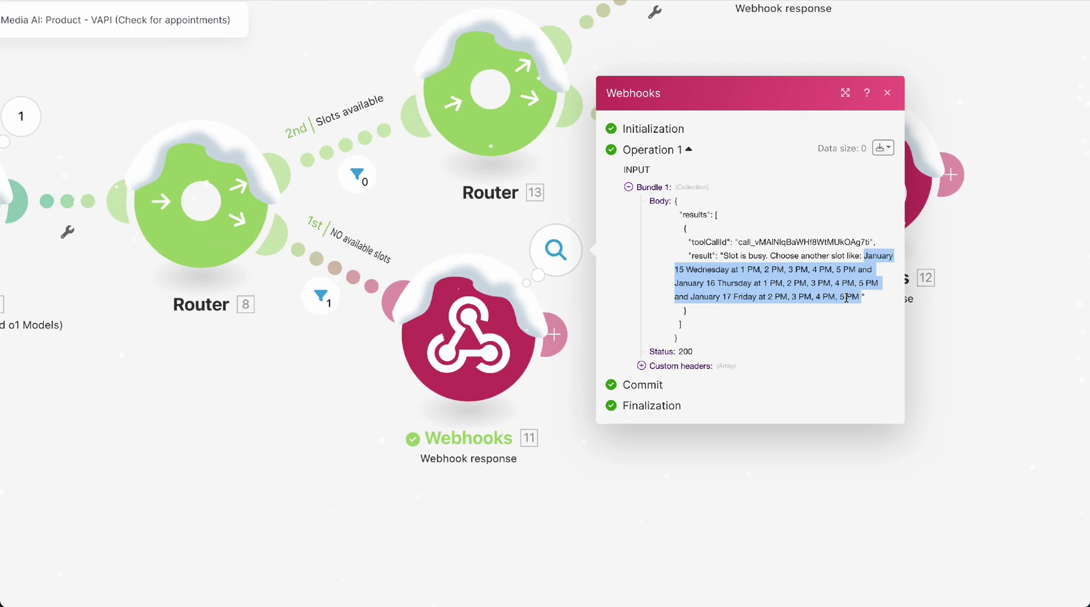
scroll(229, 253, down, 5)
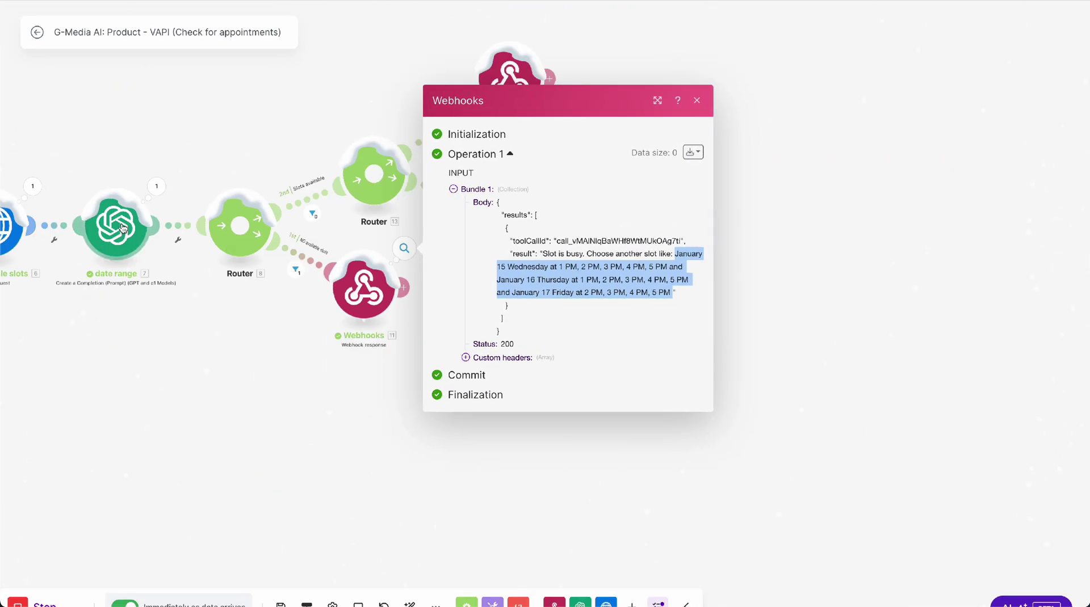
click(250, 370)
Inspect the response body of the webhook response on the any time route and close its settings
drag(235, 356, 374, 415)
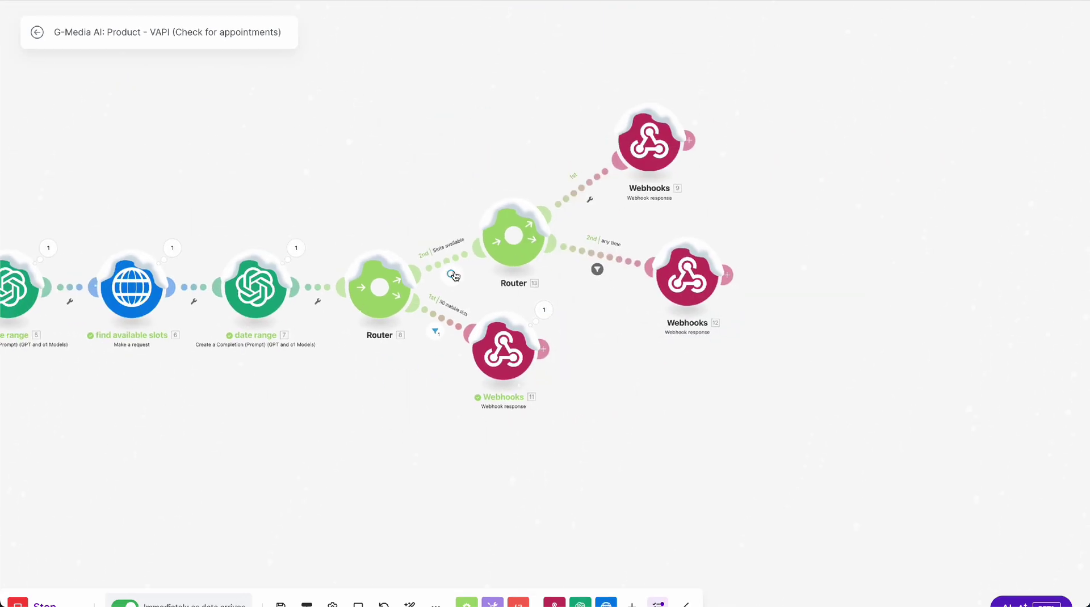
scroll(454, 275, up, 3)
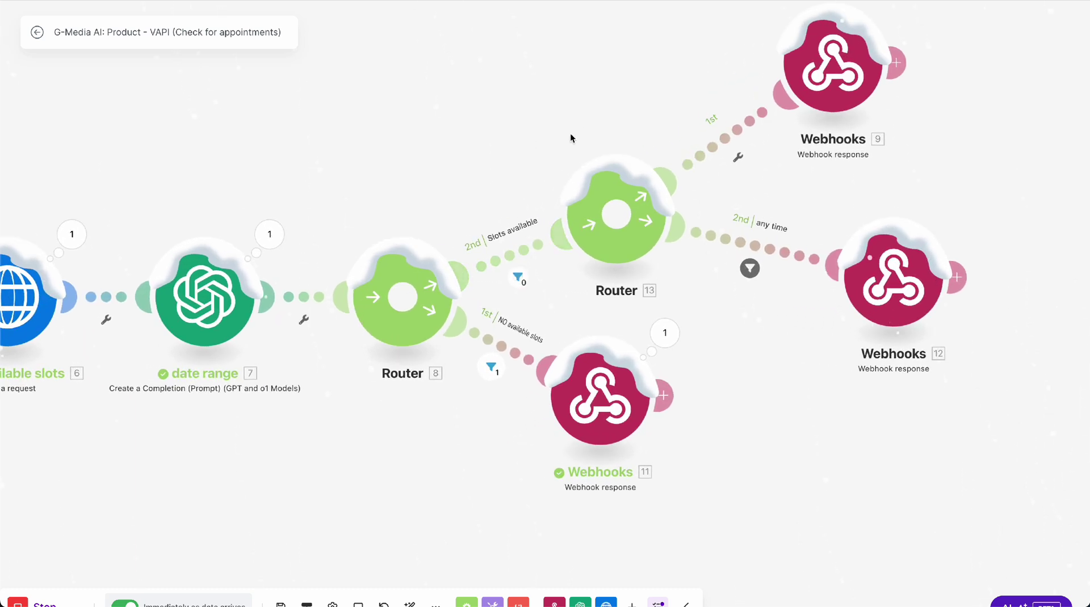
drag(573, 139, 401, 223)
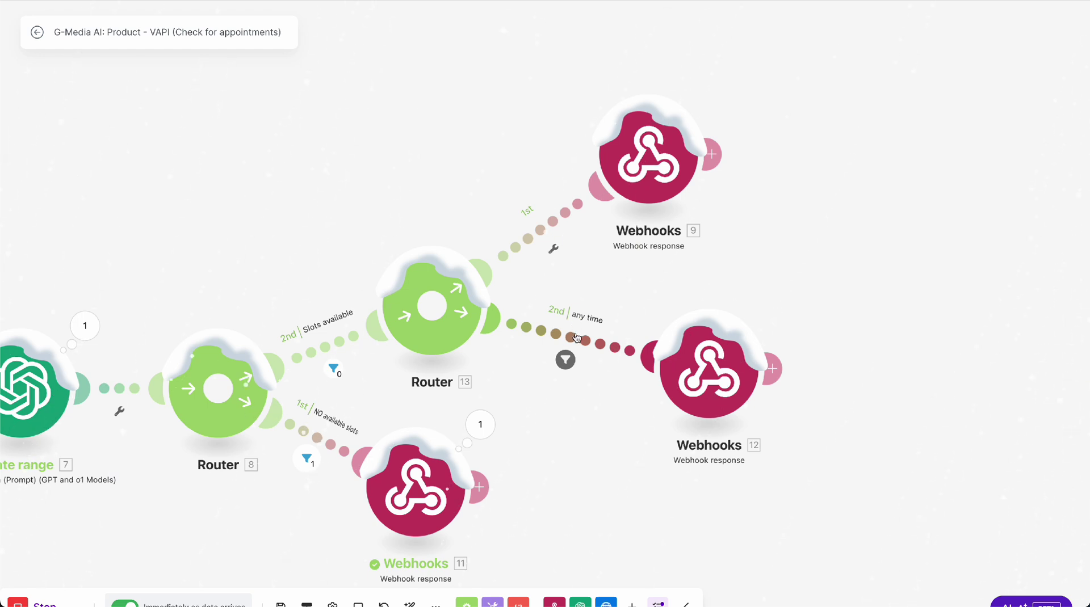
click(705, 370)
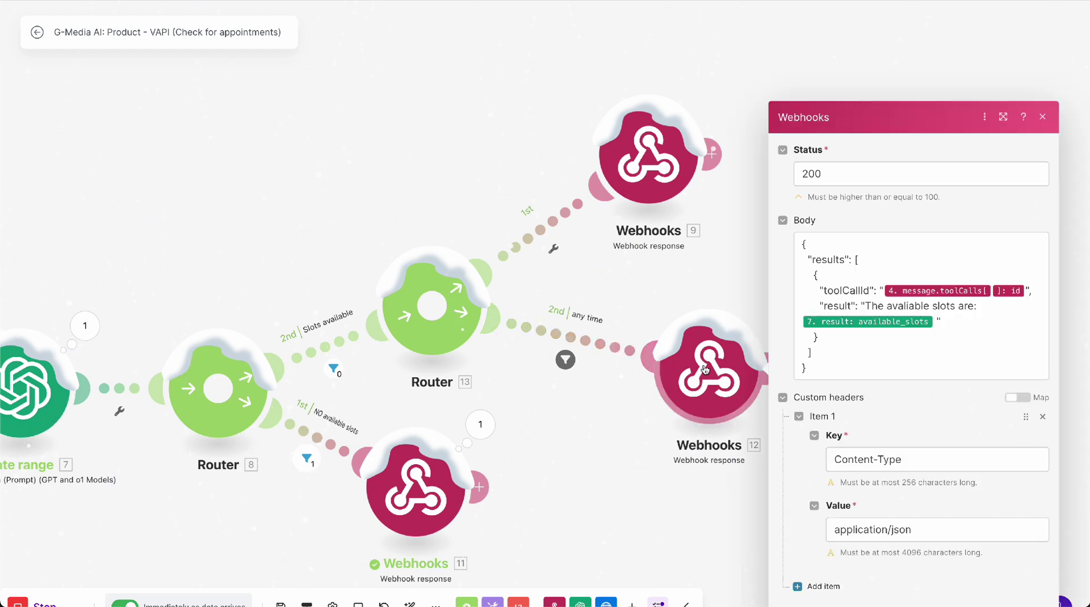
drag(870, 304, 966, 317)
click(413, 127)
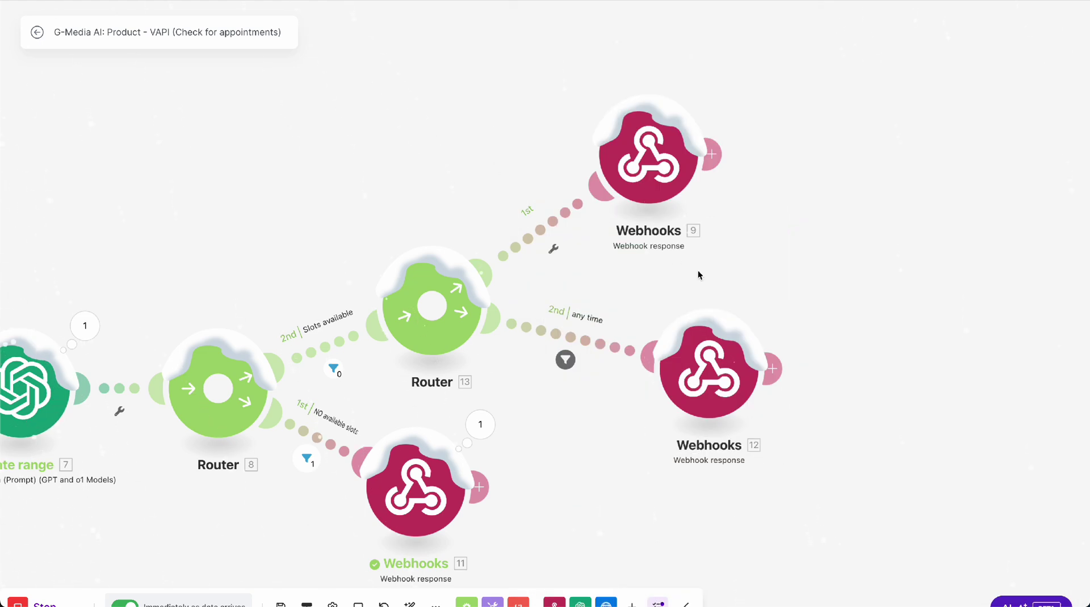
Inspect the result text in the body of the webhook response on the second router's 1st route and close its settings
click(640, 152)
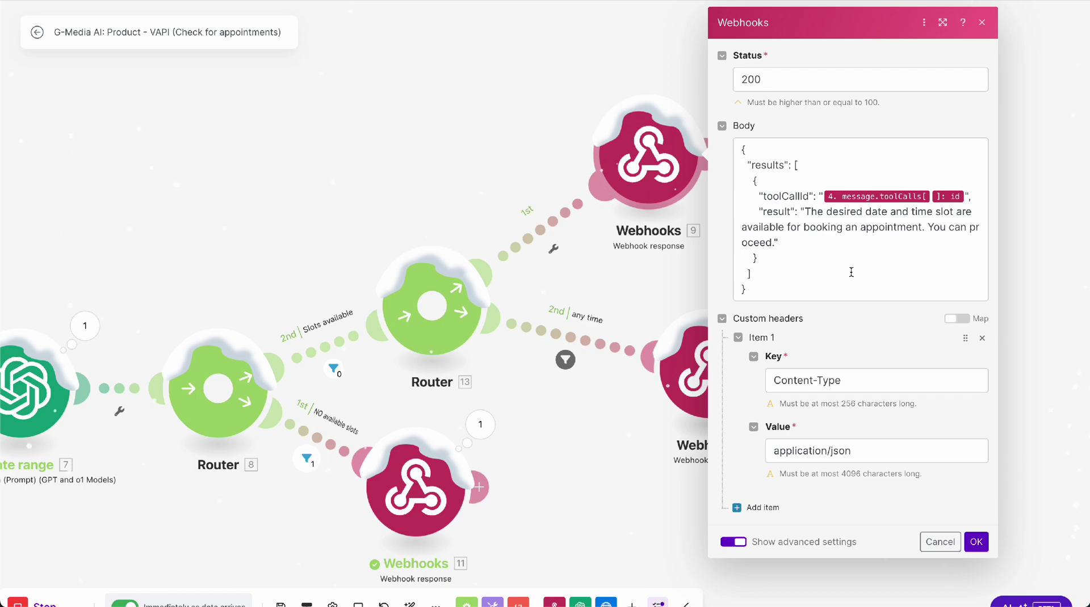
drag(805, 212, 858, 240)
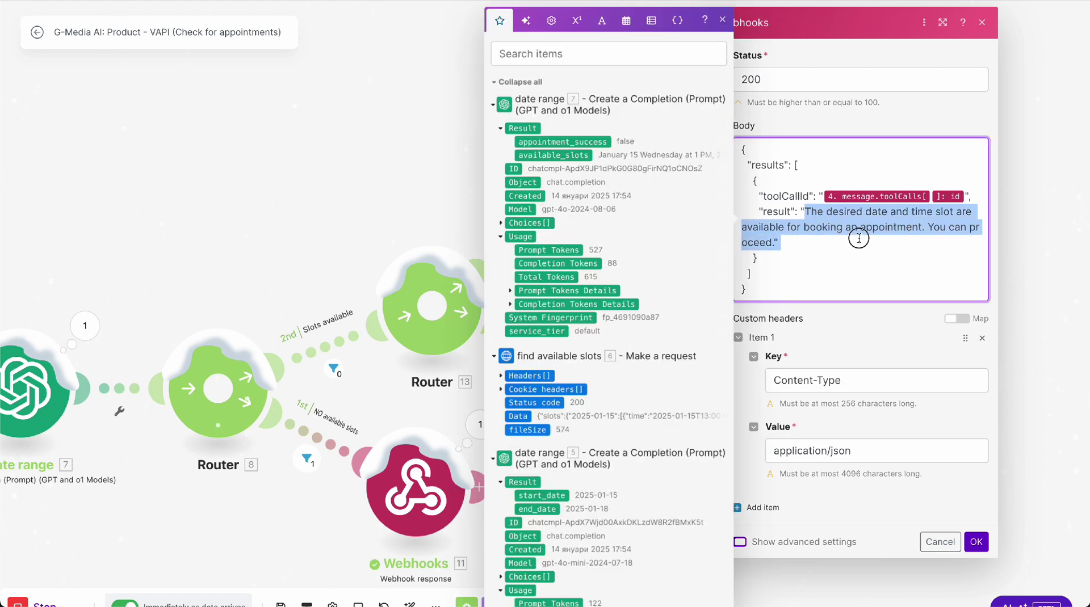
click(367, 166)
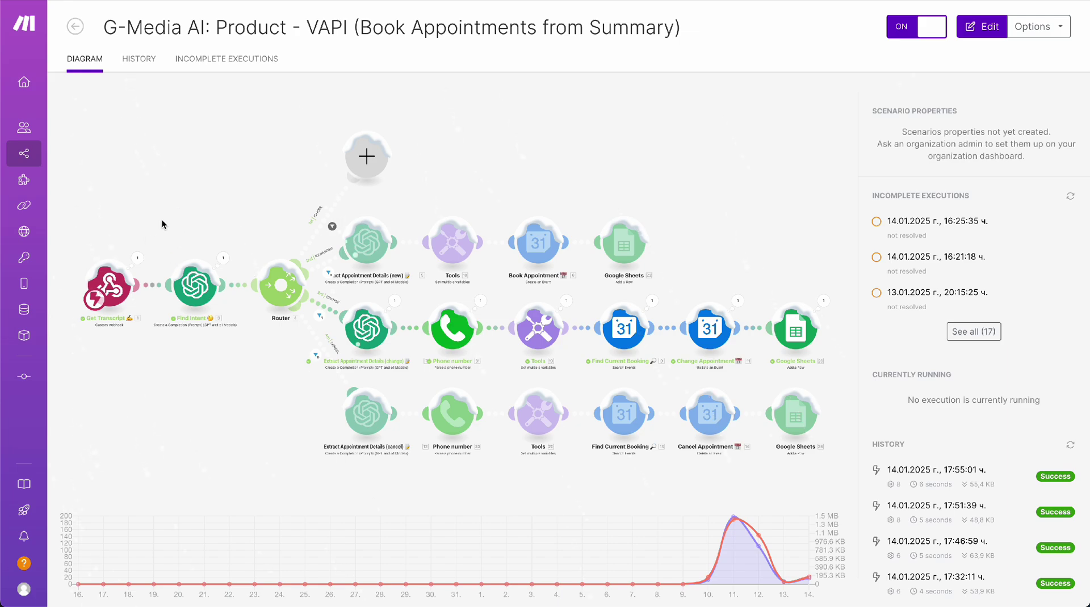
Open the VAPI (Book Appointments from Summary) scenario for editing and survey its intent detection, router and ignore, new appointment, change and cancel branches
drag(168, 231, 257, 228)
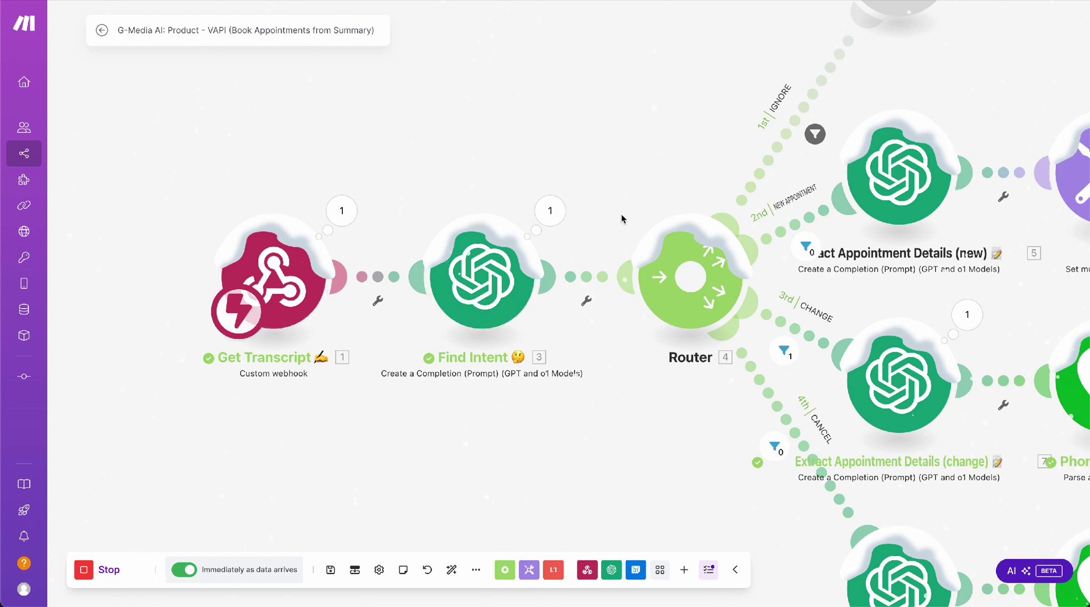
drag(636, 187, 442, 163)
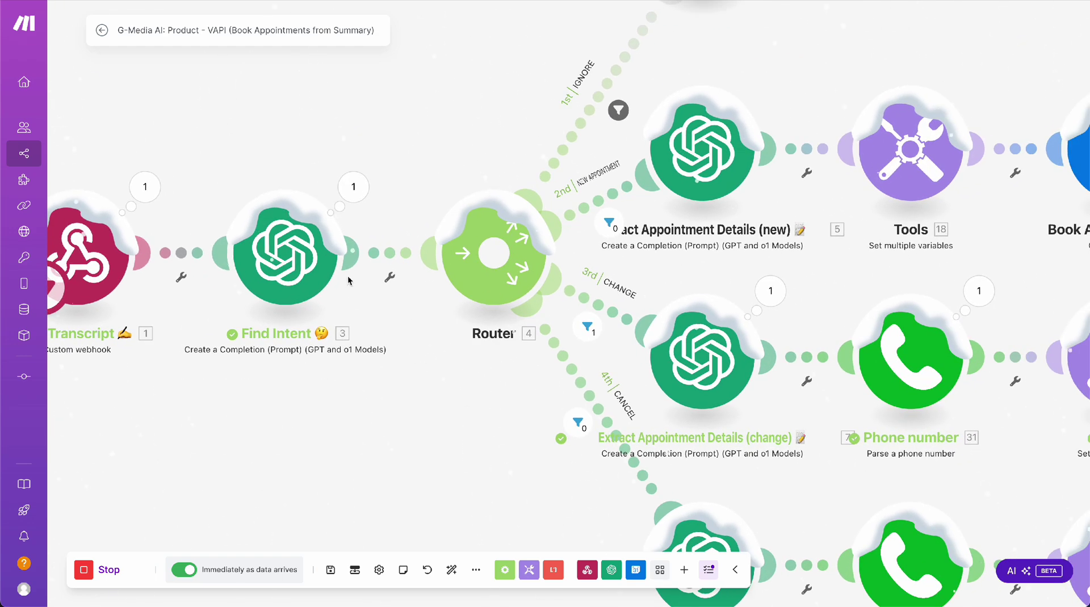
scroll(348, 281, down, 2)
scroll(349, 281, down, 2)
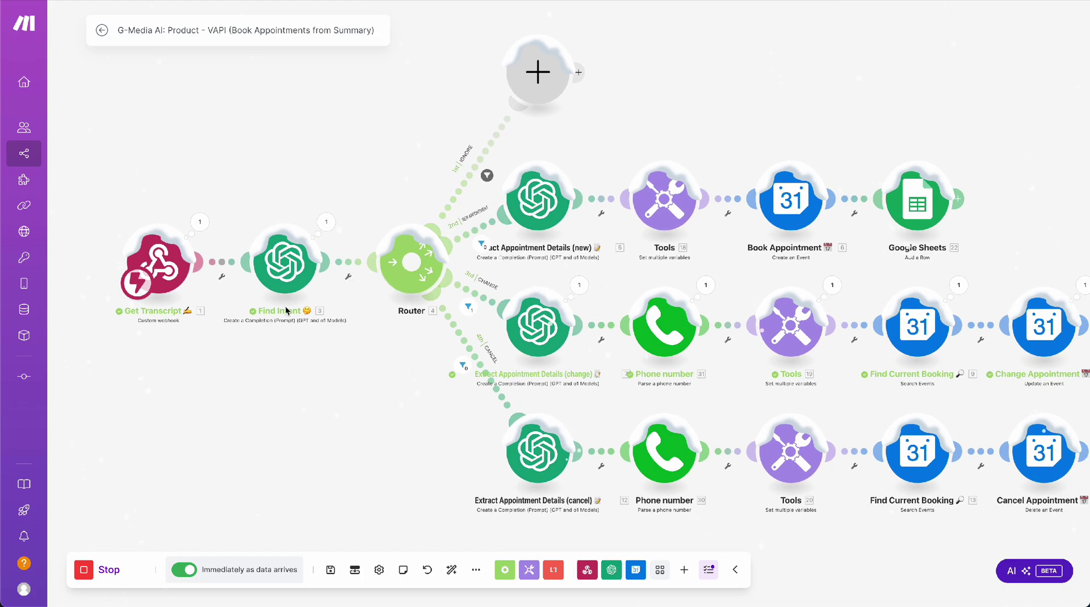
scroll(467, 307, up, 3)
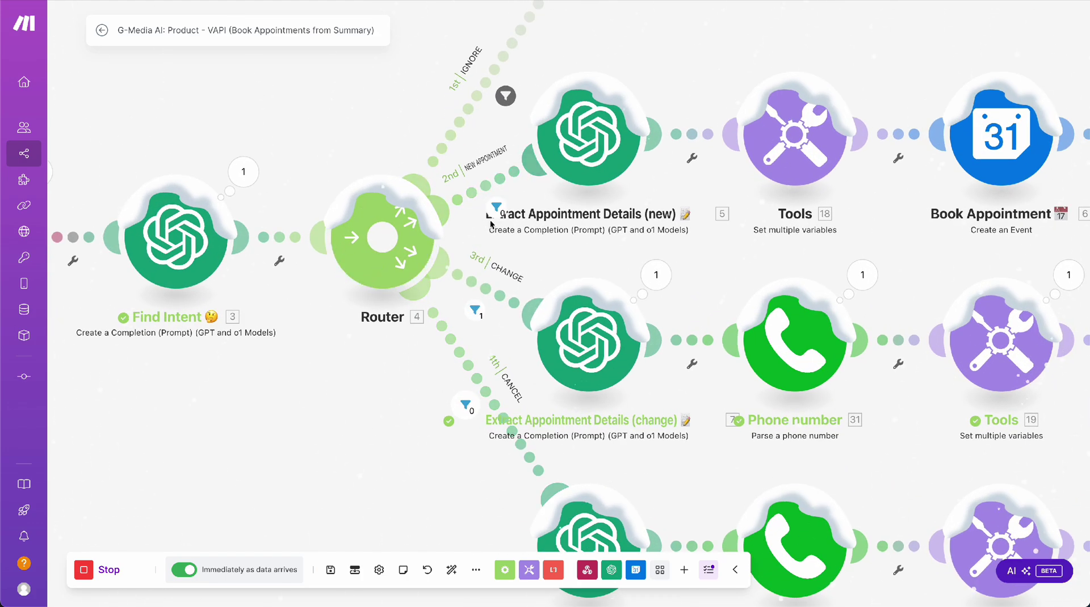
scroll(489, 177, down, 1)
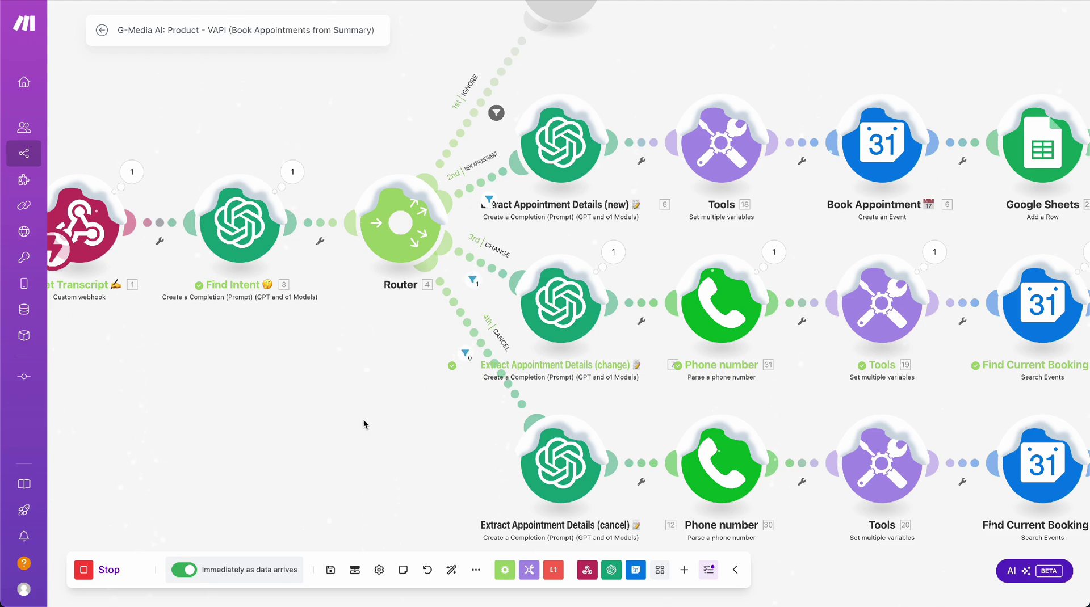
drag(424, 449, 182, 432)
scroll(193, 436, down, 3)
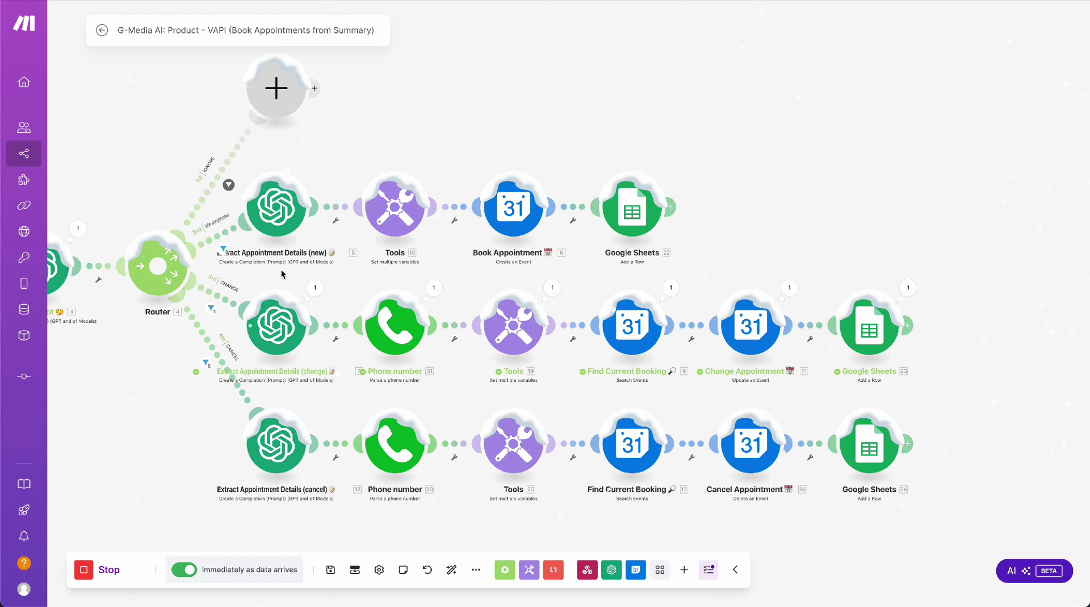
Open the Tools module in the new appointment branch and review its caller, transcript, conversationNotes and serviceRequested variables
click(405, 207)
click(393, 142)
click(401, 222)
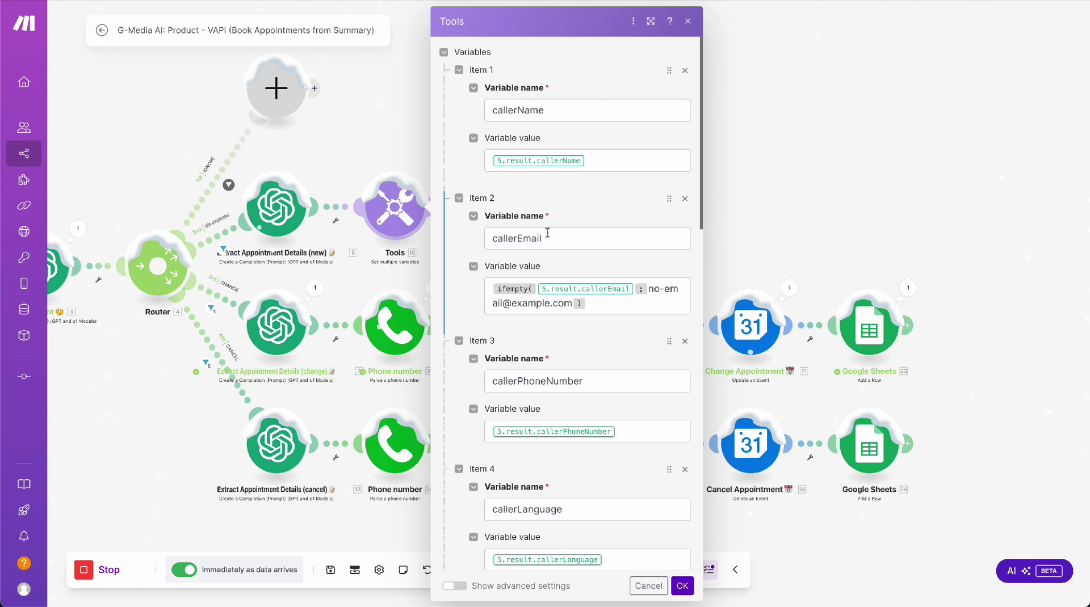
scroll(548, 233, down, 1)
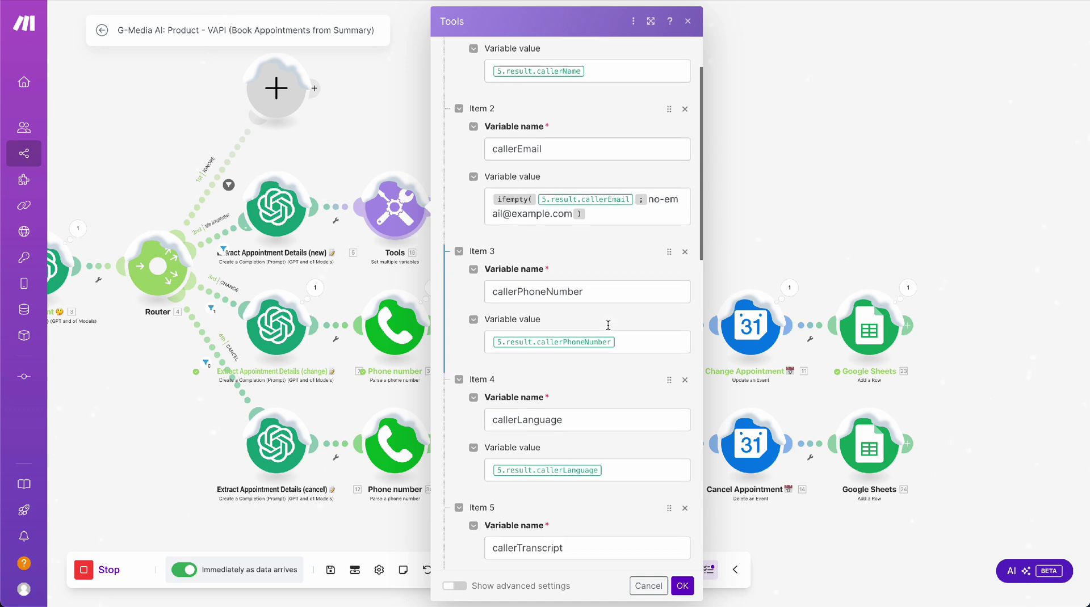
scroll(606, 324, down, 3)
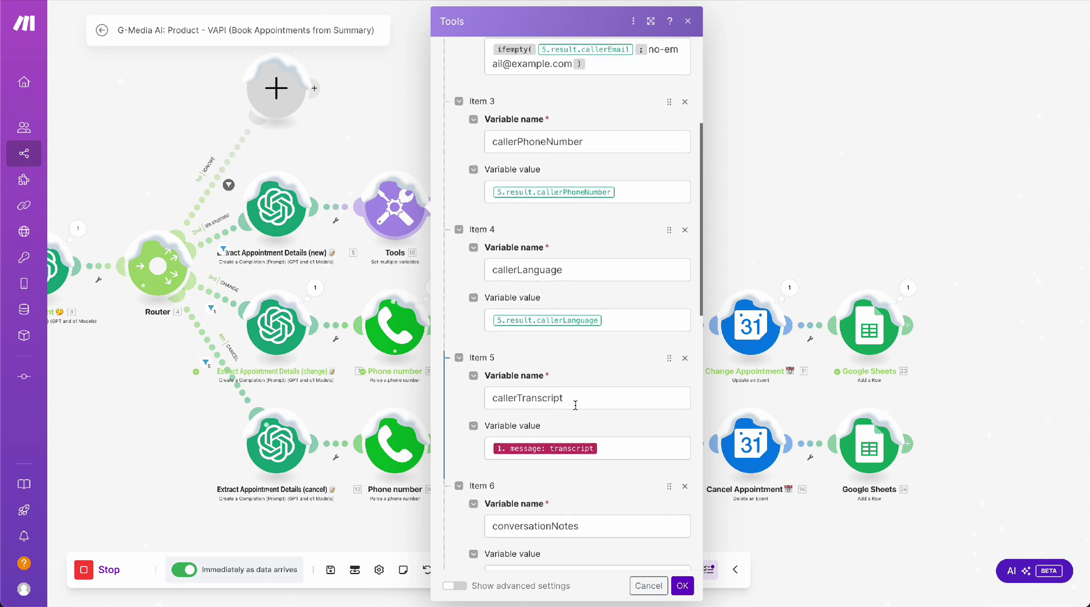
scroll(591, 267, down, 2)
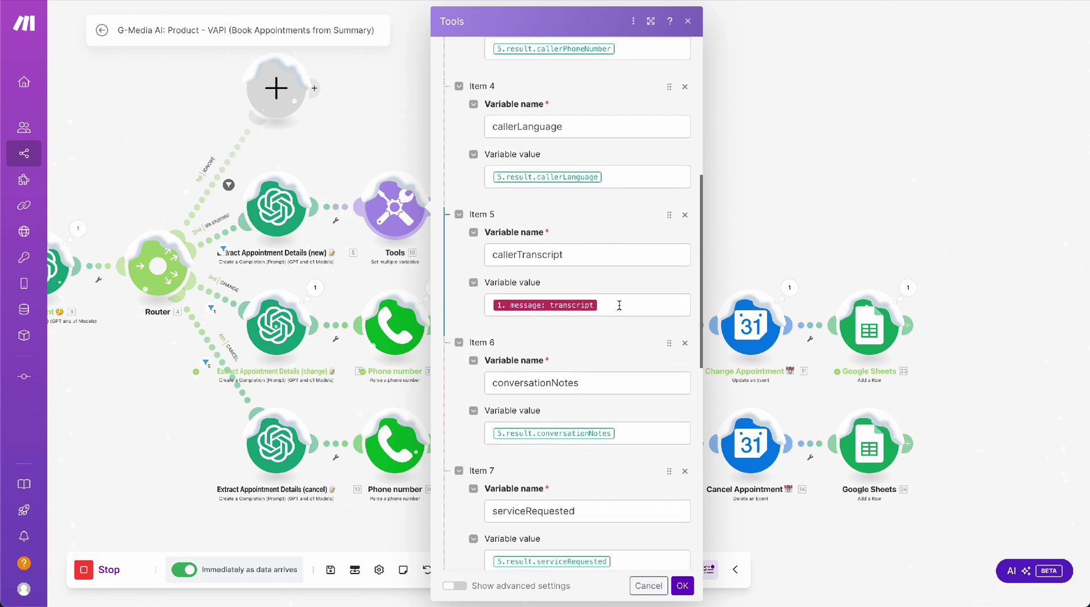
scroll(619, 305, down, 3)
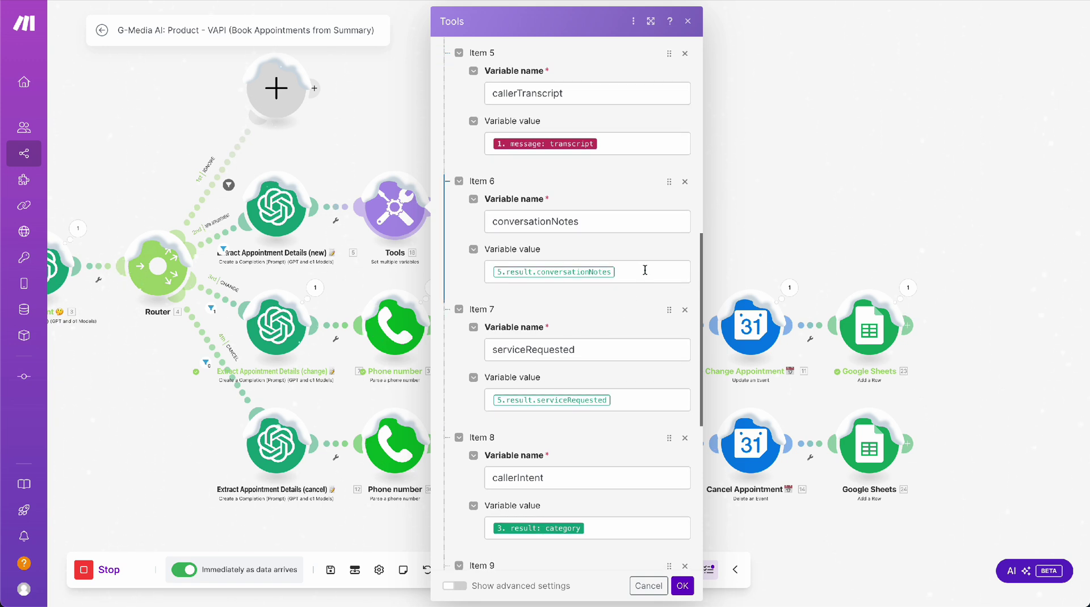
scroll(645, 271, down, 2)
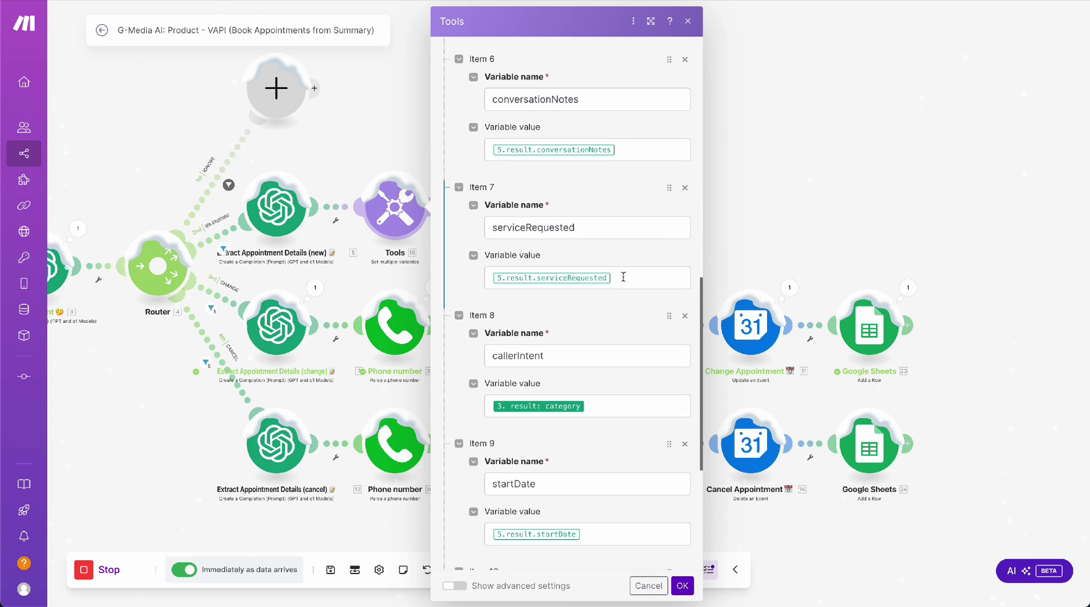
Review the callerIntent, startDate, originalAppointmentDate and newAppointmentDate variables in the new appointment branch's Tools module and close it without saving
scroll(623, 277, down, 2)
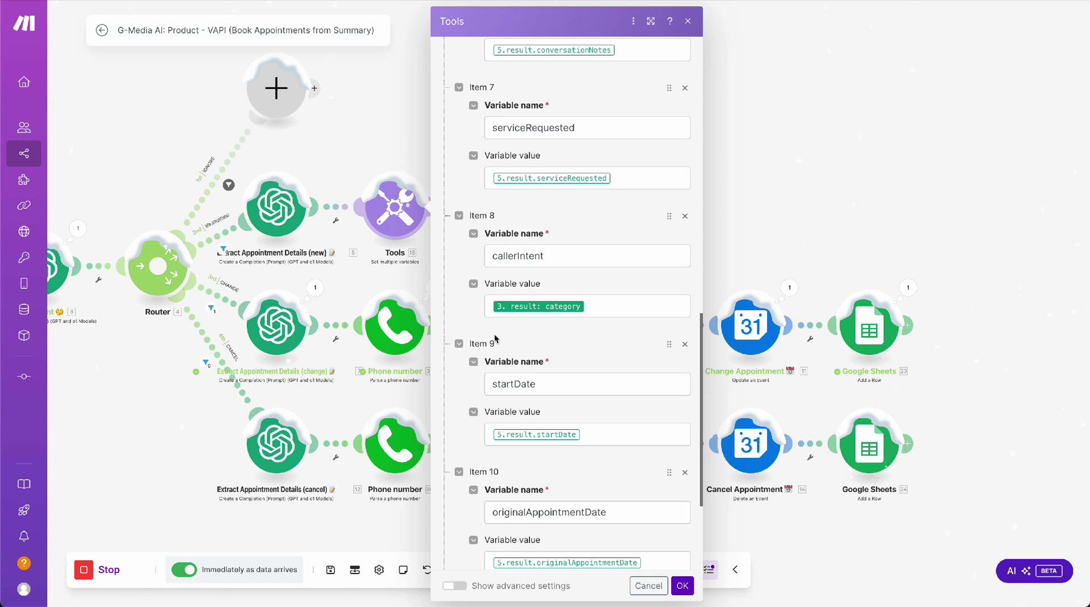
scroll(575, 304, down, 3)
click(635, 263)
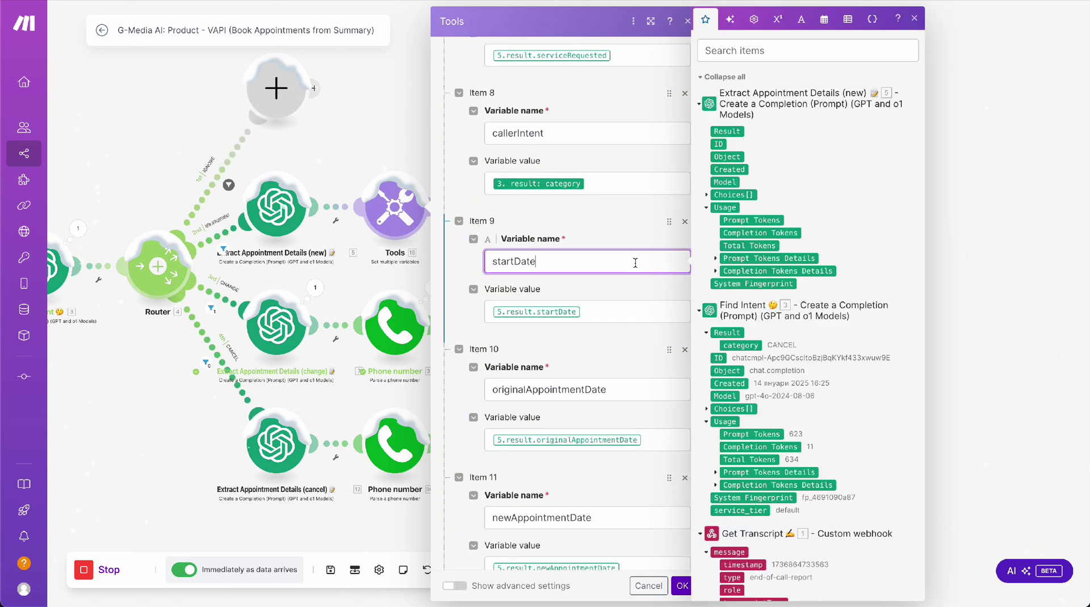
click(636, 389)
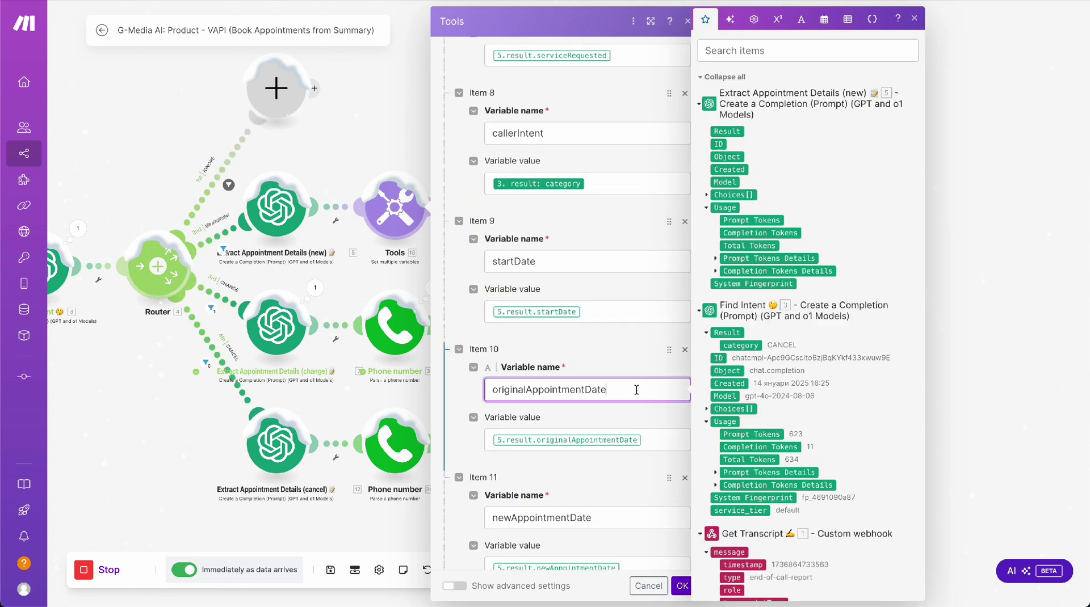
scroll(636, 390, down, 1)
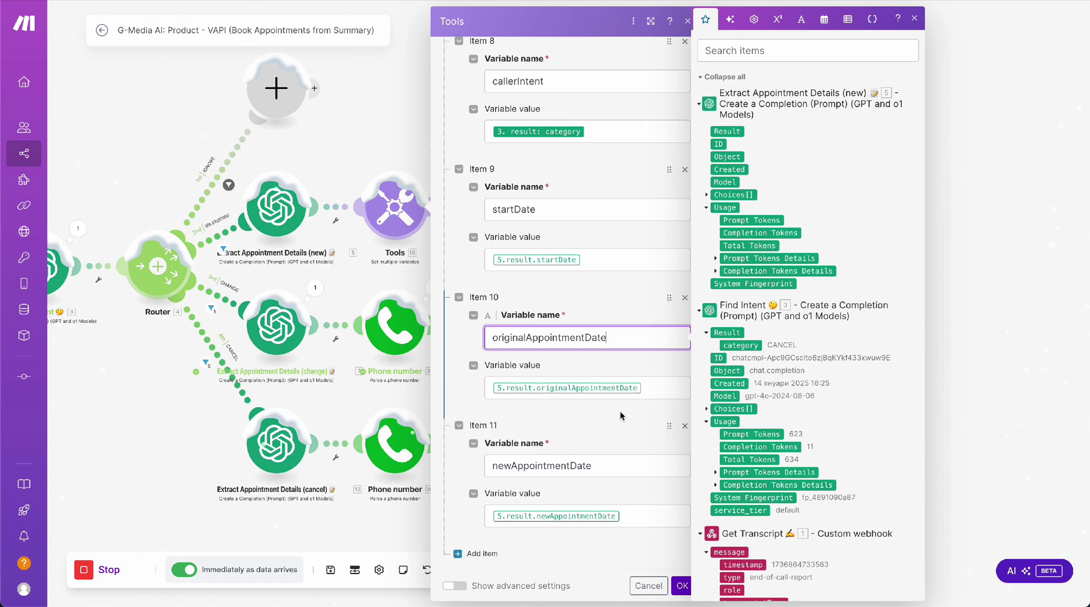
click(620, 464)
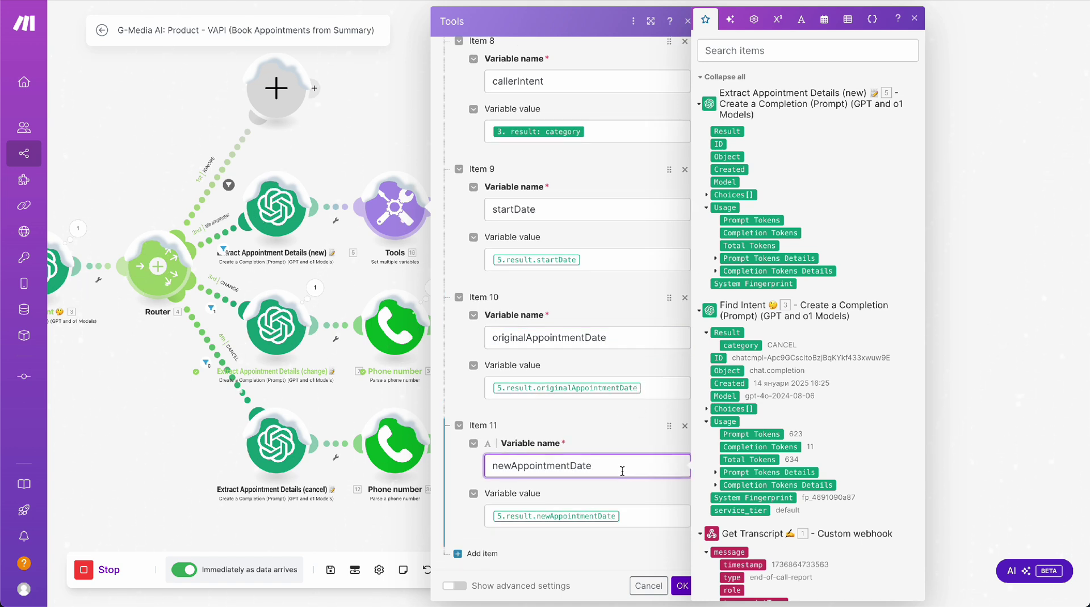
click(617, 561)
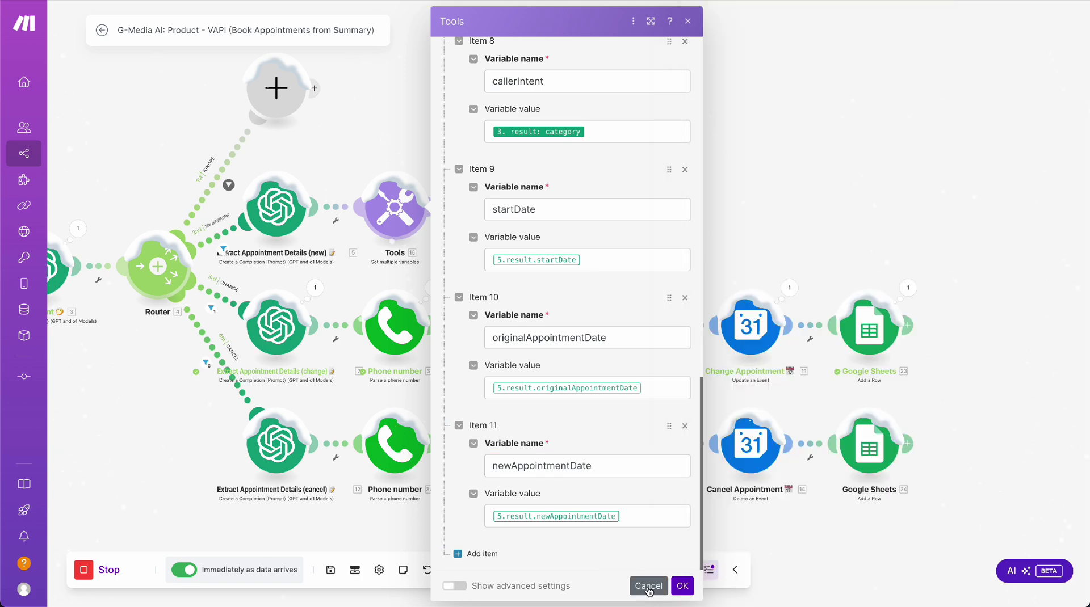
click(649, 586)
Open the Tools module in the cancel branch and review its date, caller, service, notes, intent, transcript and language variables
click(517, 449)
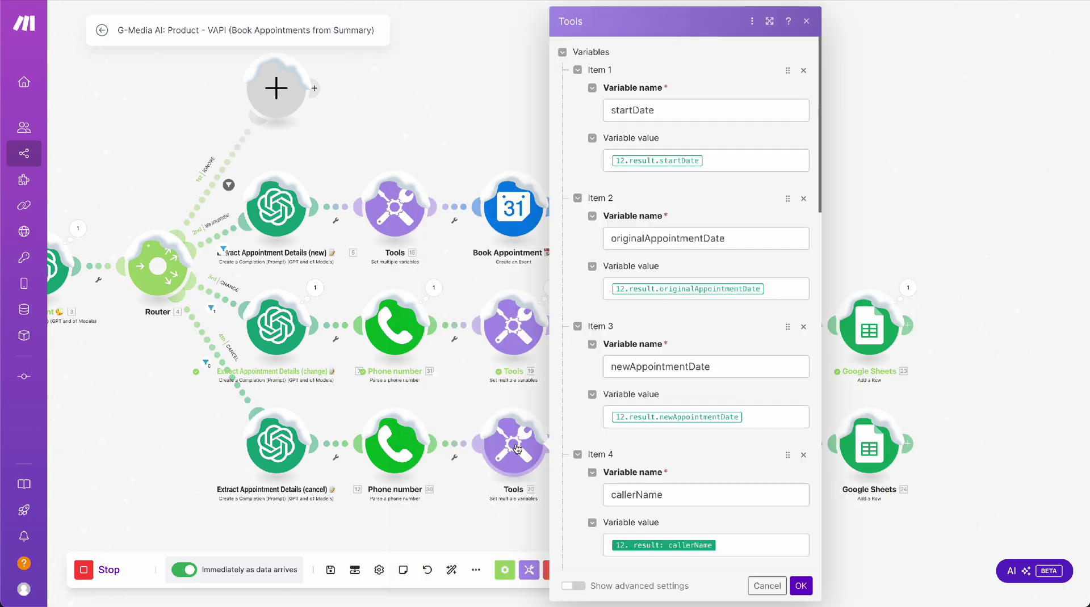
scroll(708, 336, down, 1)
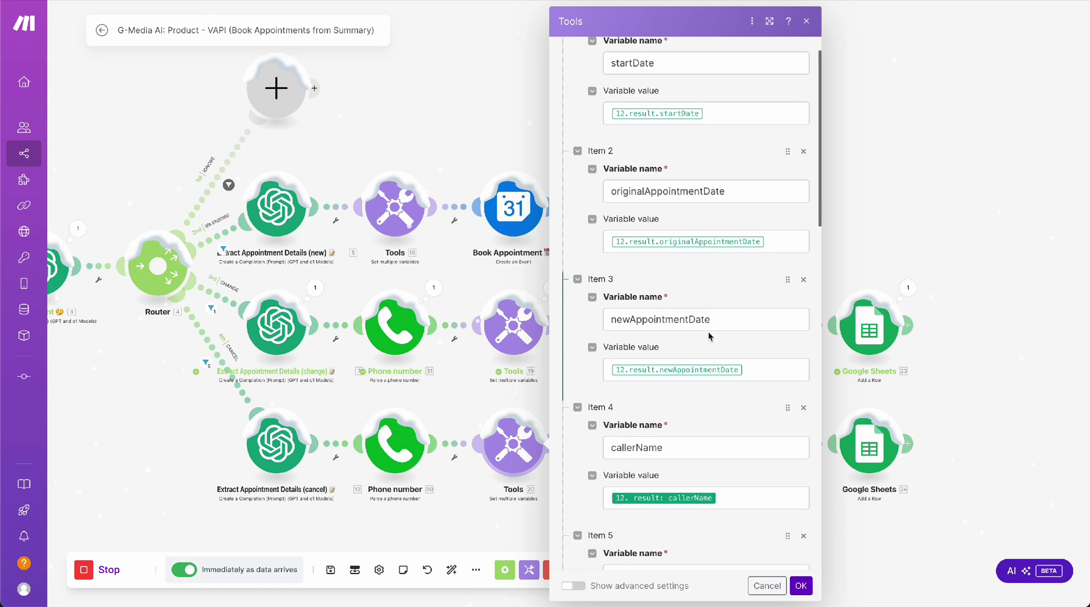
scroll(708, 337, down, 10)
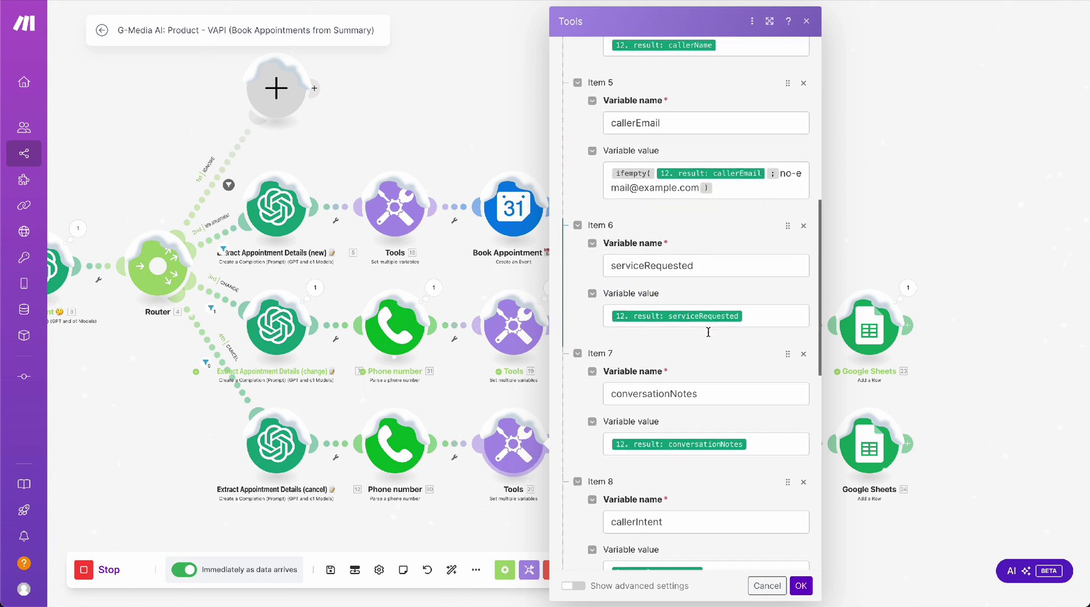
scroll(709, 332, down, 10)
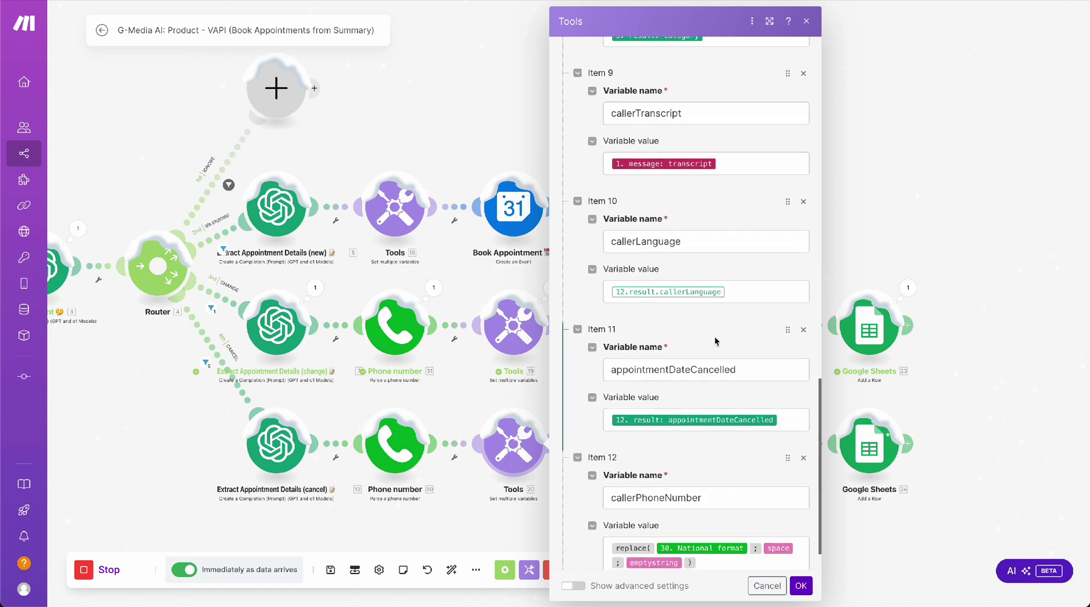
scroll(715, 340, down, 1)
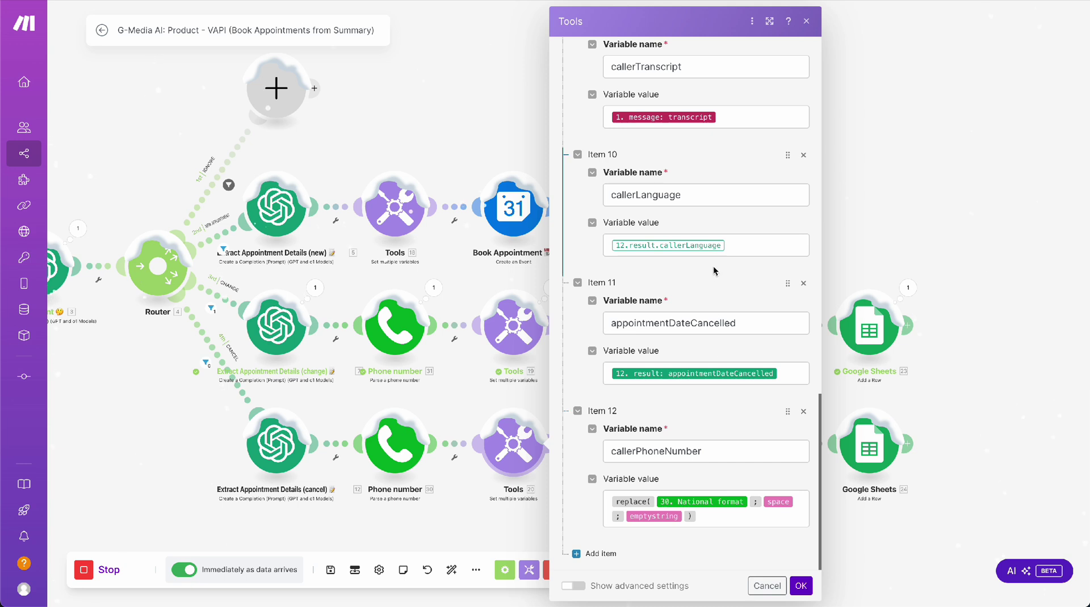
scroll(714, 270, up, 8)
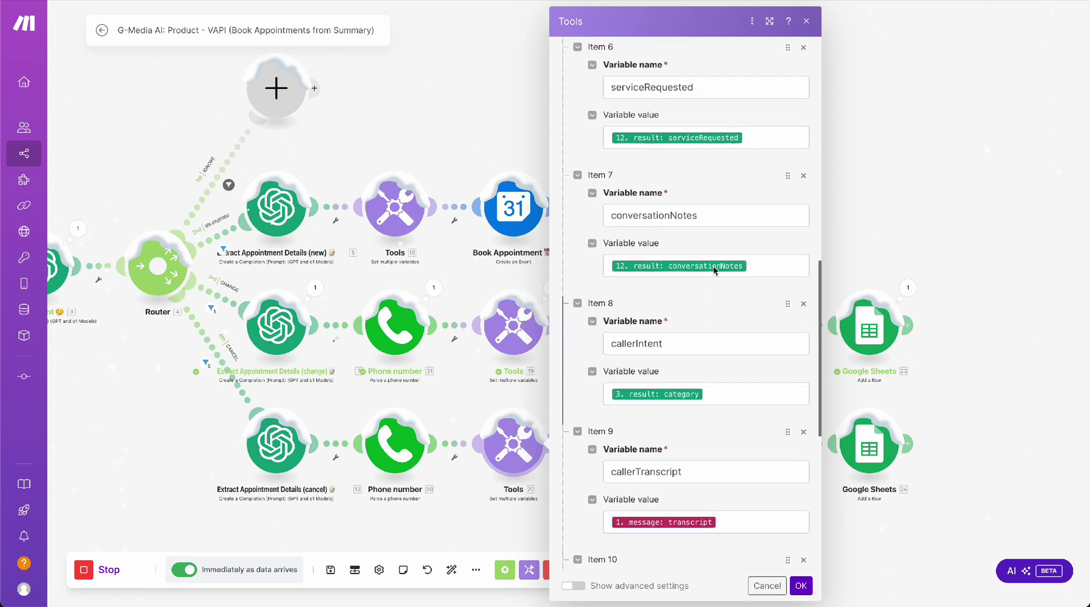
scroll(714, 271, up, 5)
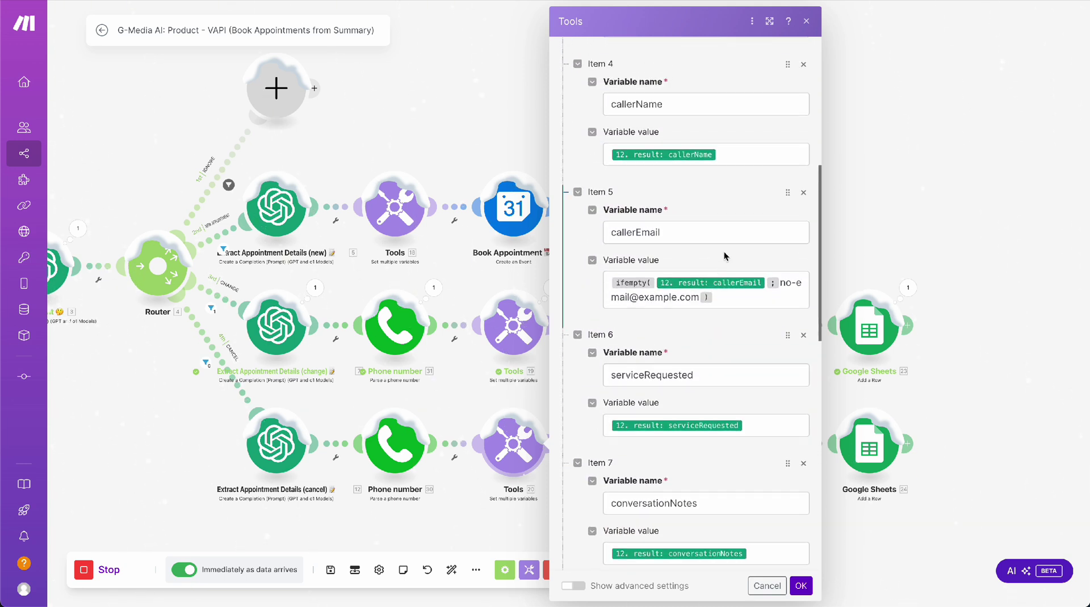
scroll(724, 256, up, 5)
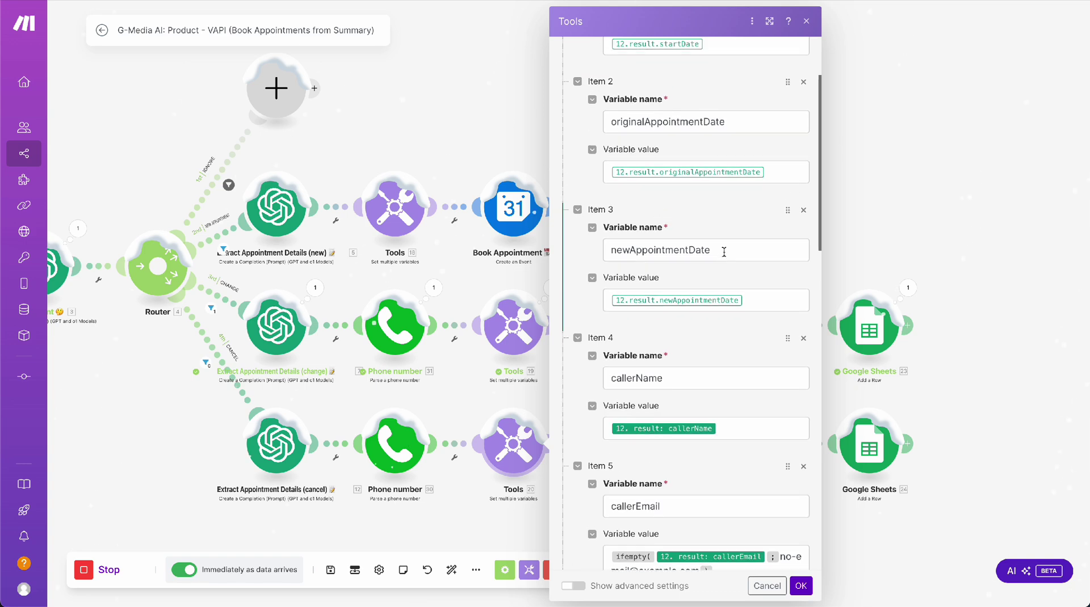
scroll(724, 251, up, 3)
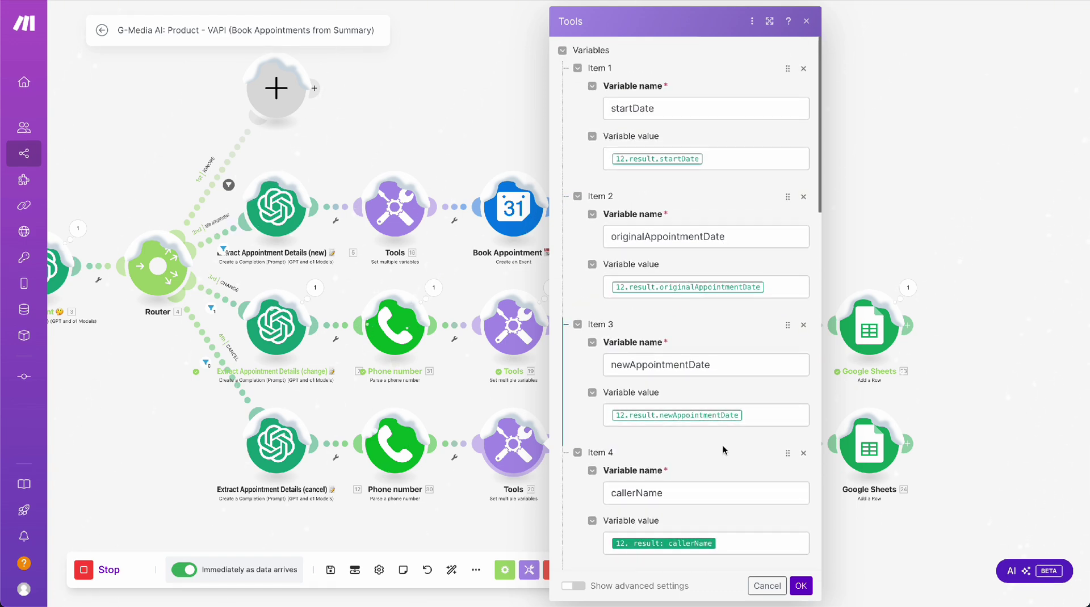
Examine the appointmentDateCancelled variable and its mapped value near the end of the cancel branch's variable list
scroll(723, 450, down, 7)
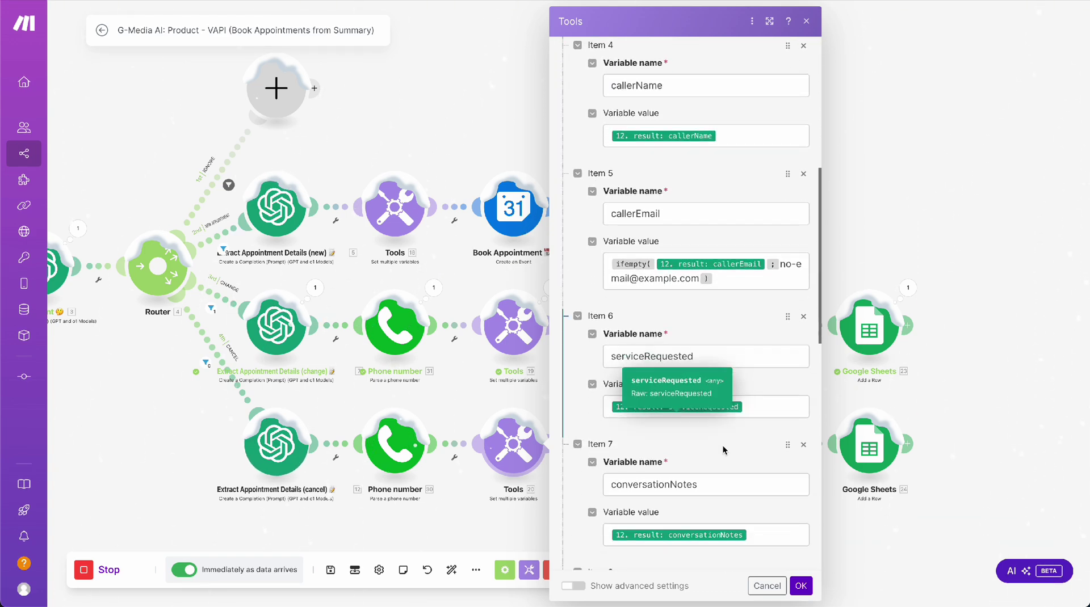
scroll(723, 450, down, 10)
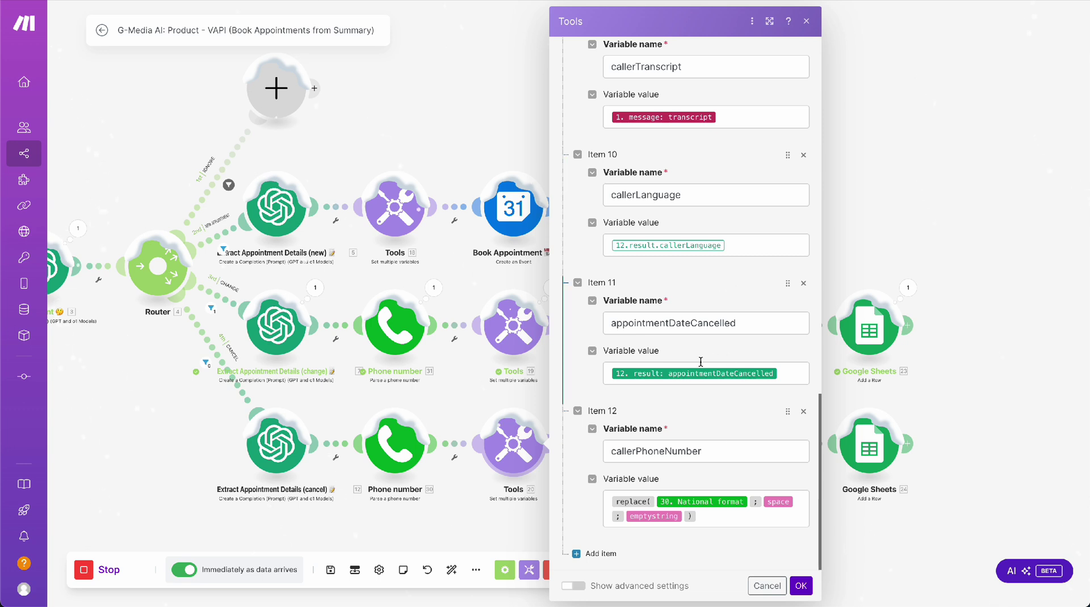
double_click(615, 323)
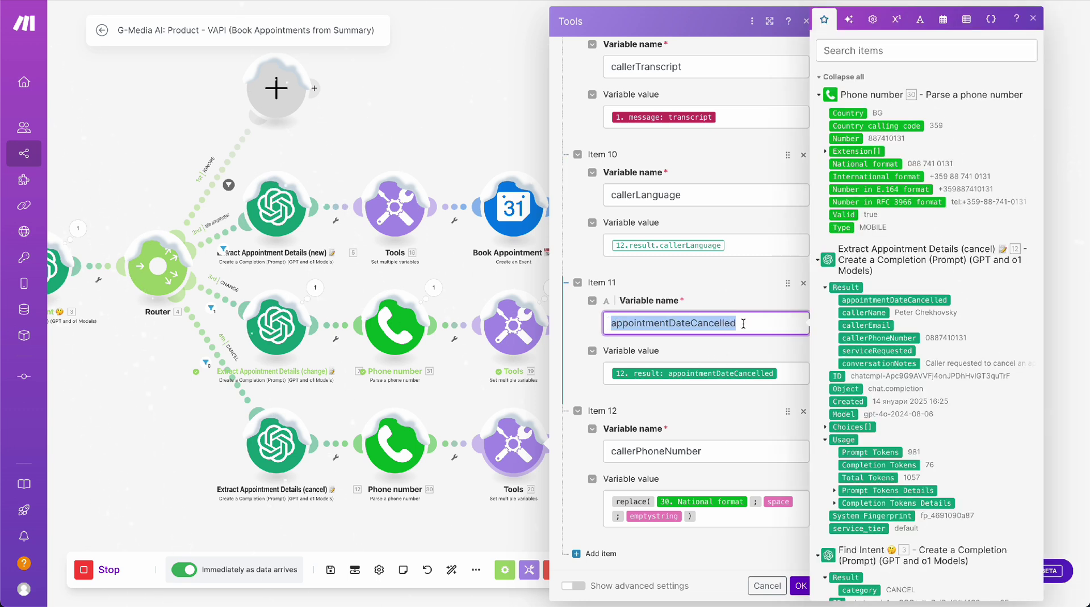
click(747, 323)
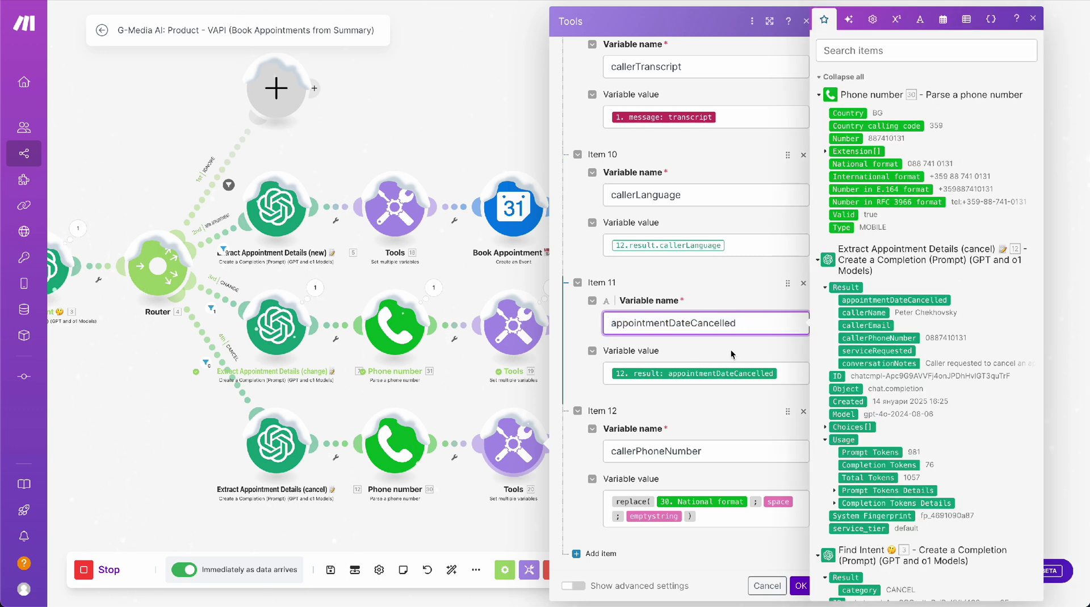
click(727, 397)
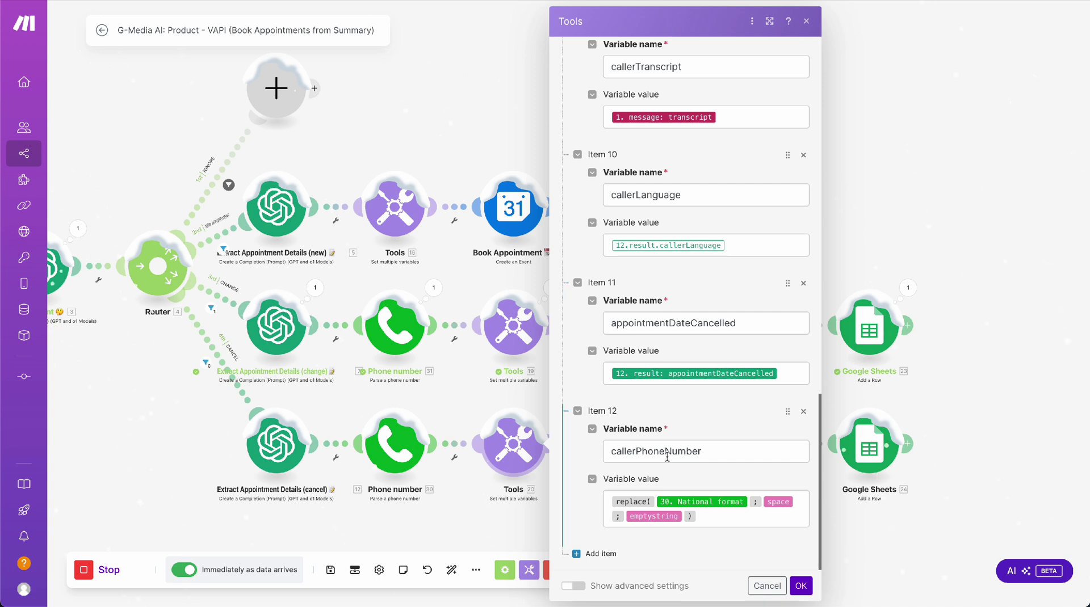
Switch to the Appointment Scheduler - Dental Clinic spreadsheet, read row 20's full transcript in an enlarged formula bar, and shrink the bar again
click(445, 517)
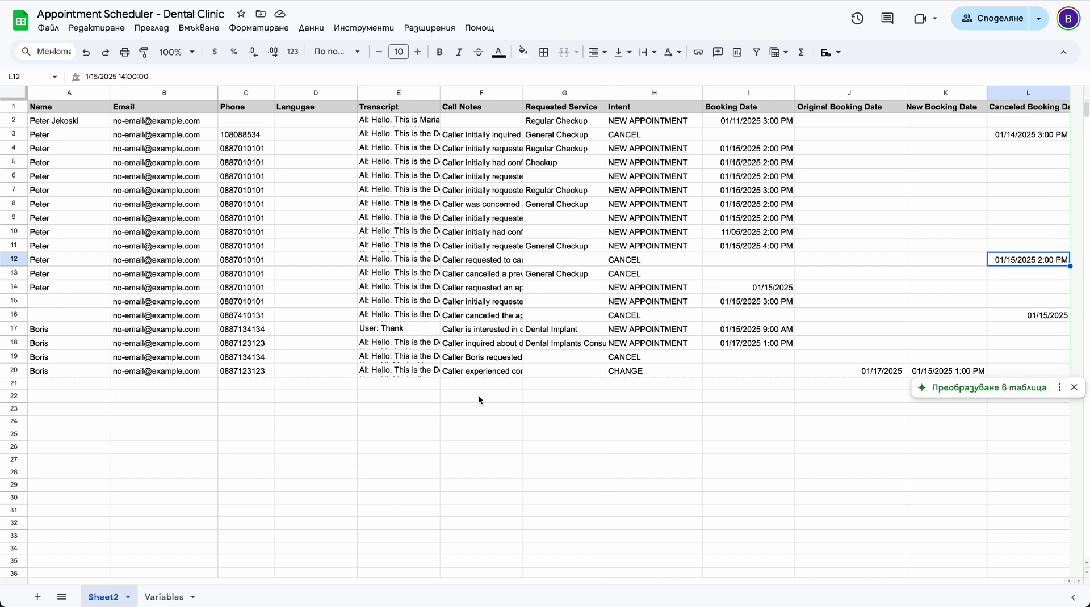
click(419, 121)
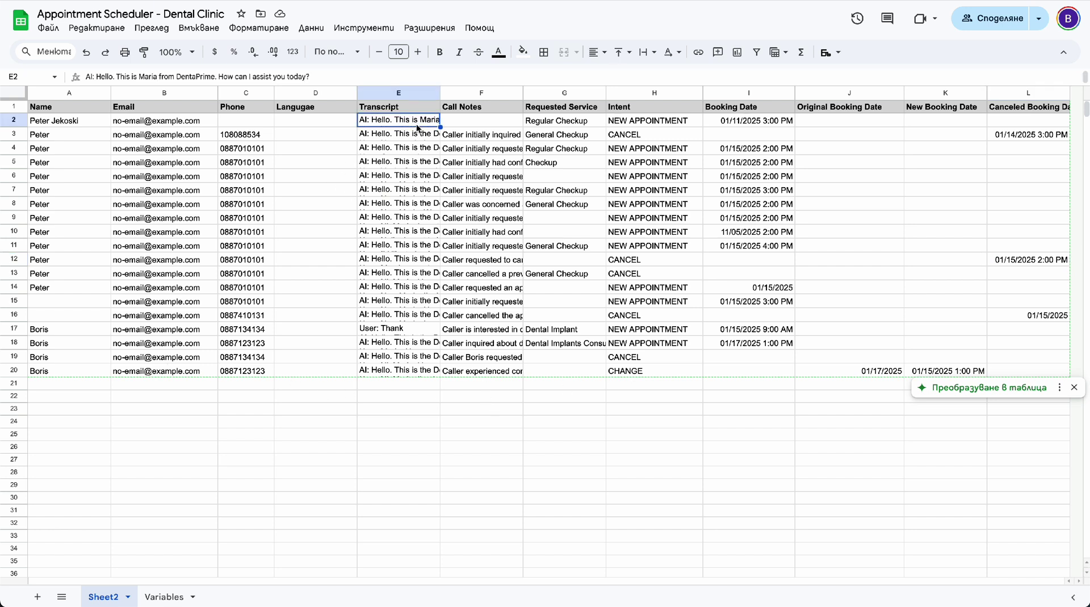
click(397, 372)
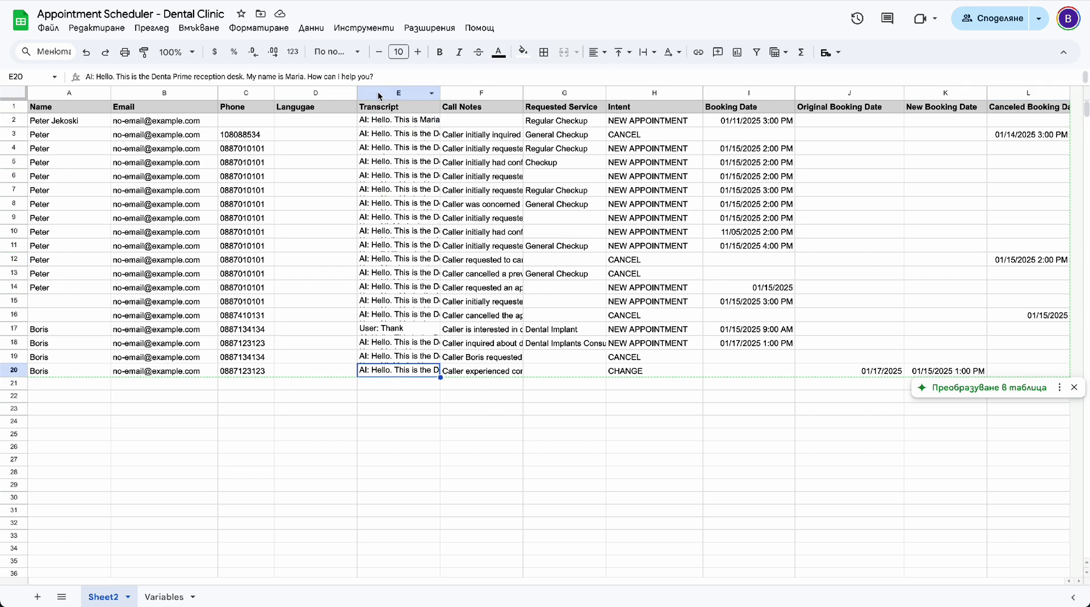
drag(376, 83, 366, 224)
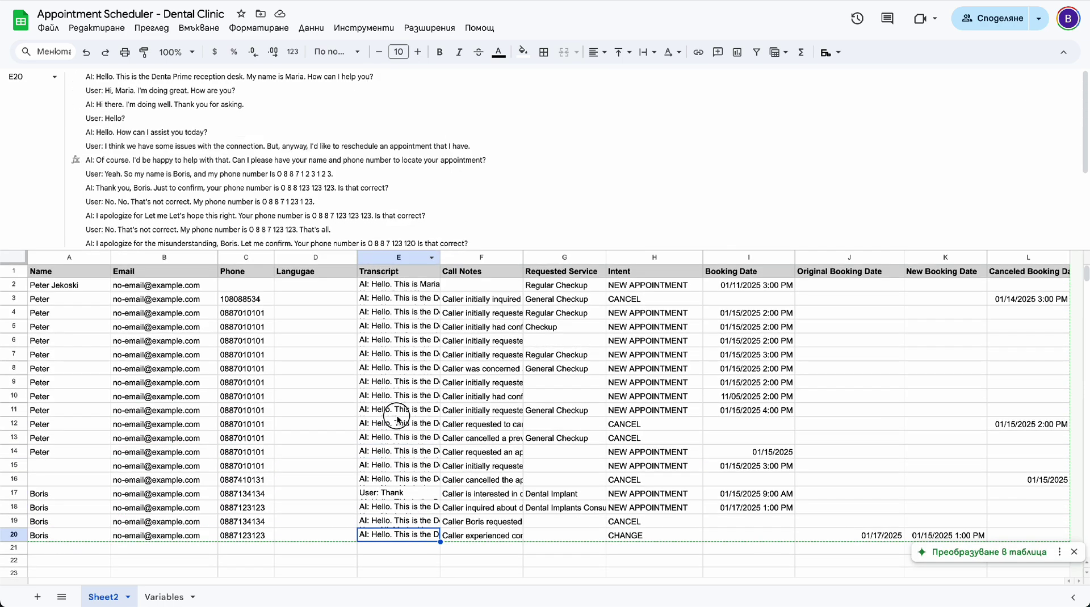
scroll(337, 184, down, 2)
scroll(338, 184, down, 2)
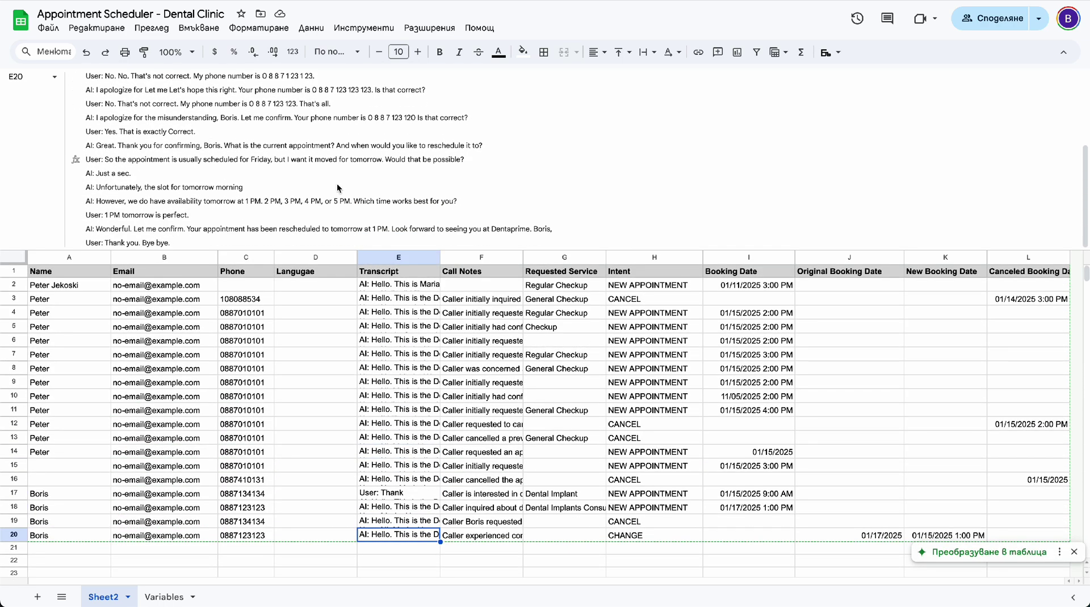
scroll(337, 184, up, 4)
drag(413, 250, 440, 73)
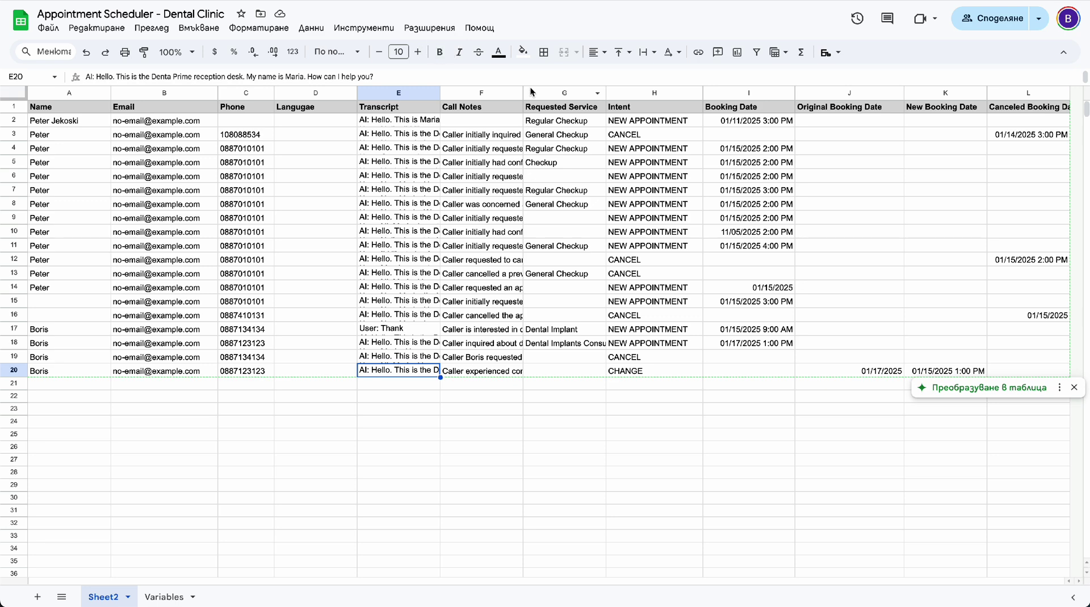
Widen the Call Notes column and select the call note in row 20 to read it
drag(523, 92, 597, 92)
click(489, 370)
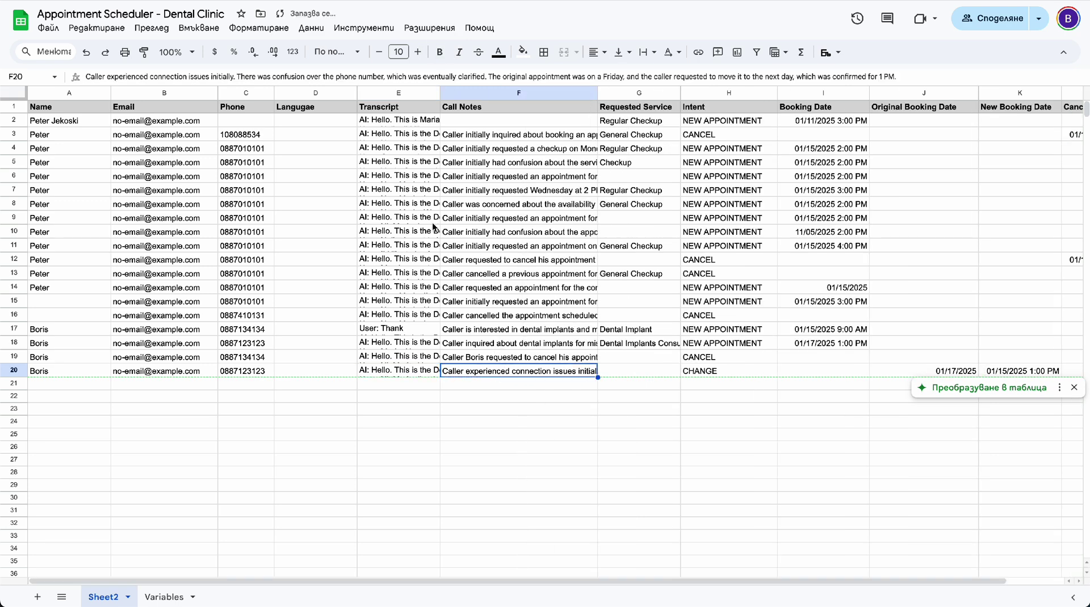